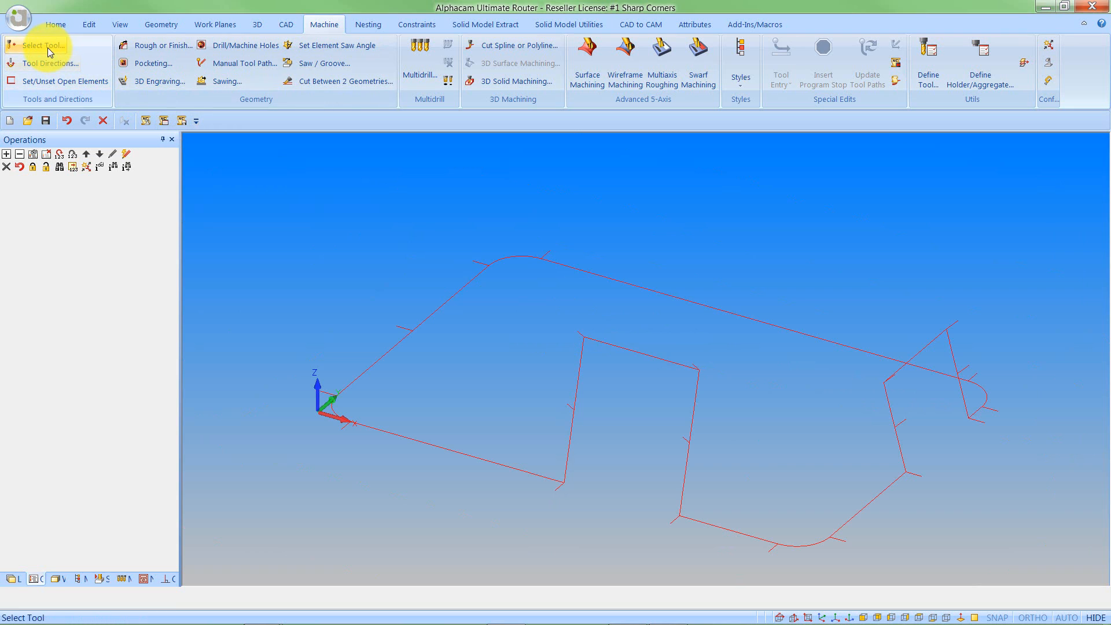
Select the Flat End - 6mm tool from the Advanced 5-Axis Tools and start Wireframe Machining with its tool data accepted
left_click(47, 47)
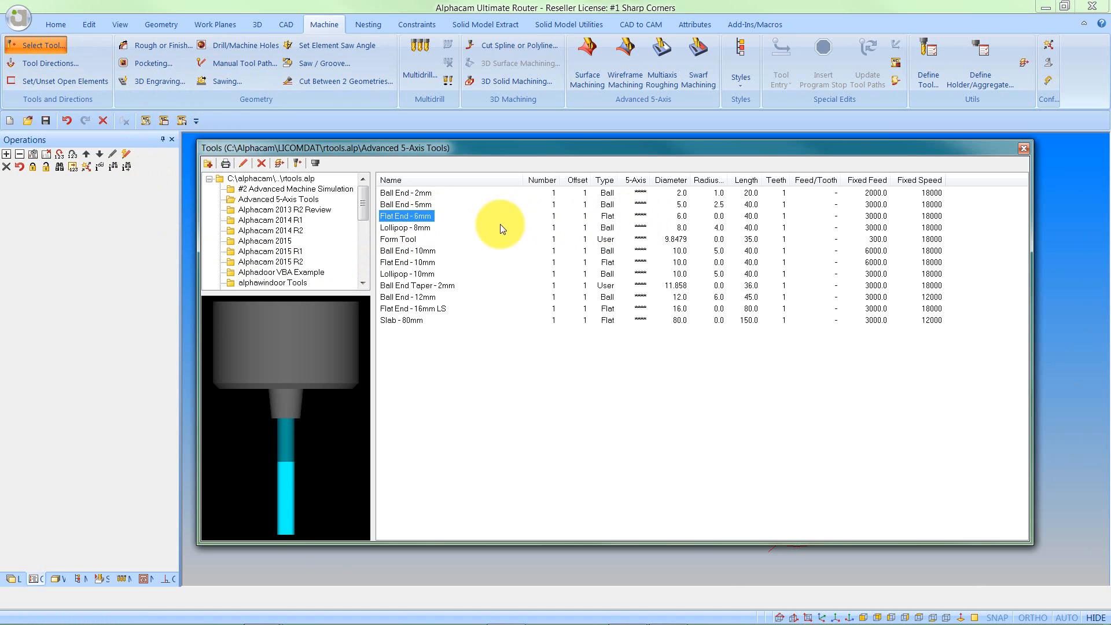
double_click(399, 217)
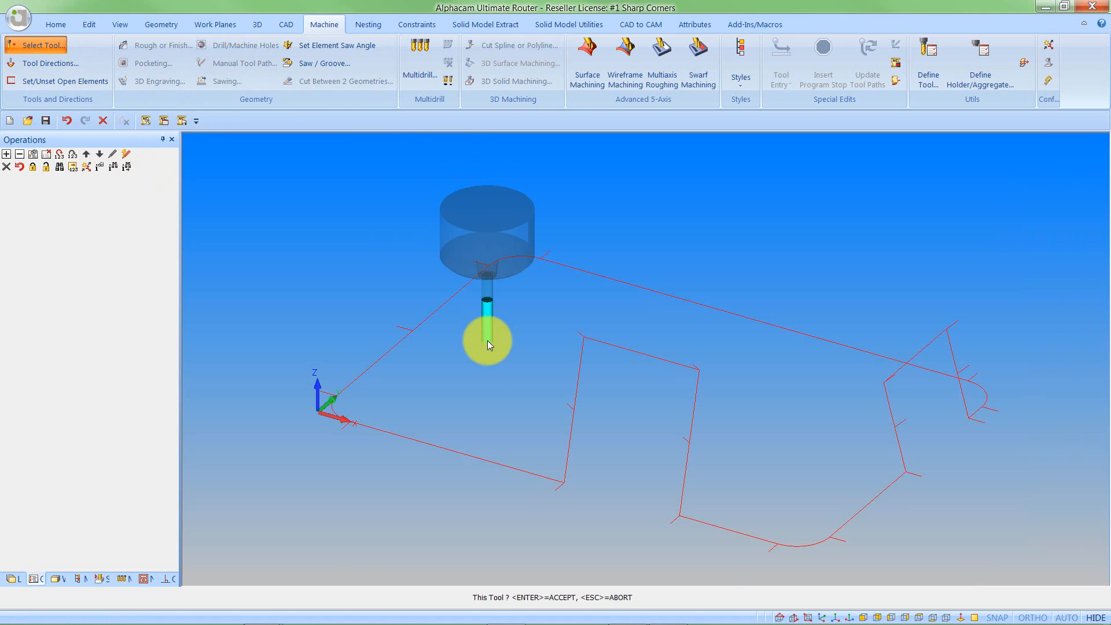
left_click(628, 82)
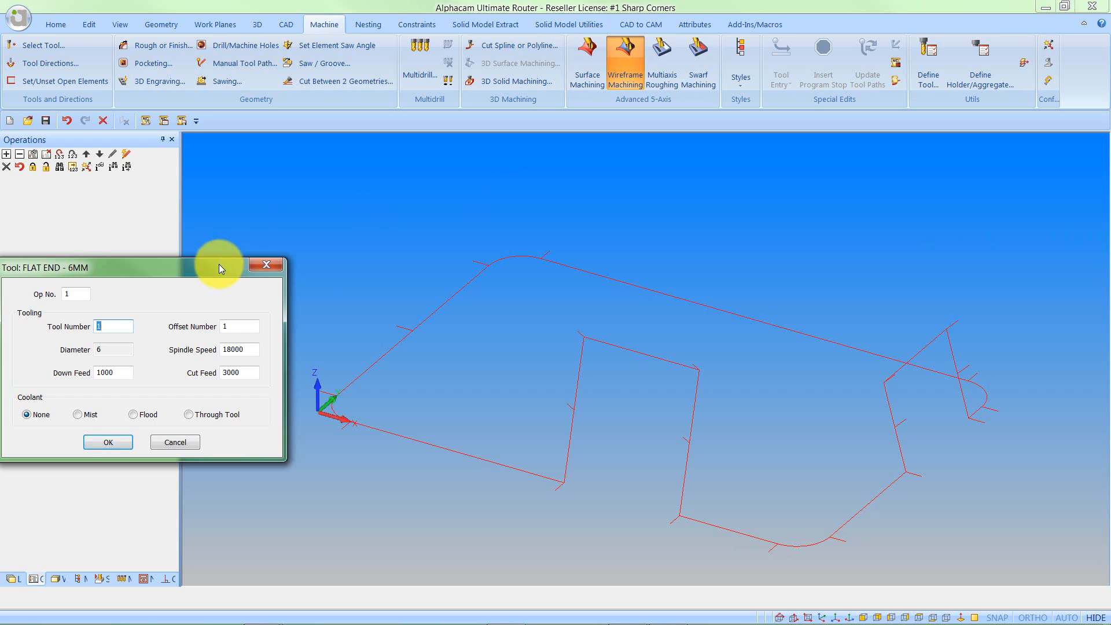
left_click_drag(218, 267, 523, 204)
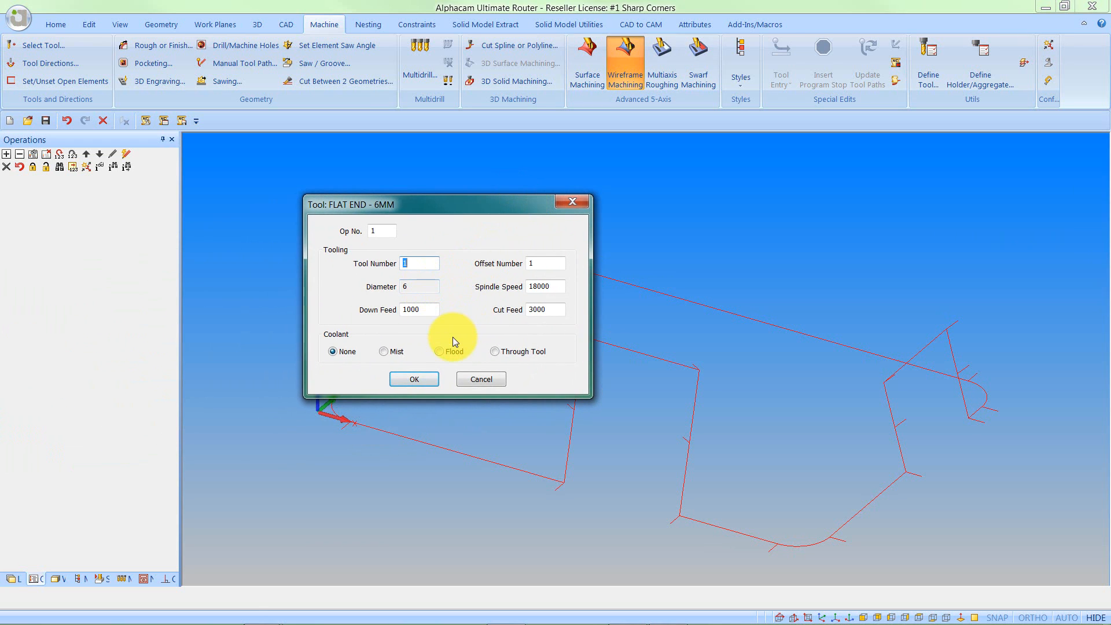
left_click(428, 379)
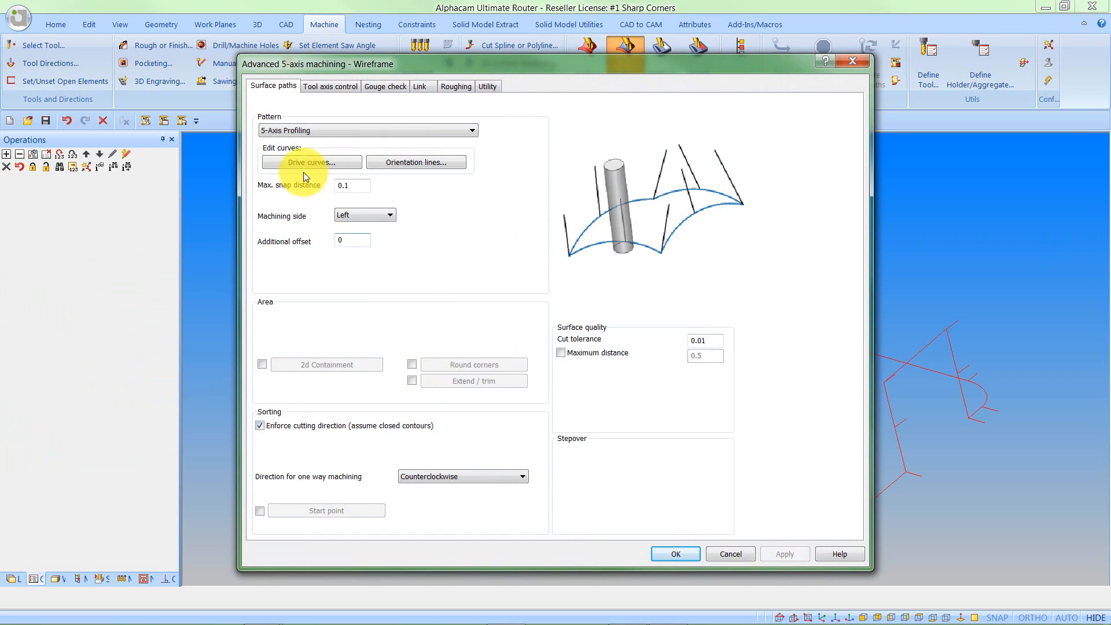
Choose the 5-Axis Profiling pattern and pick the continuous 3D profile as the drive curve
left_click(464, 130)
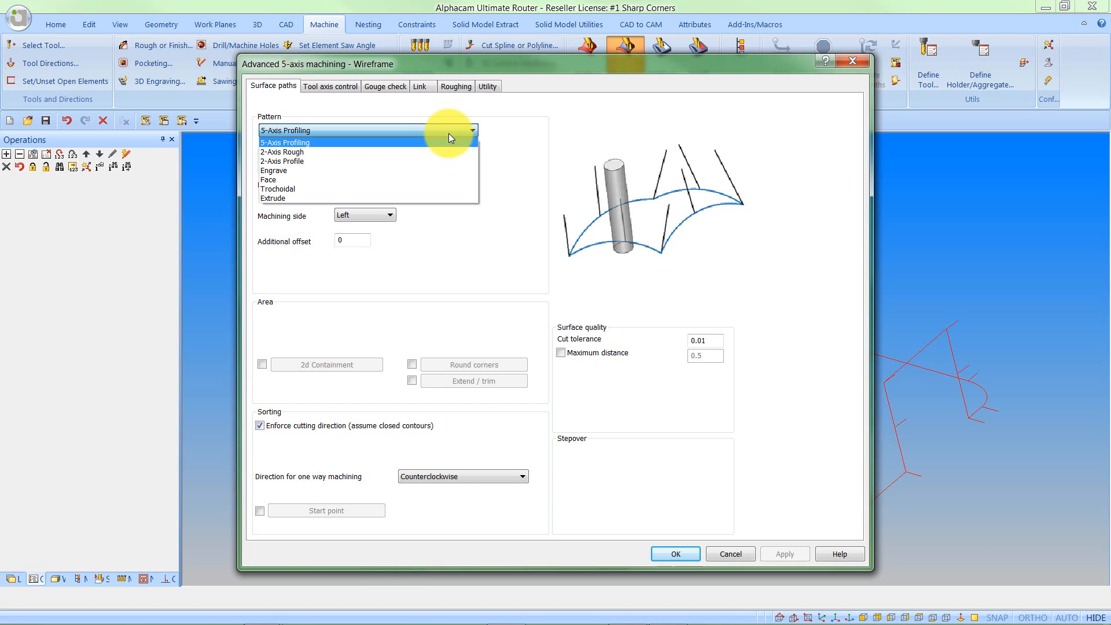
left_click(343, 143)
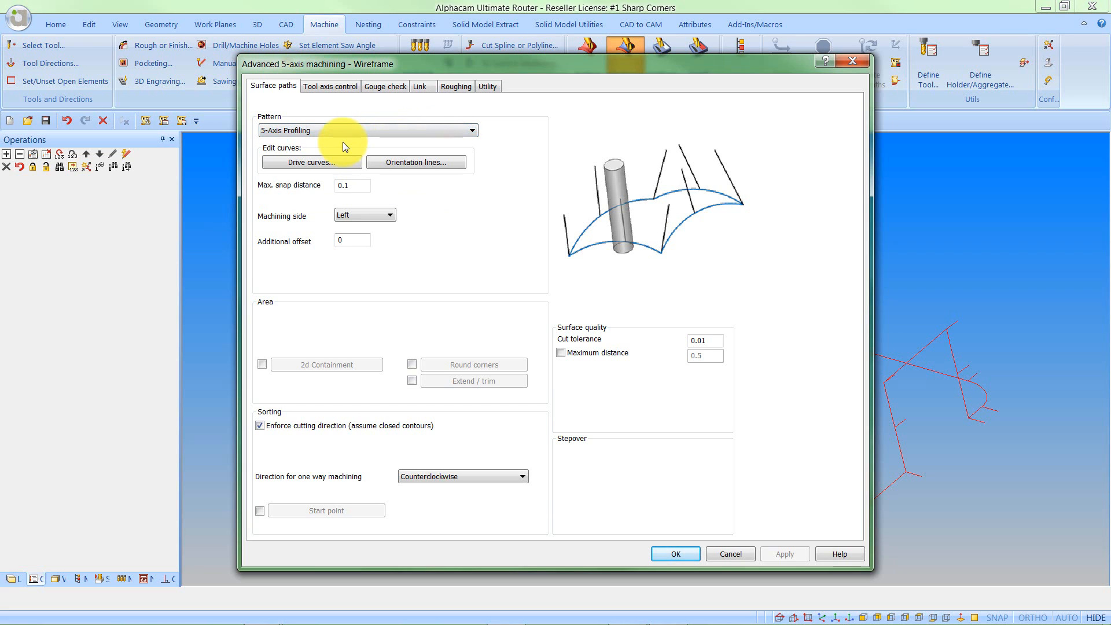
left_click(304, 163)
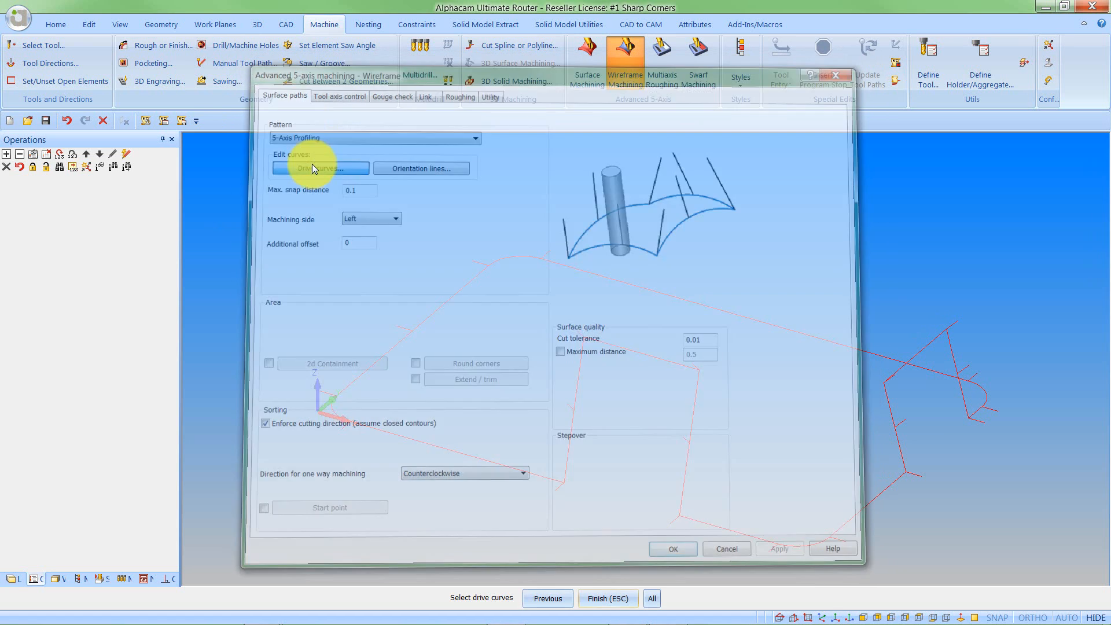
left_click(439, 307)
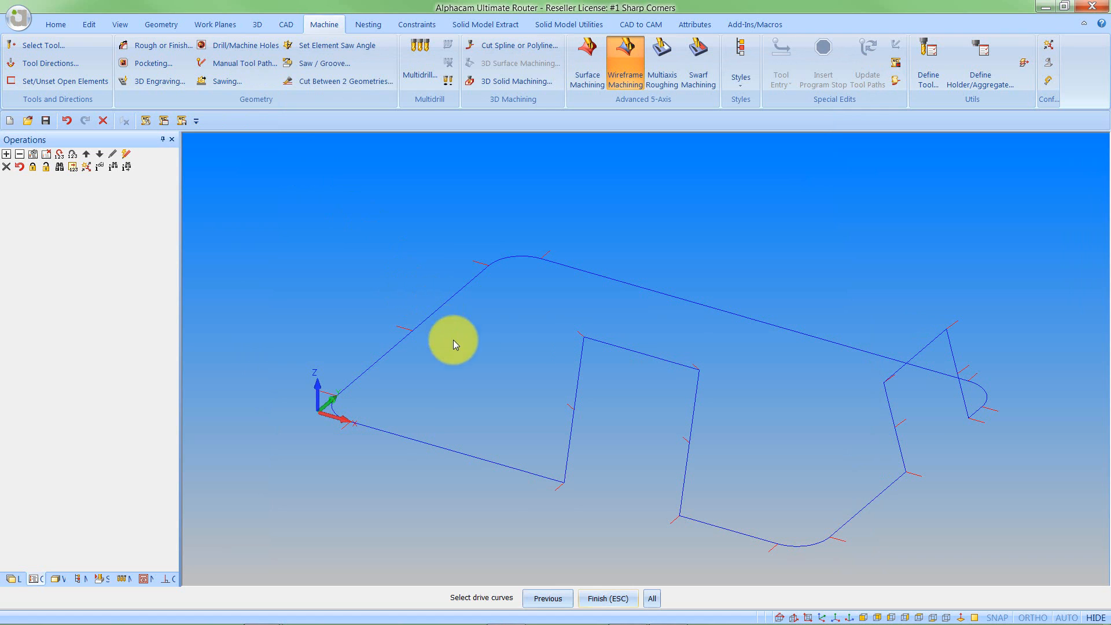
left_click(598, 599)
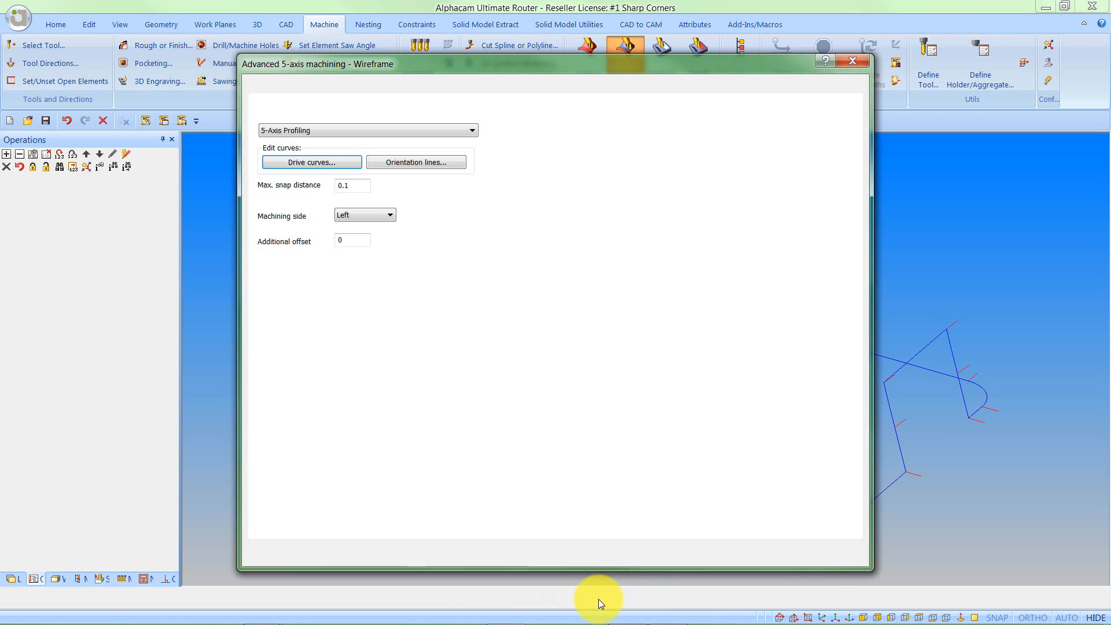
Assign all the short lines along the profile as orientation lines, leaving the profile curve itself out of the selection
left_click(420, 162)
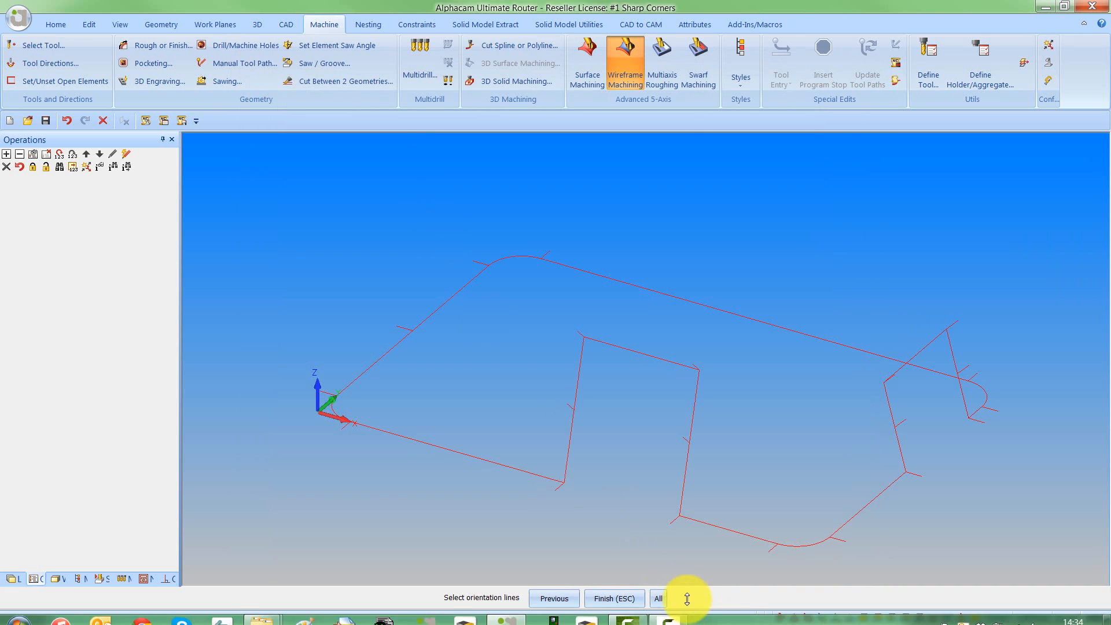
left_click(660, 593)
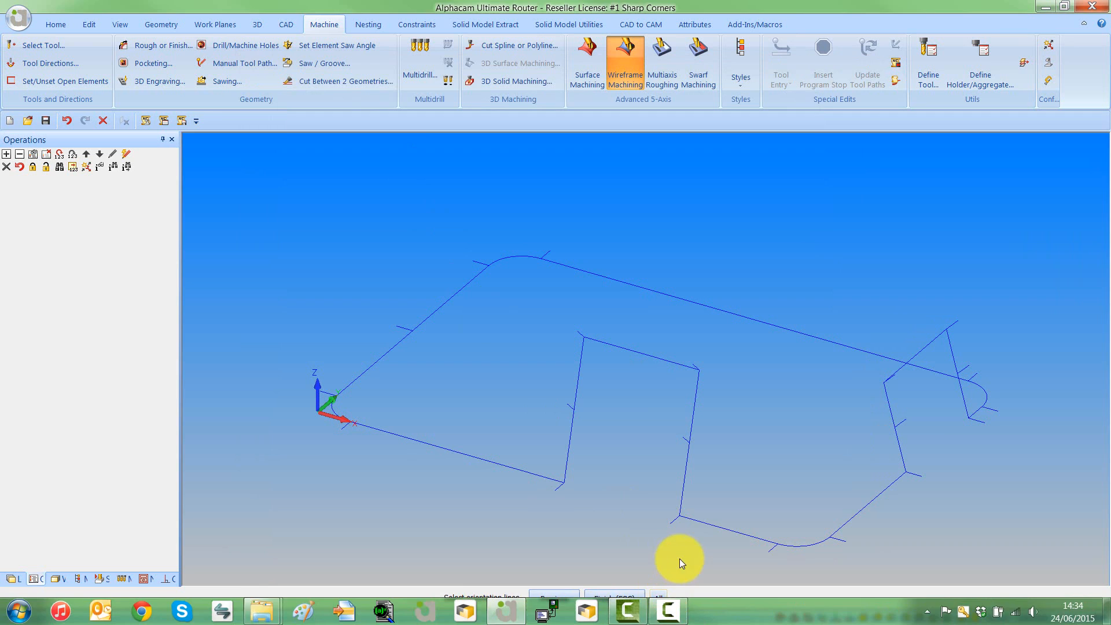
left_click(708, 527)
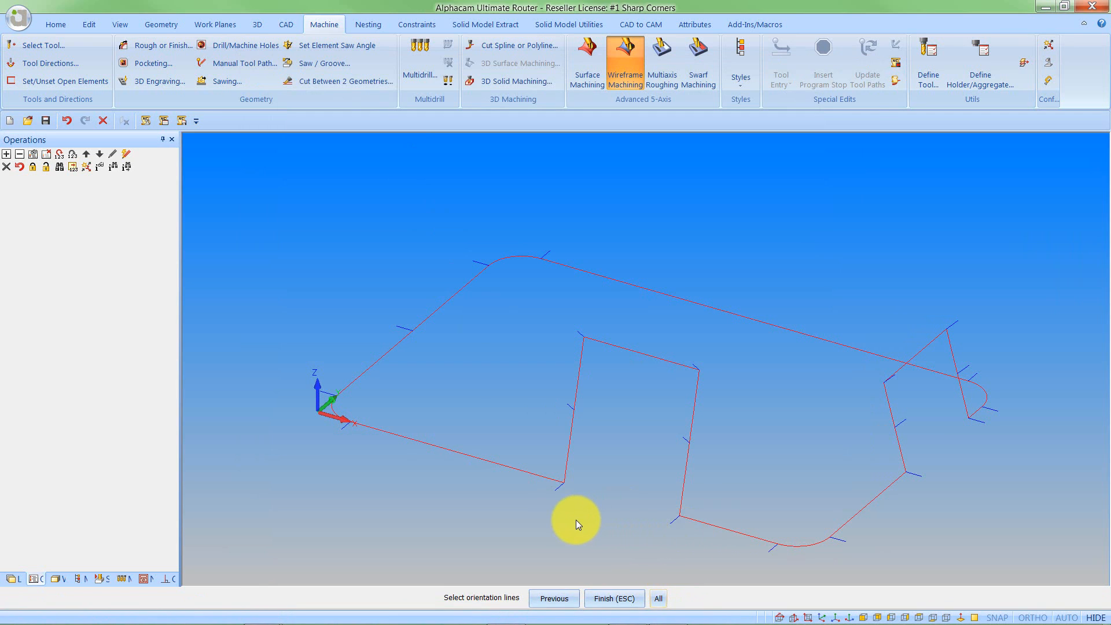
key("Escape")
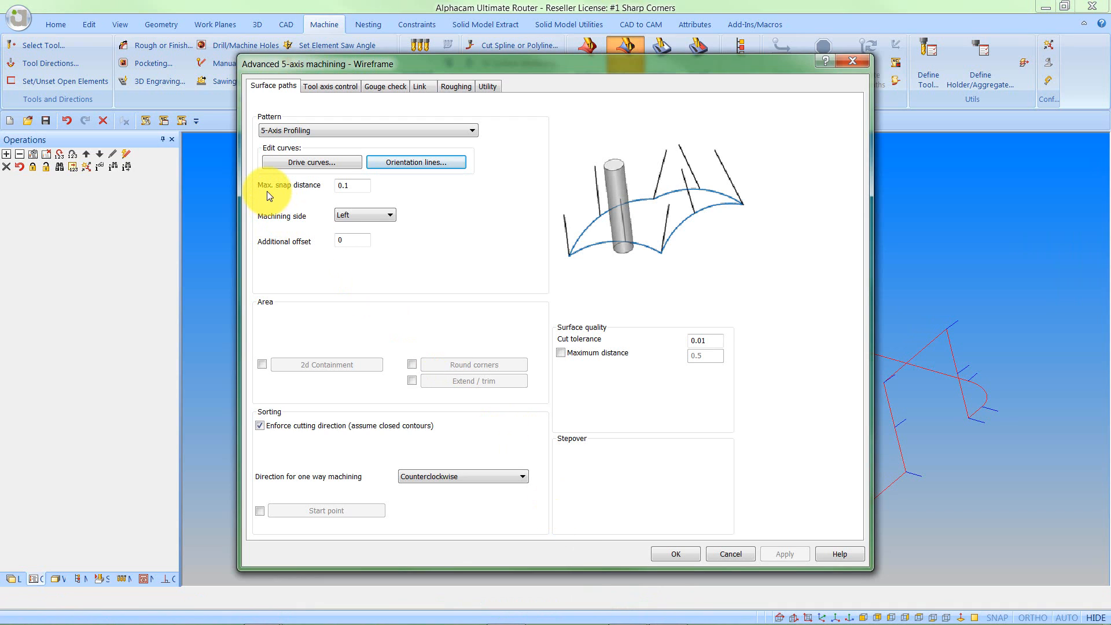
Review the maximum snap distance and set the machining side to Right
left_click(356, 186)
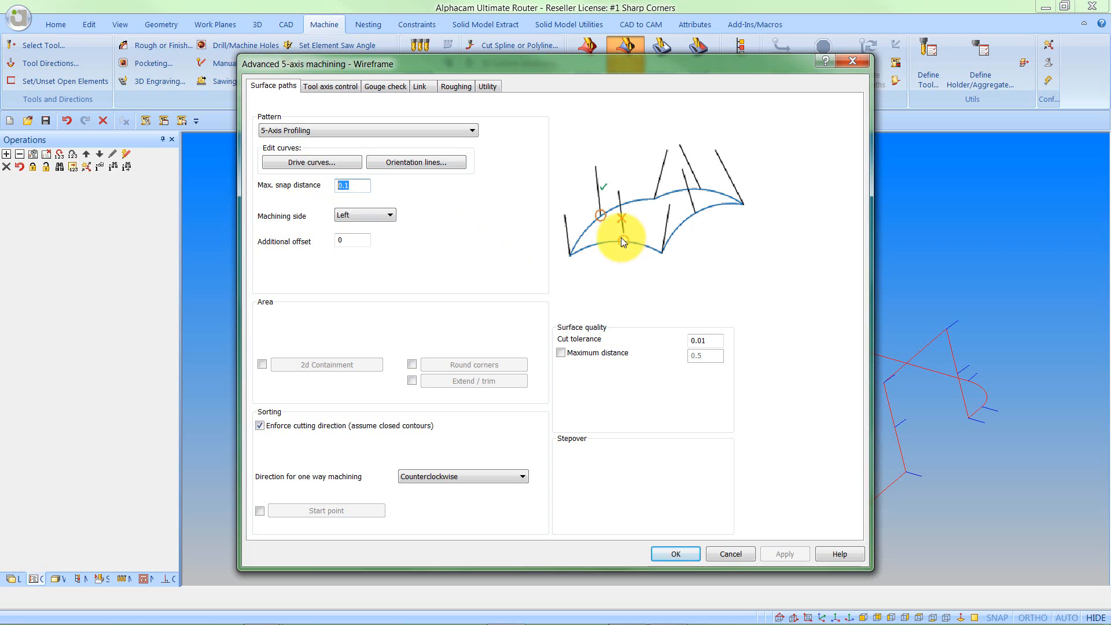
left_click(389, 215)
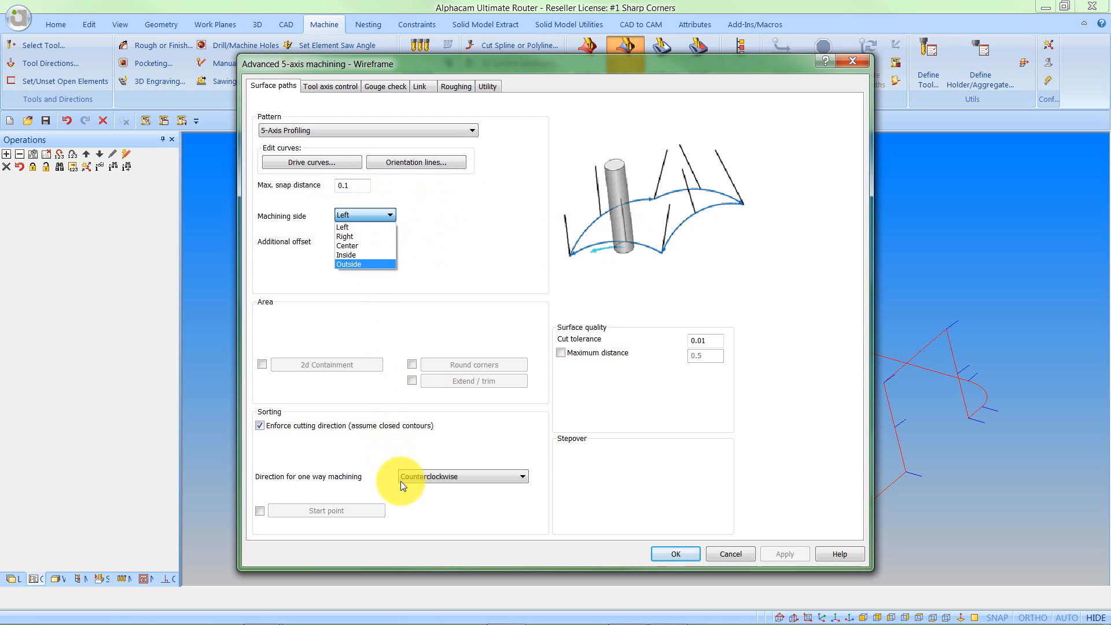
left_click(346, 236)
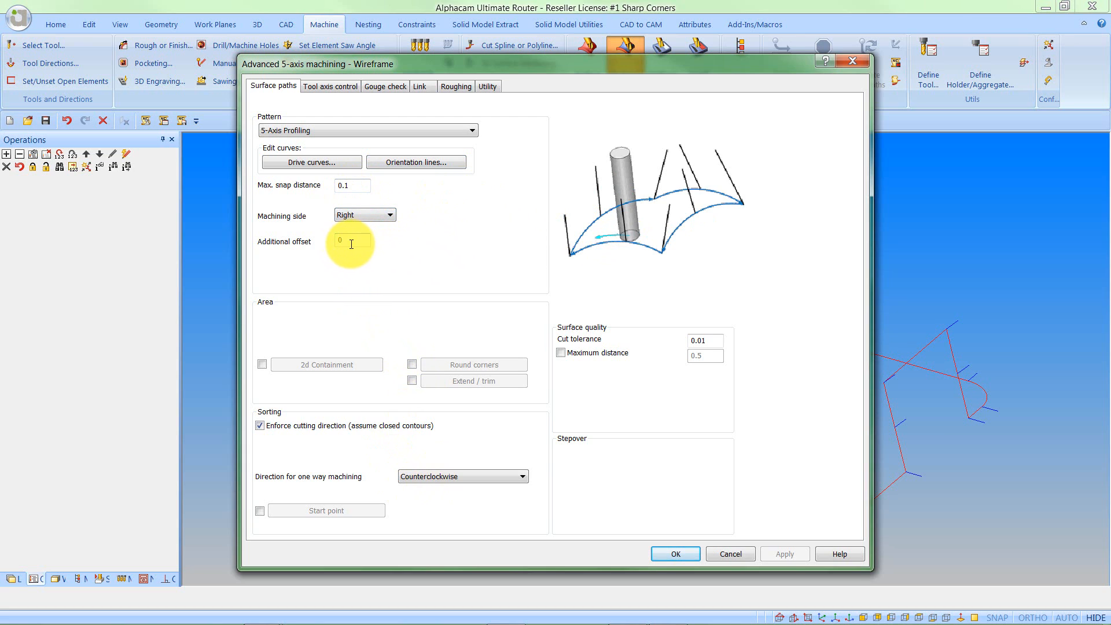
Enable a custom start point and place it at the midpoint of the upper edge of the raised section mid-profile
left_click(259, 511)
left_click(303, 510)
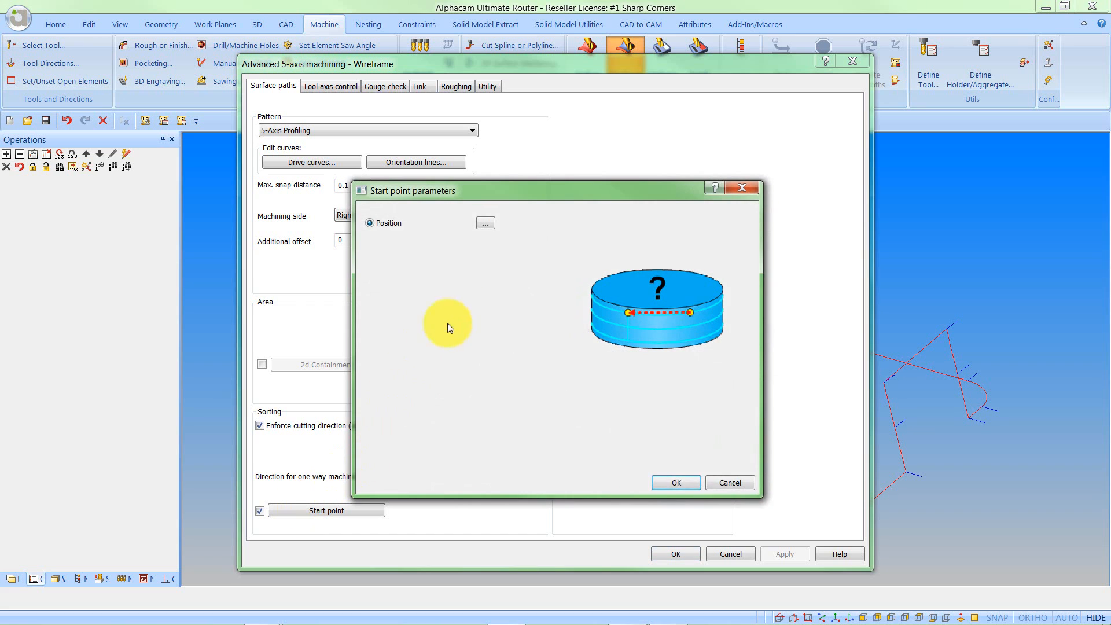
left_click(485, 223)
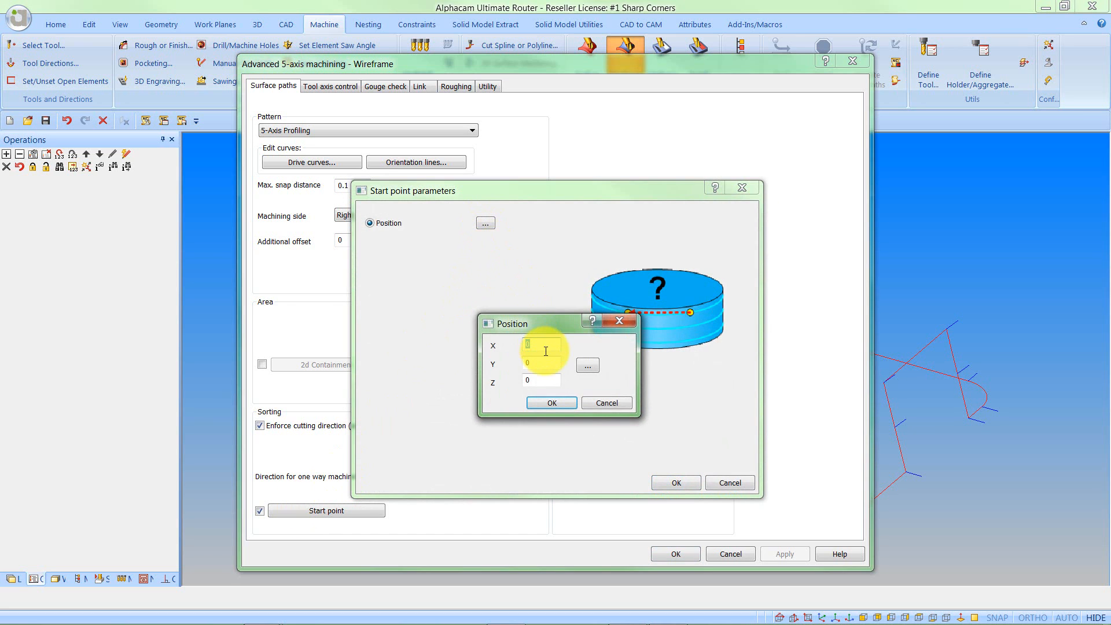
left_click(589, 367)
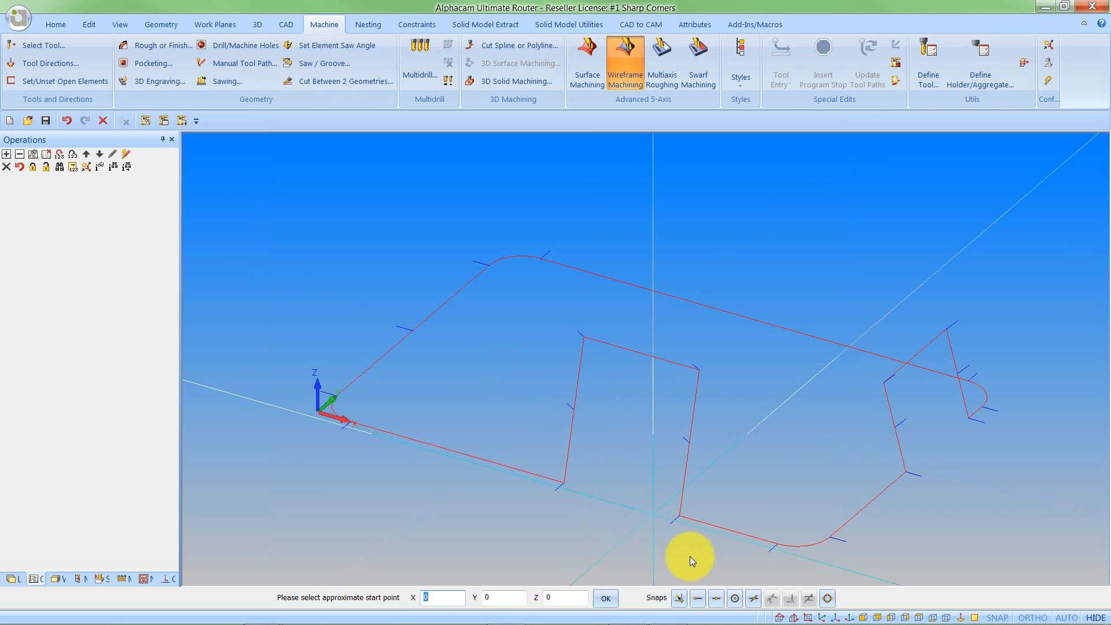
left_click(716, 600)
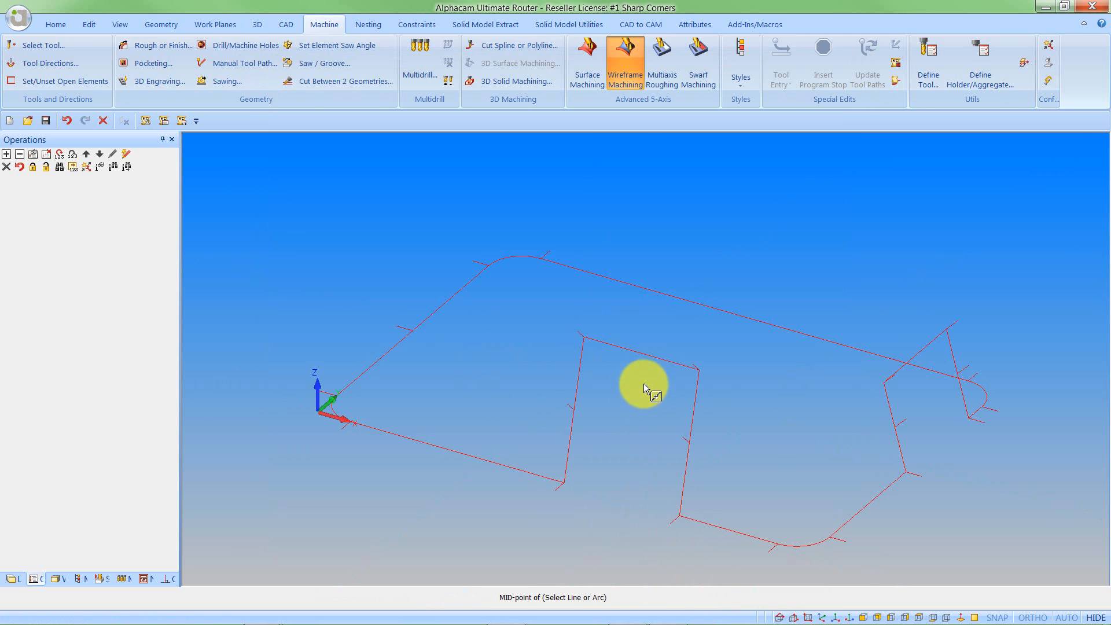
left_click(641, 355)
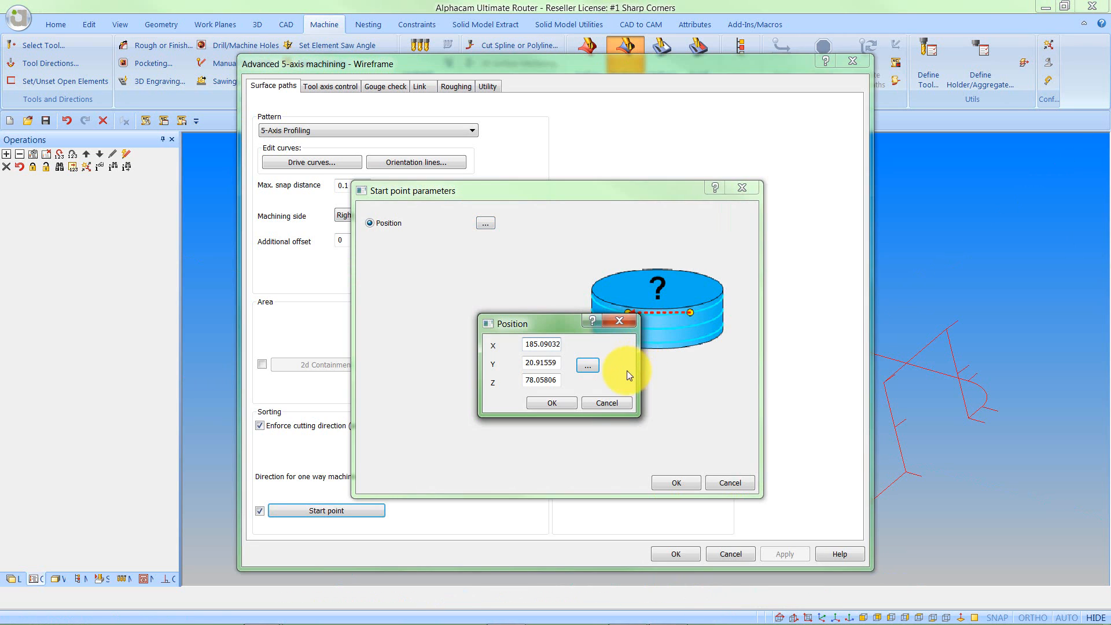
left_click(562, 401)
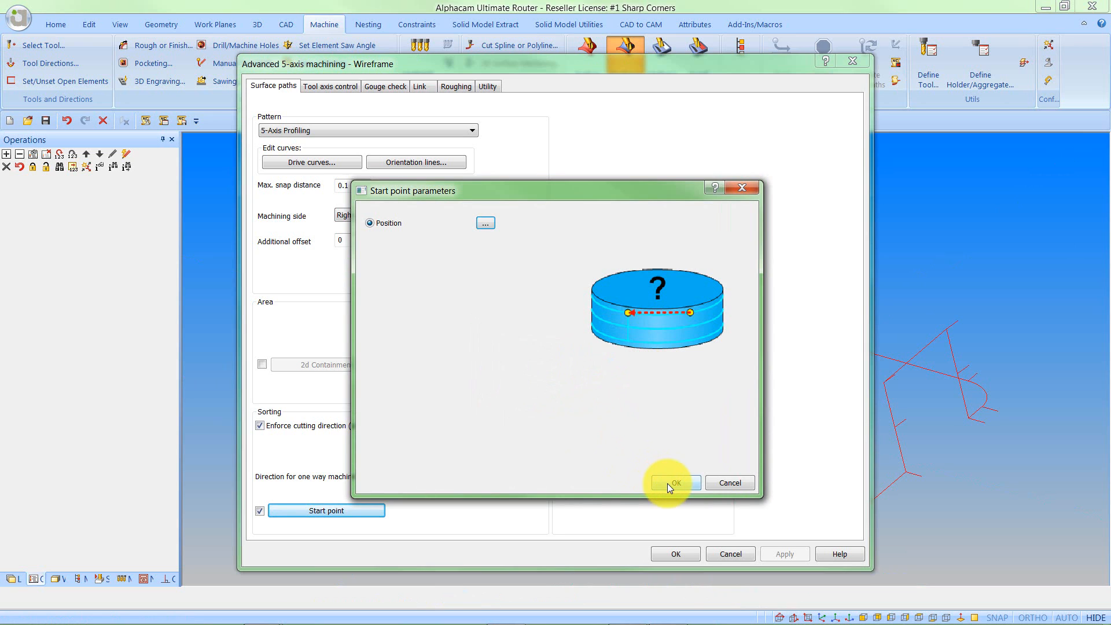
left_click(668, 484)
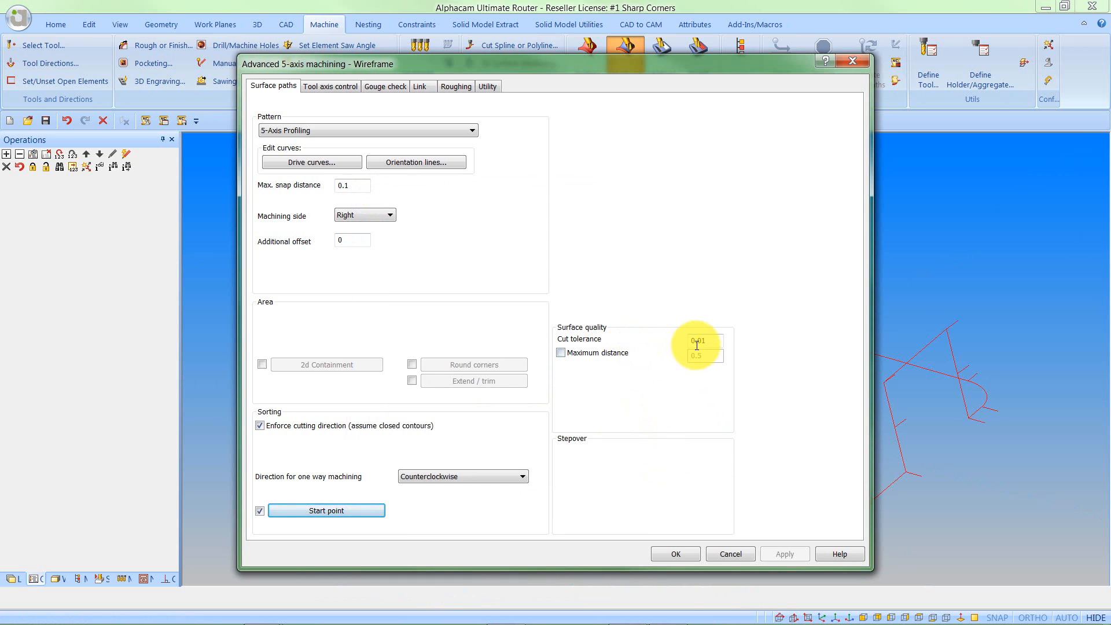
Set the tool axis tilt away from line to 0 and review the gouge check settings
left_click(328, 85)
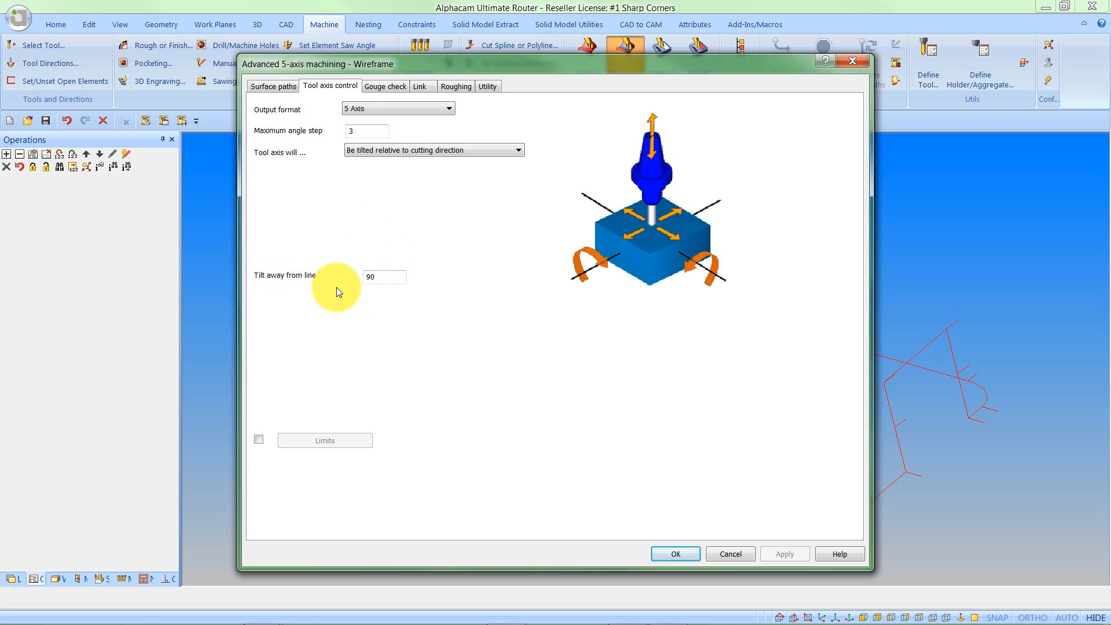
double_click(371, 278)
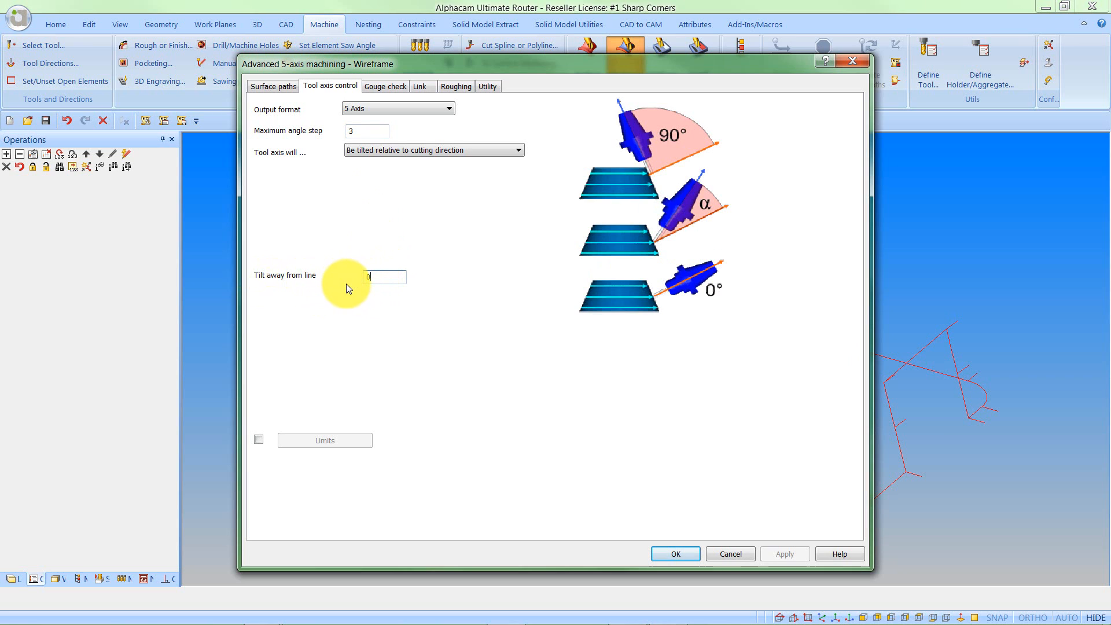
left_click(397, 86)
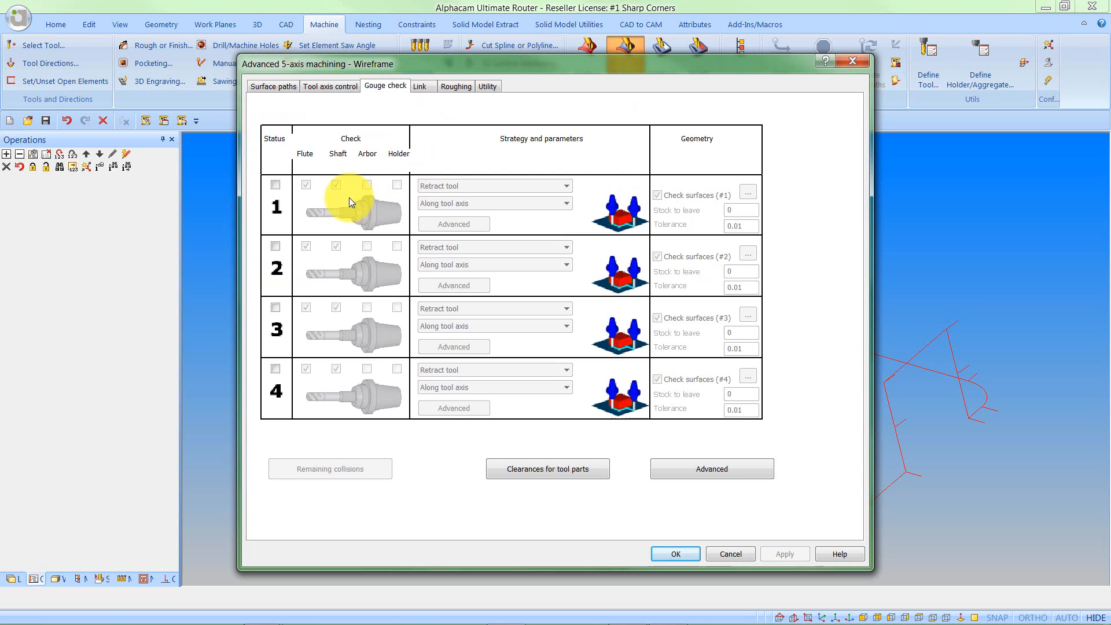
Use a lead-in for the first entry and a lead-out for the last exit, and generate the 5-axis profiling toolpath
left_click(421, 88)
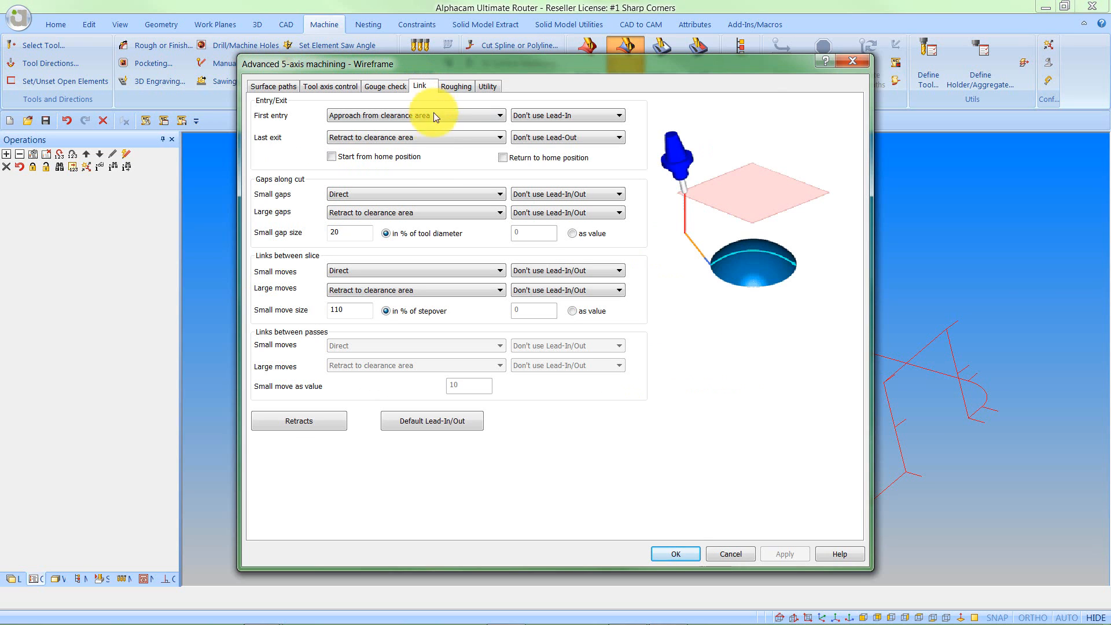
left_click(554, 116)
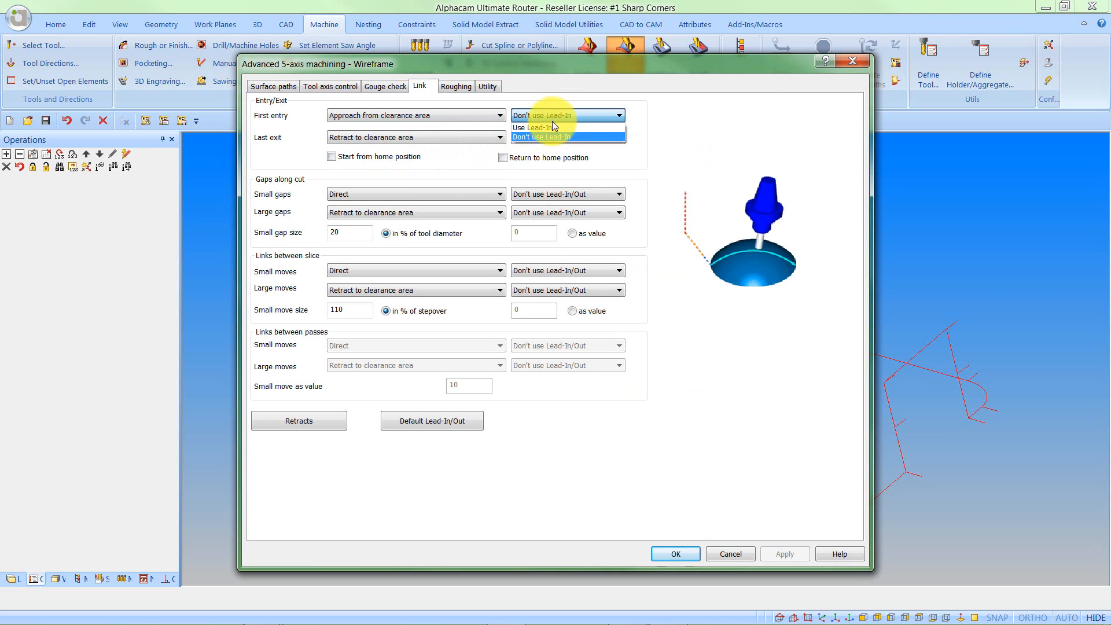
left_click(552, 127)
left_click(557, 137)
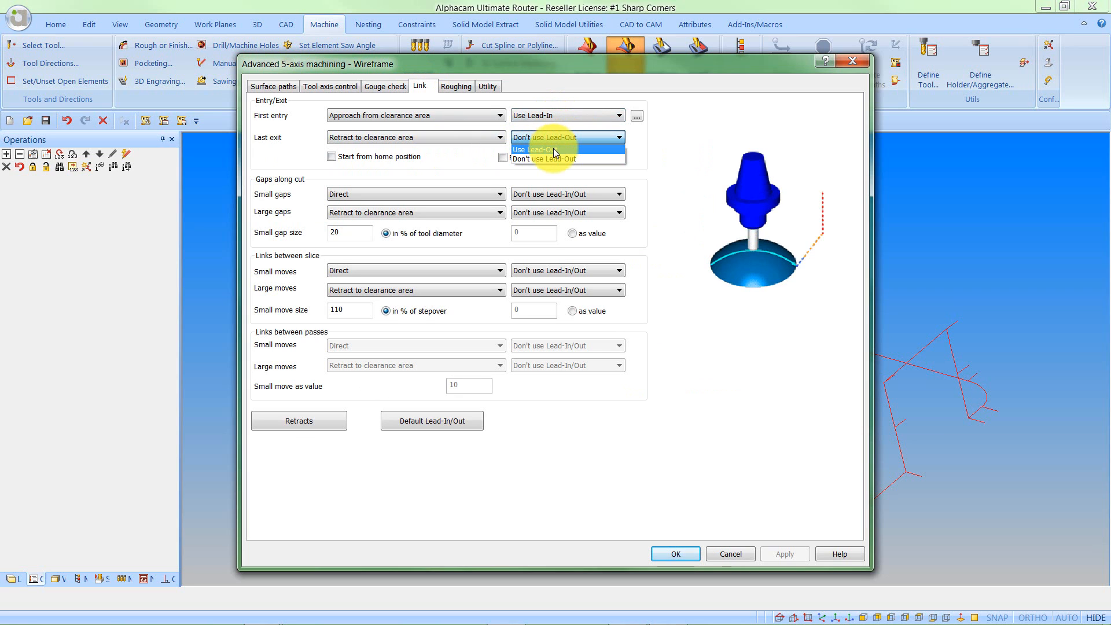
left_click(552, 148)
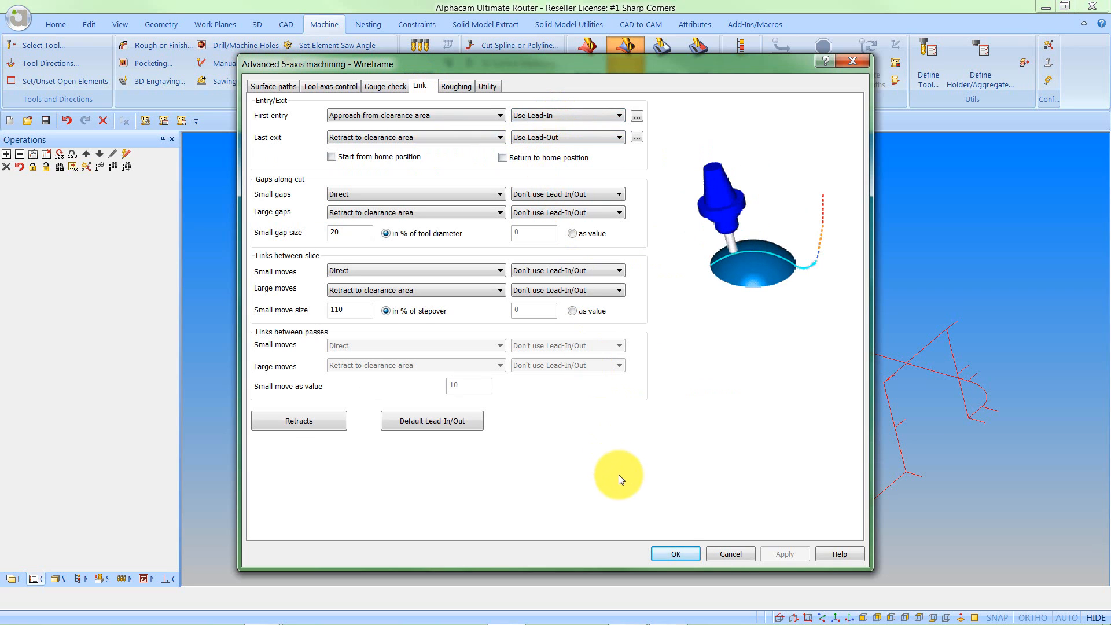
left_click(673, 553)
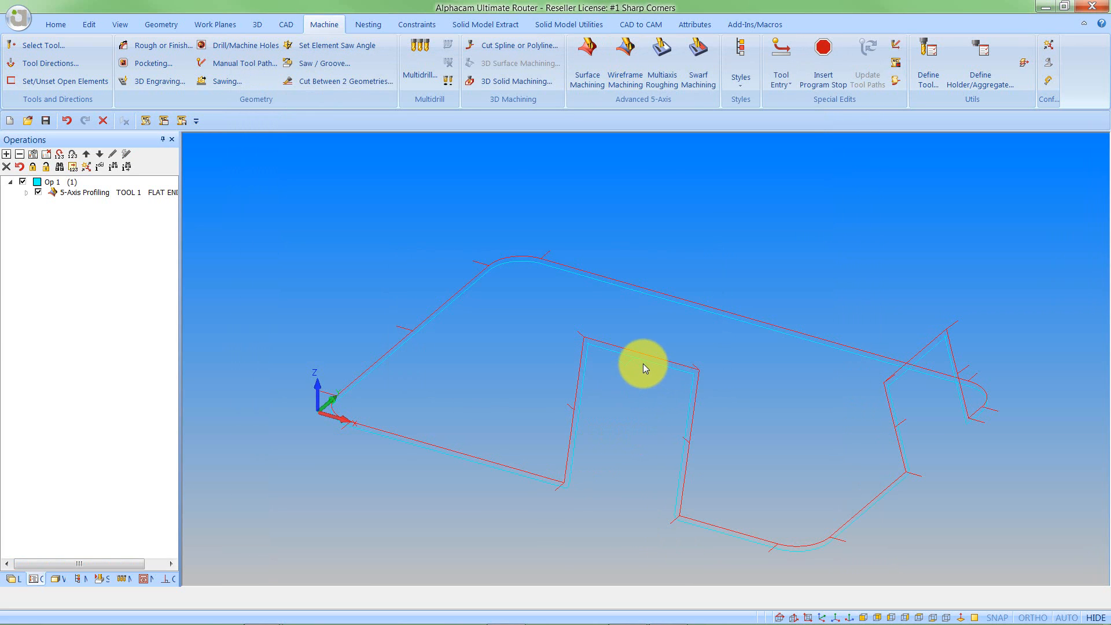
Inspect the generated toolpath and its offset from the profile from several viewing angles
middle_click_drag(698, 392, 924, 279, "shift")
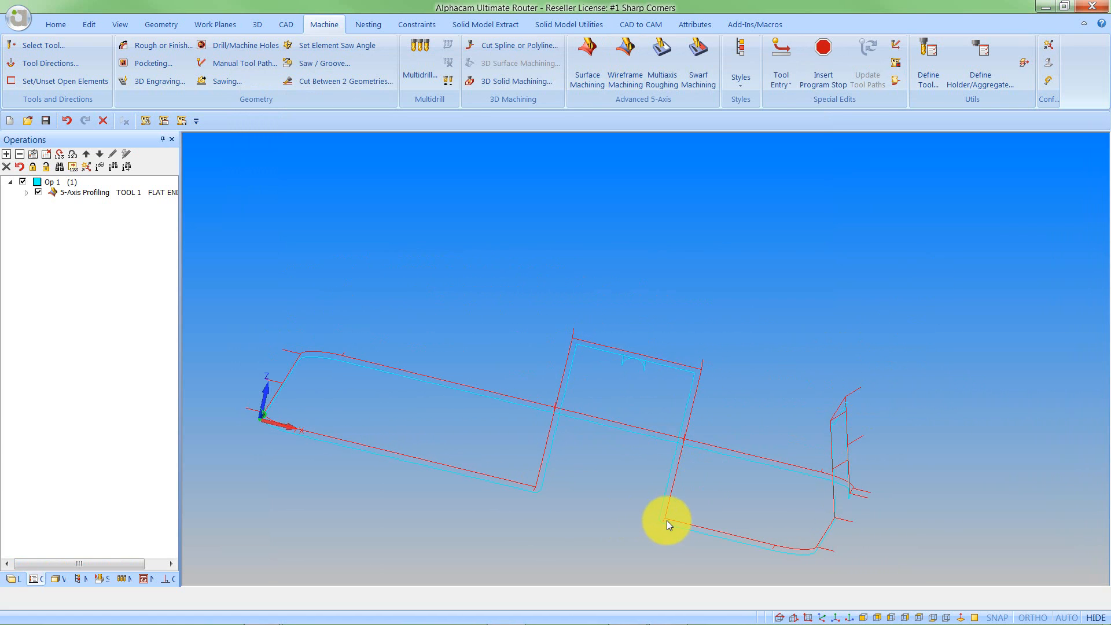
middle_click_drag(672, 506, 13, 464, "shift")
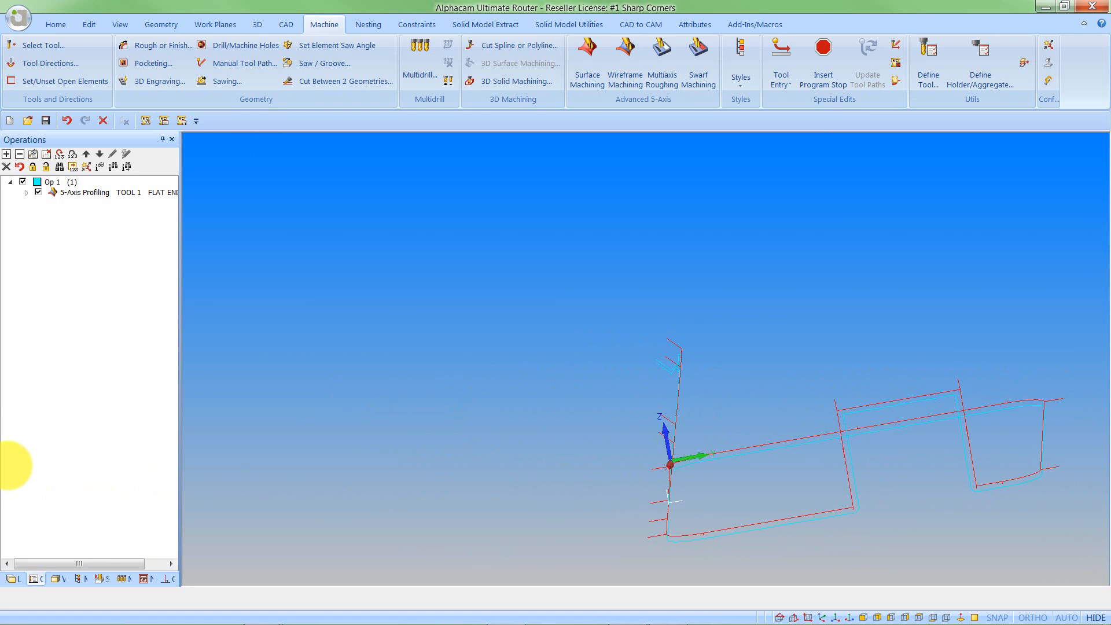
middle_click_drag(665, 504, 1082, 550, "shift")
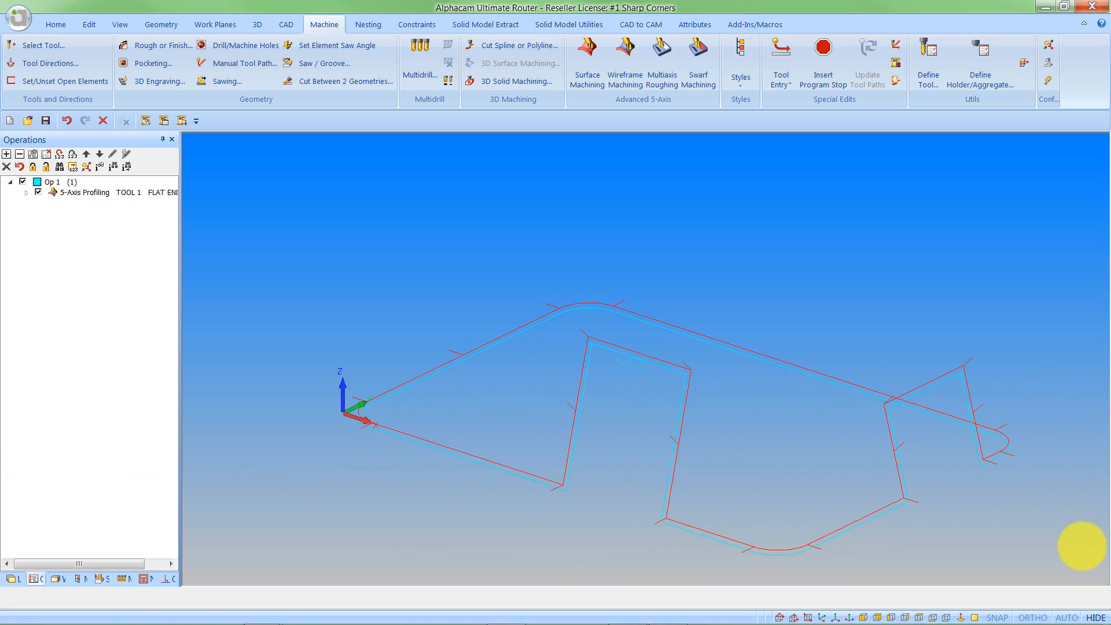
Edit the 5-Axis Profiling operation to use a constant axial shift of -3 per contour, and regenerate the toolpath
right_click(128, 191)
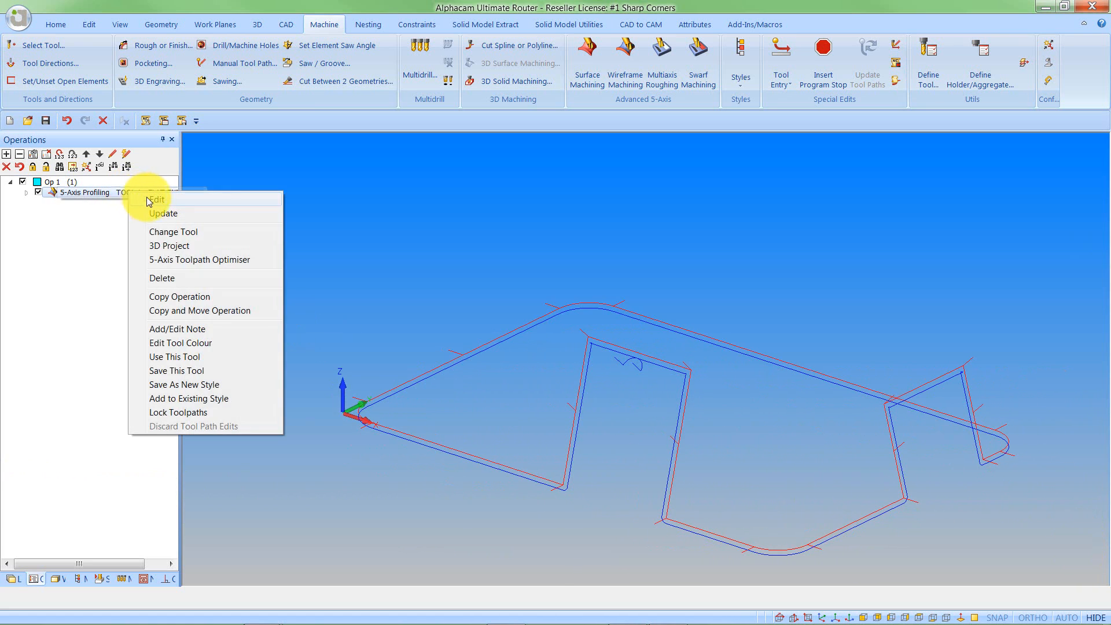
left_click(153, 200)
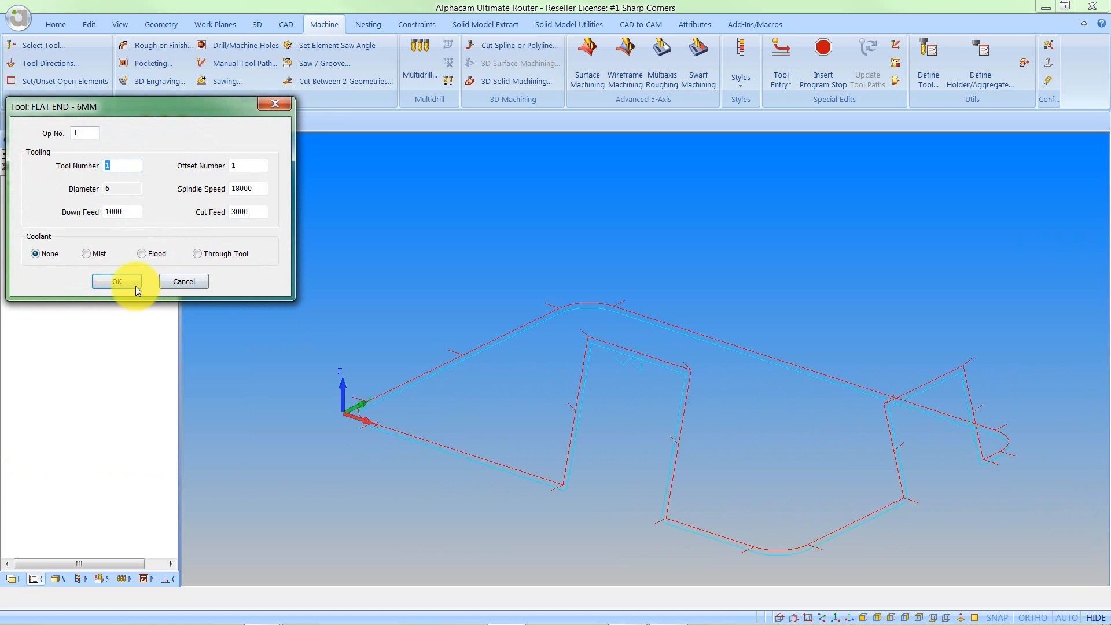
left_click(133, 284)
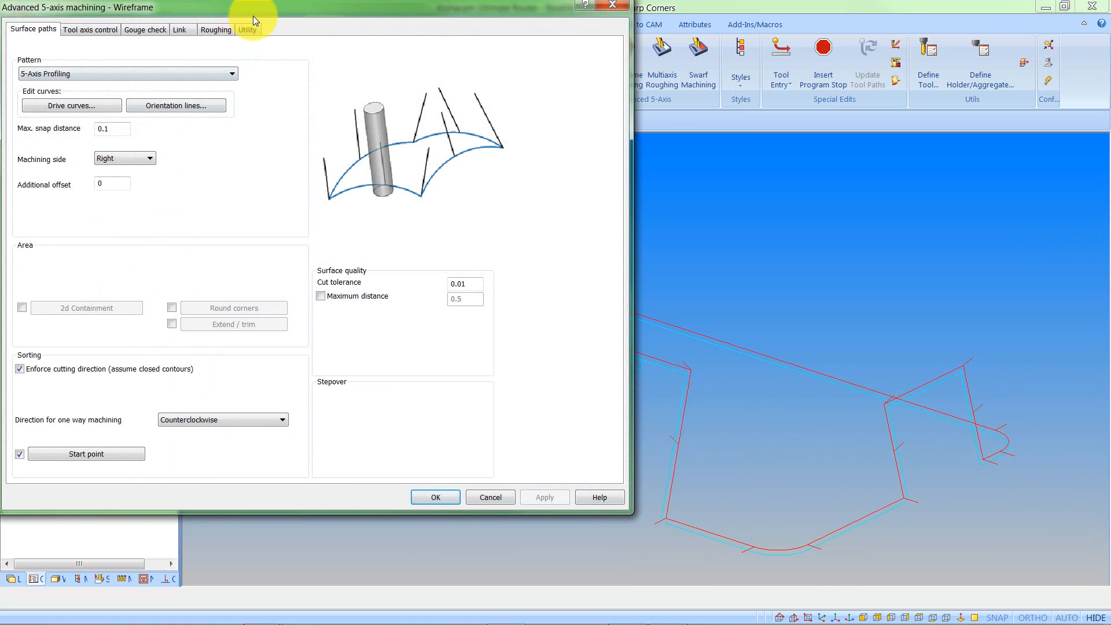
left_click_drag(252, 16, 360, 47)
left_click(359, 60)
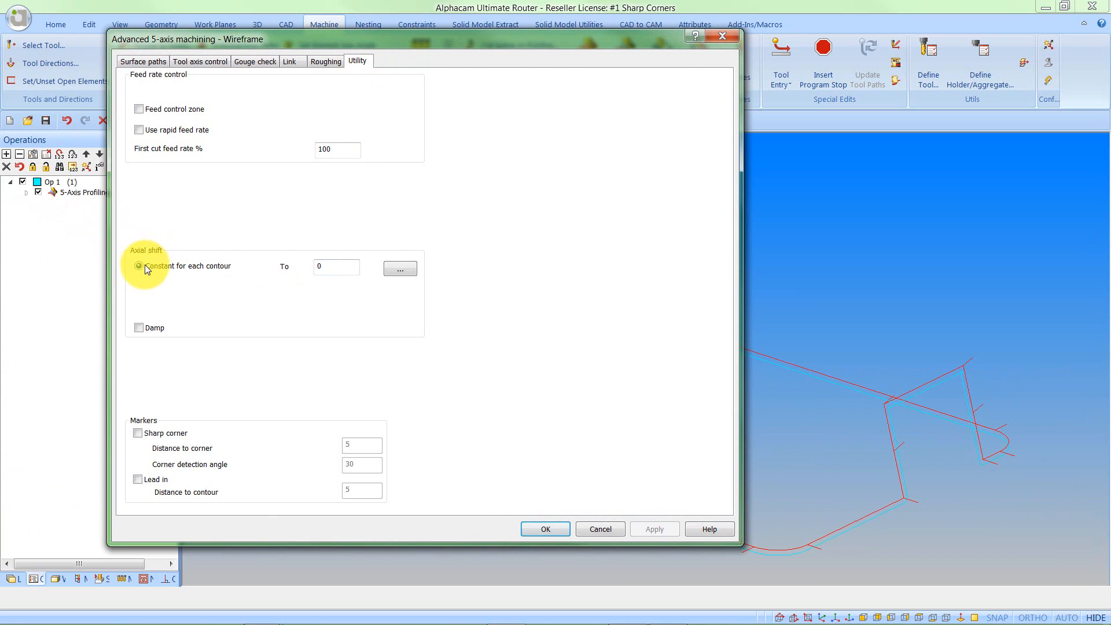
left_click(323, 266)
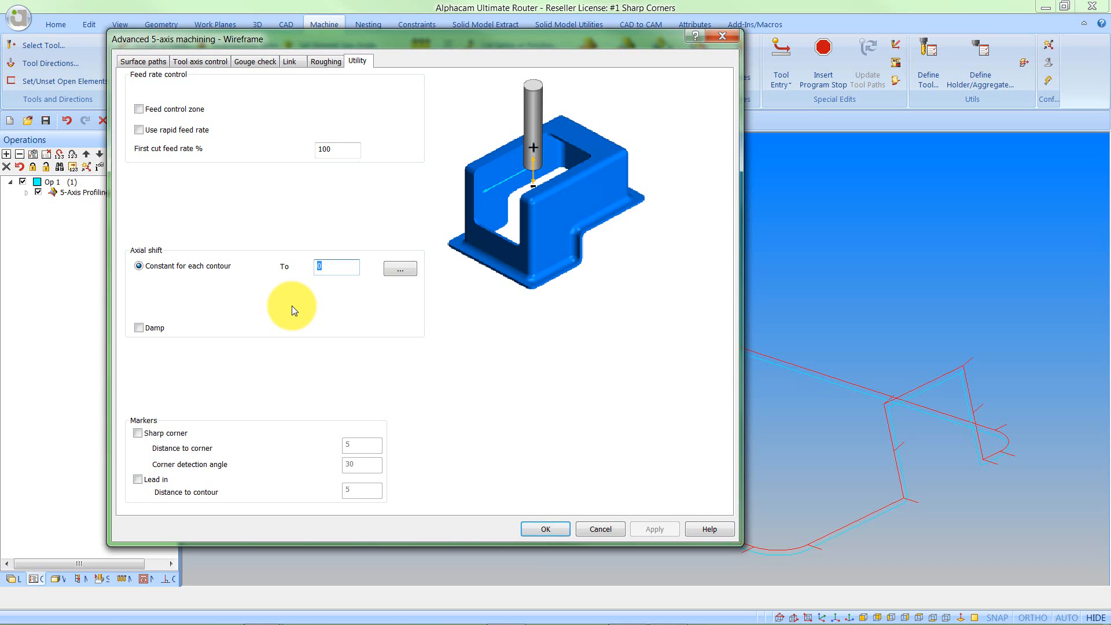
type("-3")
left_click(544, 529)
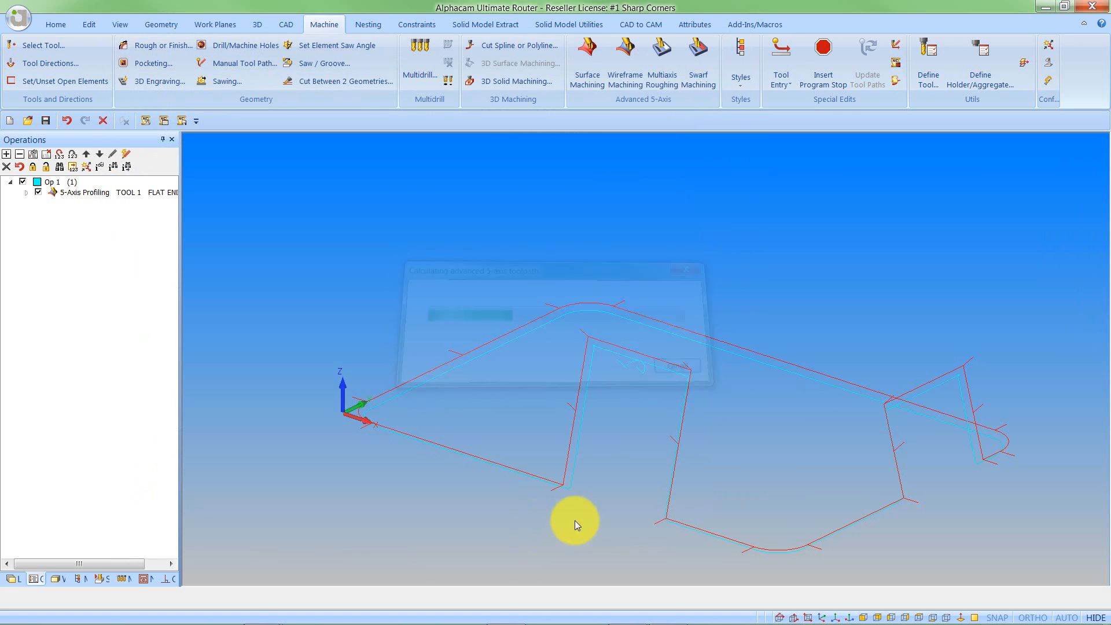
middle_click_drag(681, 501, 288, 463)
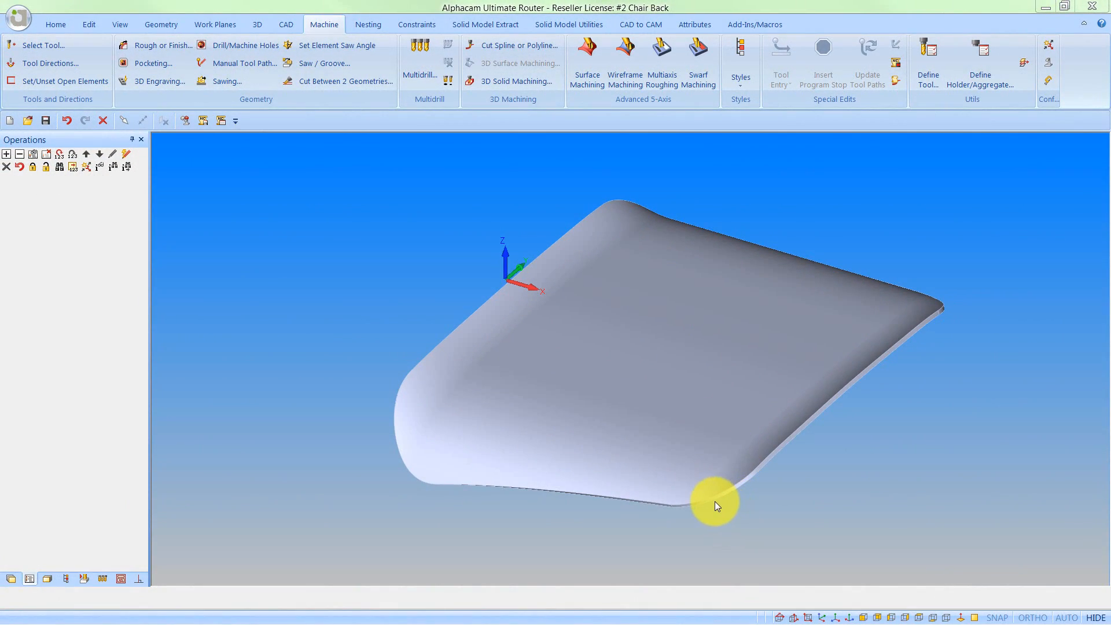
Extract face outlines from all trim edge faces of the chair back, with connecting lines, outlines only and 0.1 tolerance
scroll(715, 502, "up", 6)
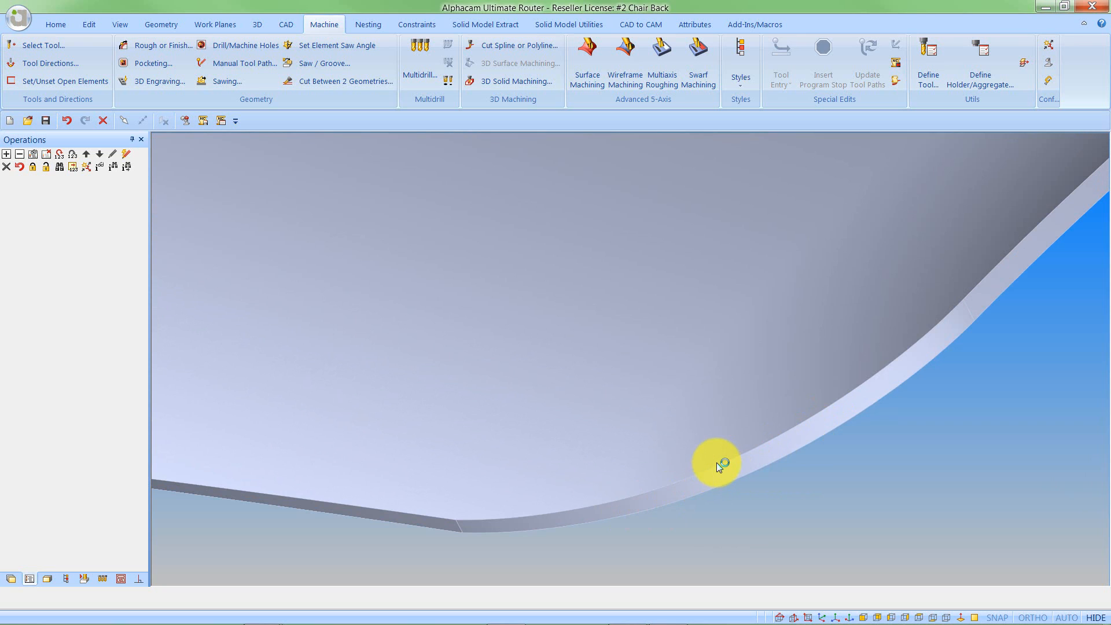
left_click(489, 27)
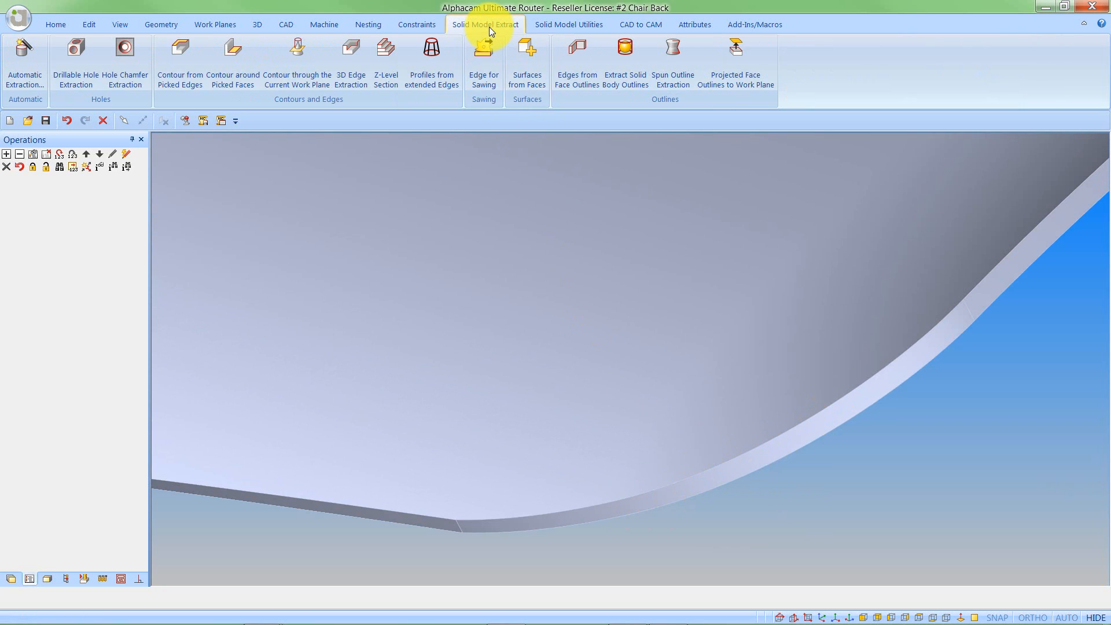
left_click(574, 86)
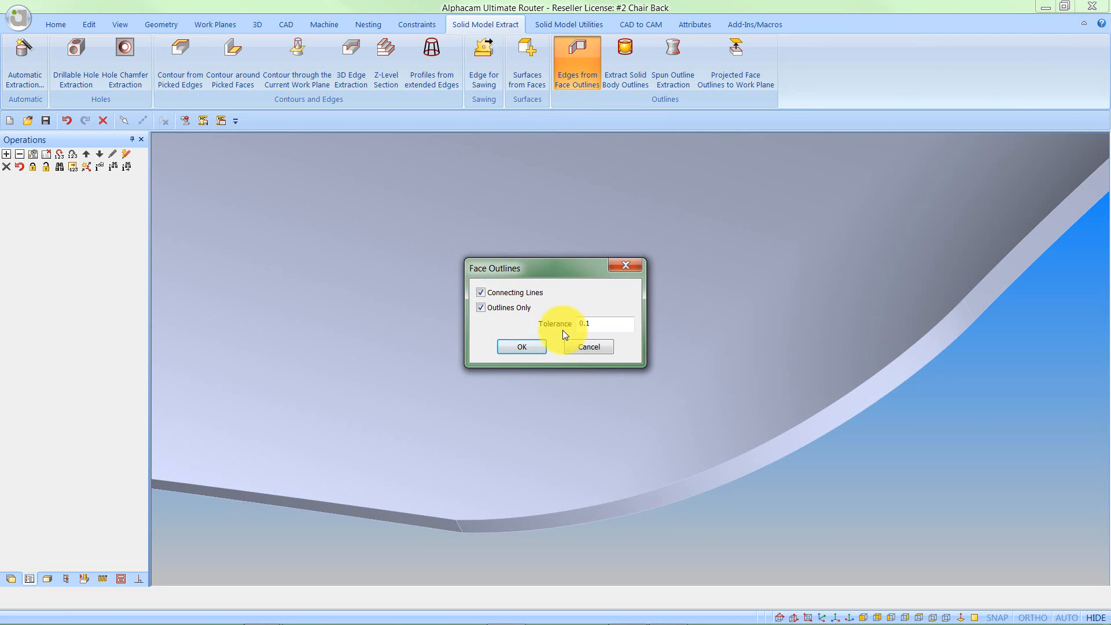
left_click(534, 346)
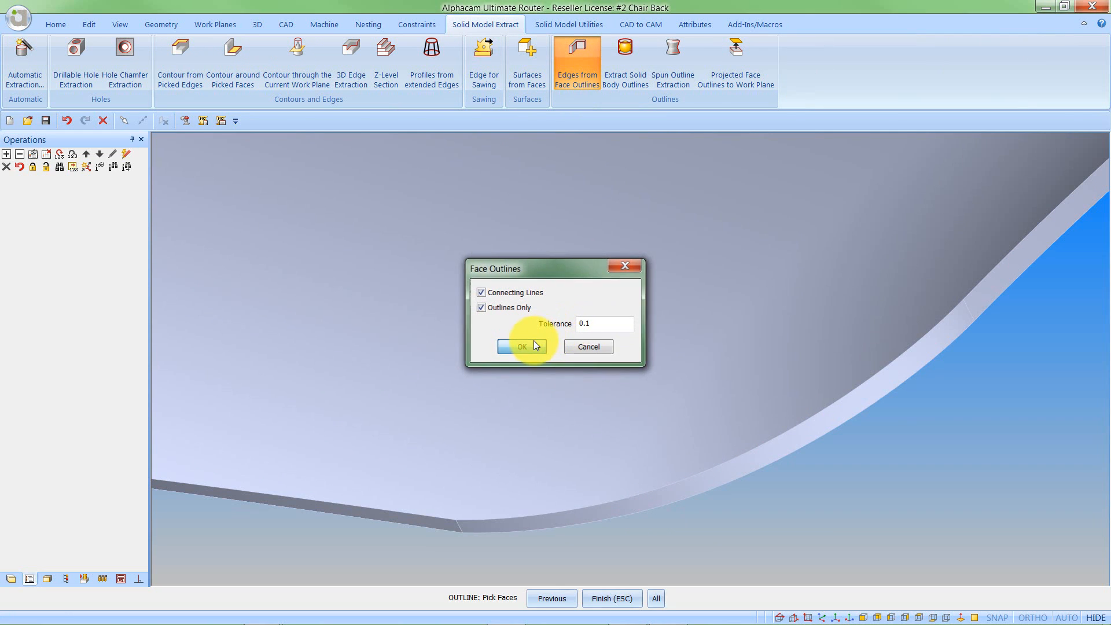
left_click(627, 507)
scroll(653, 387, "down", 4)
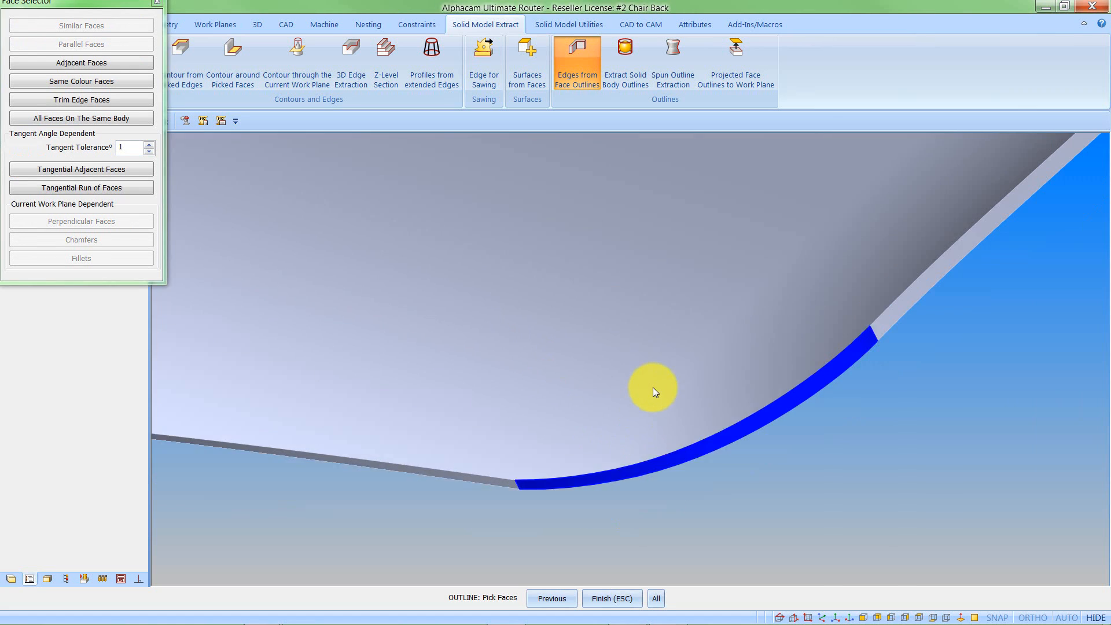
scroll(653, 387, "down", 3)
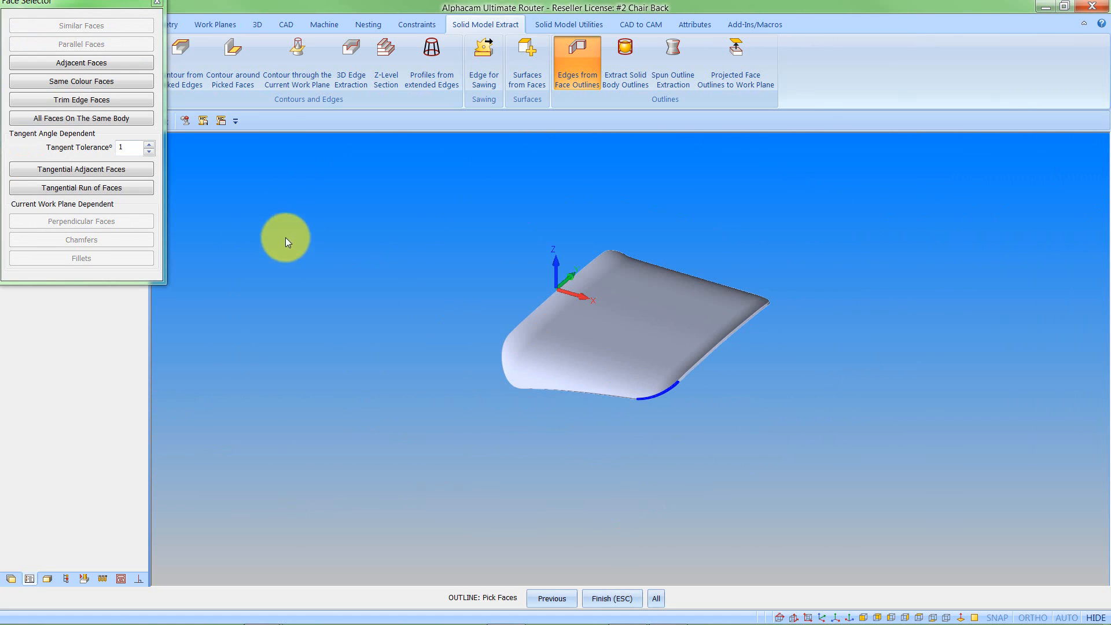
left_click(106, 102)
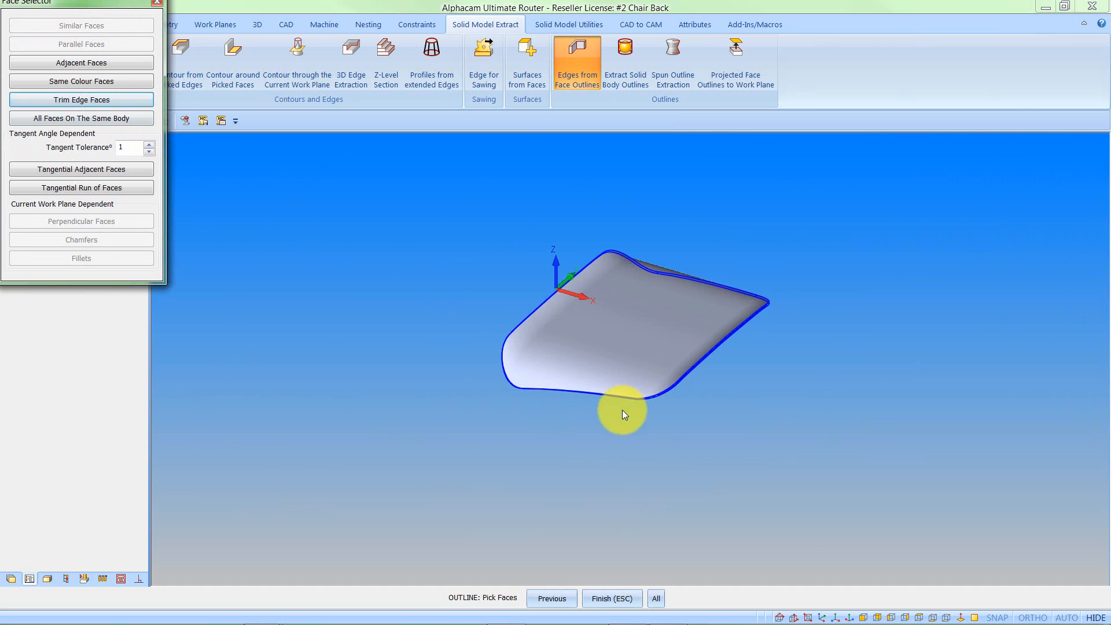
left_click(627, 599)
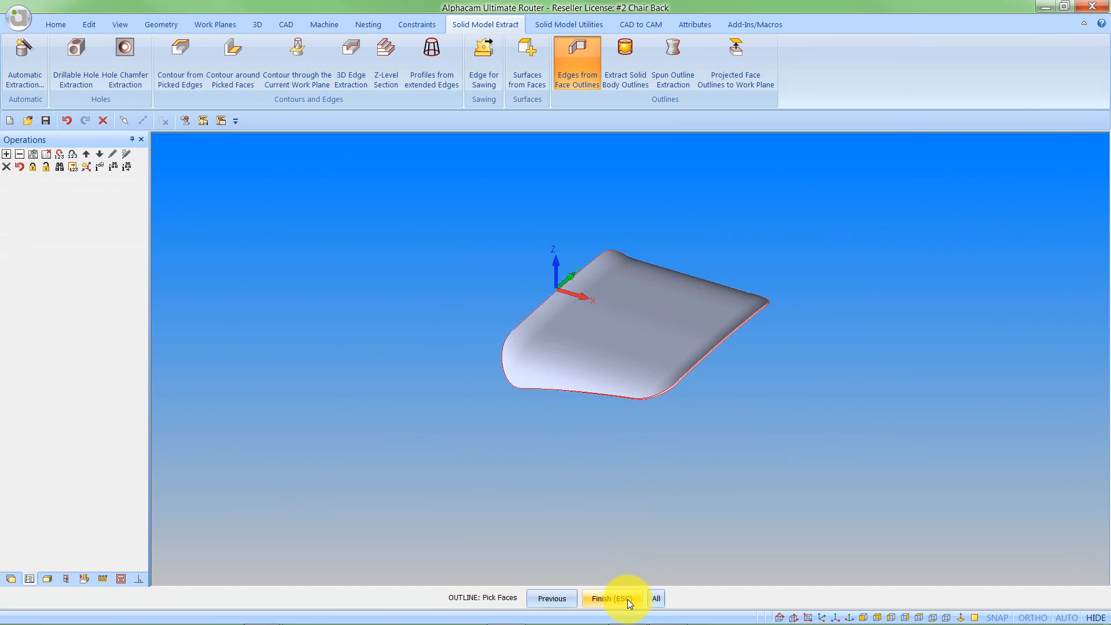
Delete the extracted upper edge outline, keeping the lower outline and the connecting lines
scroll(666, 394, "up", 5)
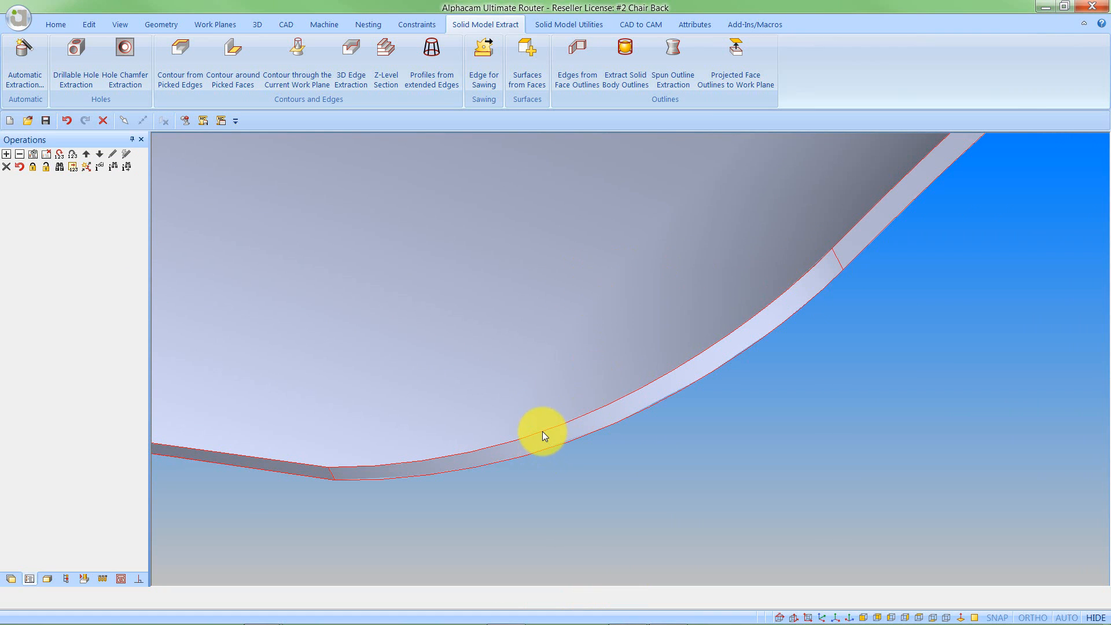
left_click(103, 121)
left_click(631, 394)
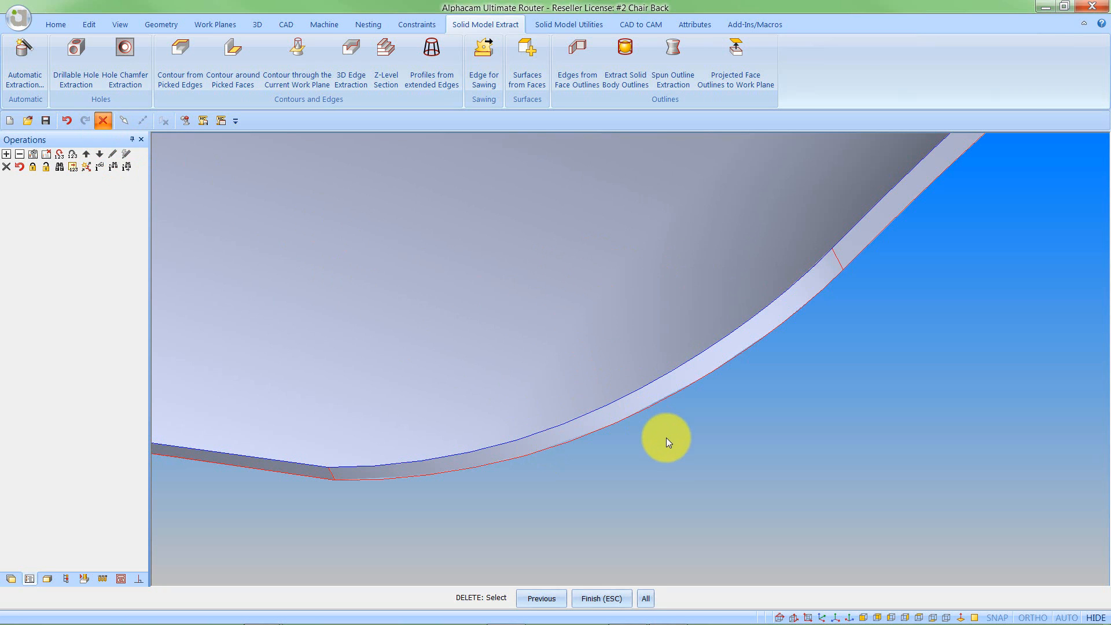
right_click(666, 438)
left_click(549, 351)
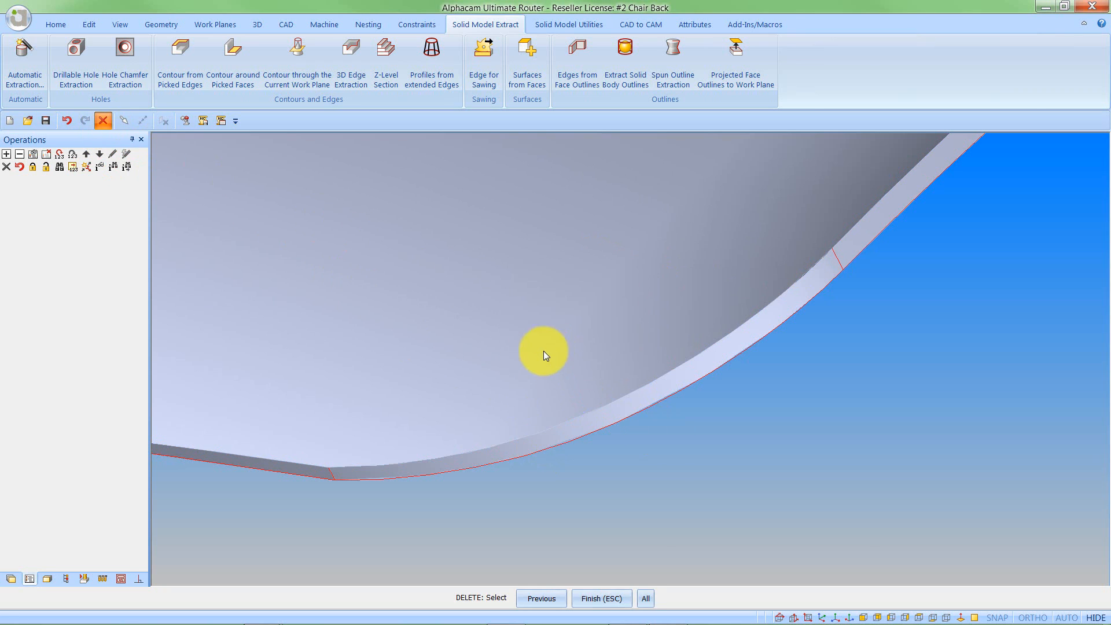
Hide the solid model and check the direction arrows of the lower profile and its connecting lines
left_click(11, 579)
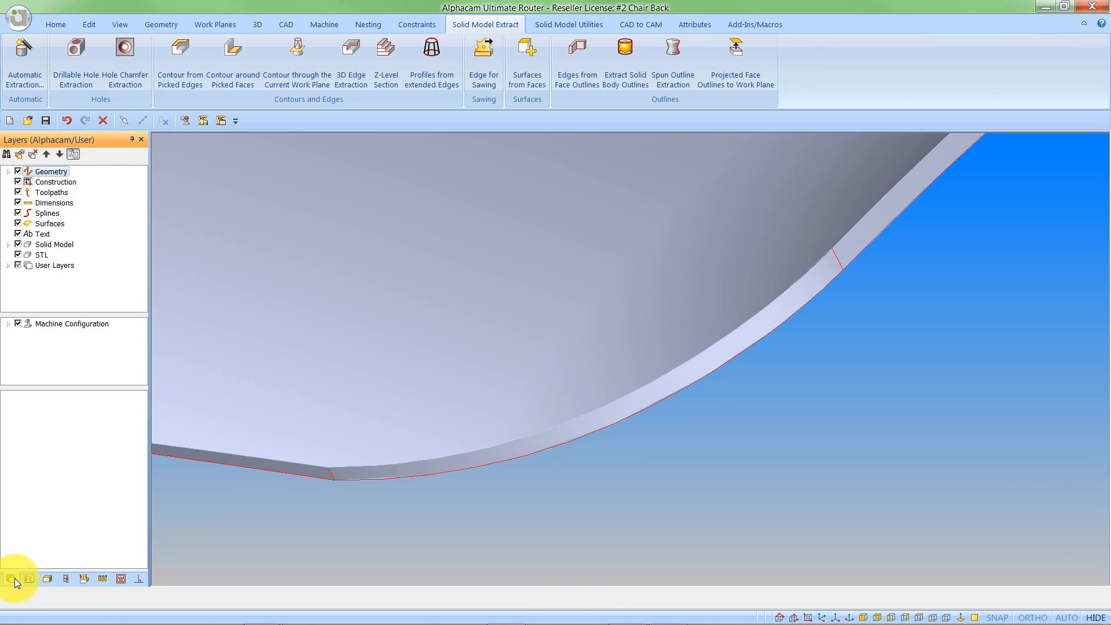
left_click(18, 245)
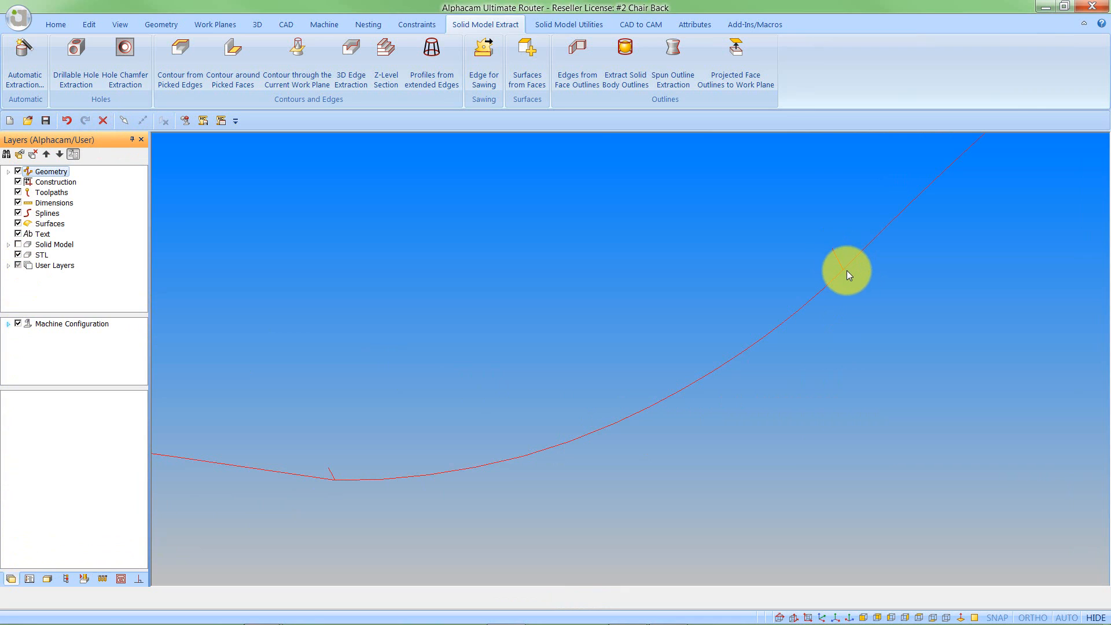
left_click(123, 120)
middle_click_drag(557, 436, 635, 447)
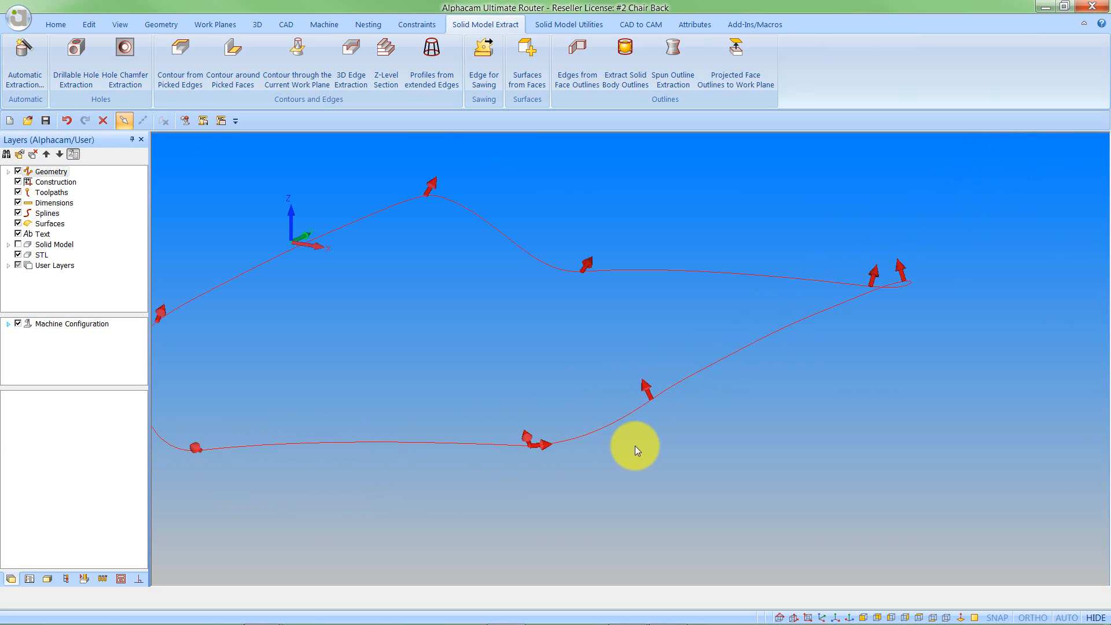
scroll(845, 397, "down", 2)
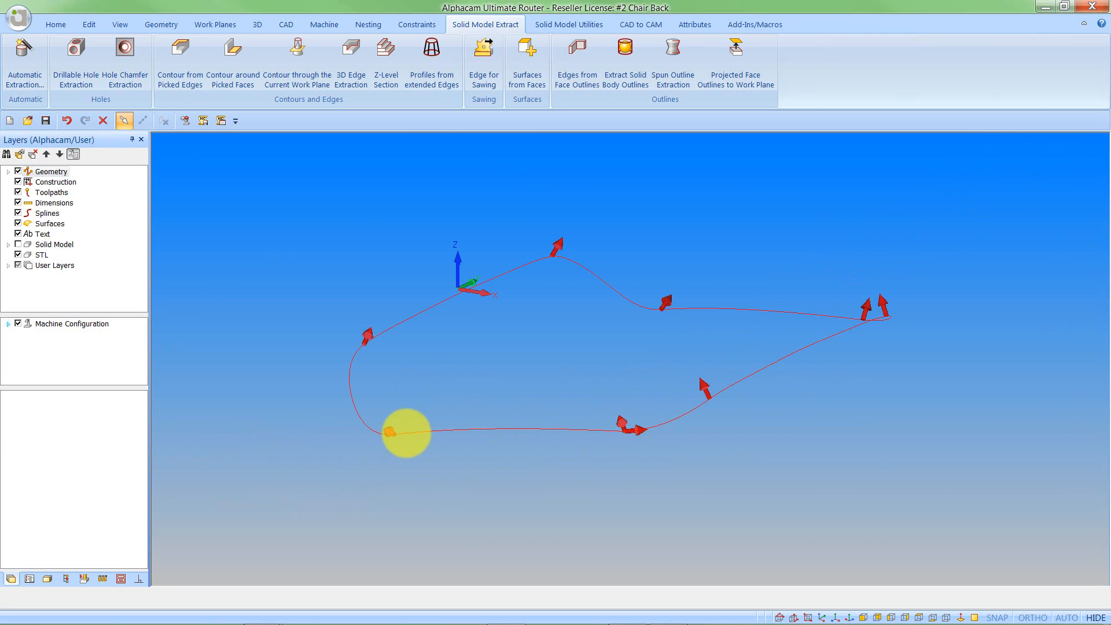
middle_click_drag(406, 433, 298, 454)
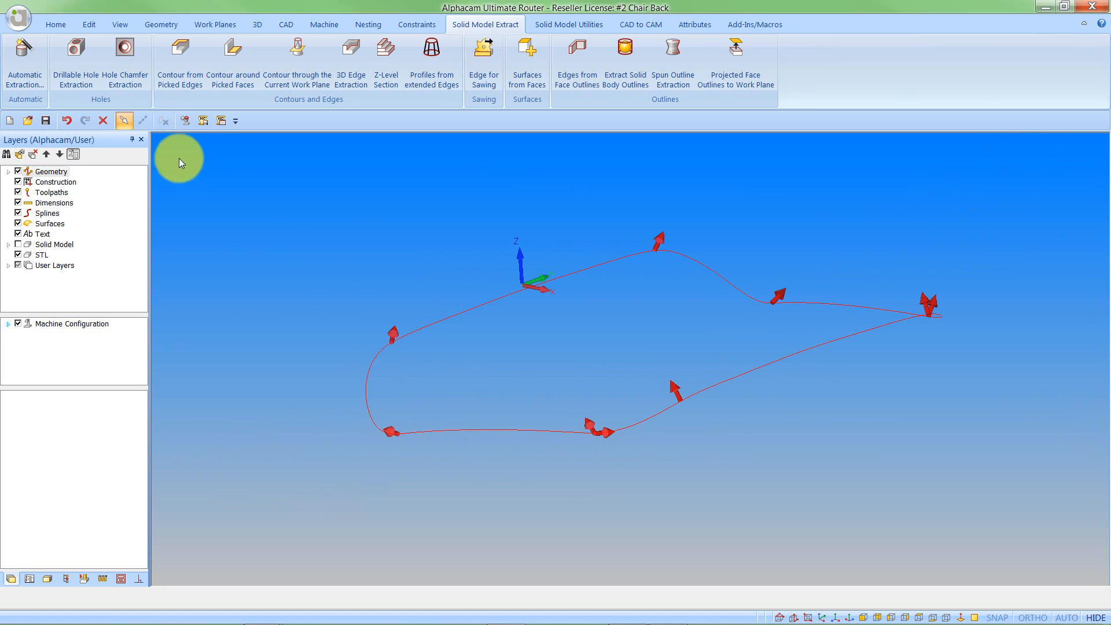
left_click(125, 123)
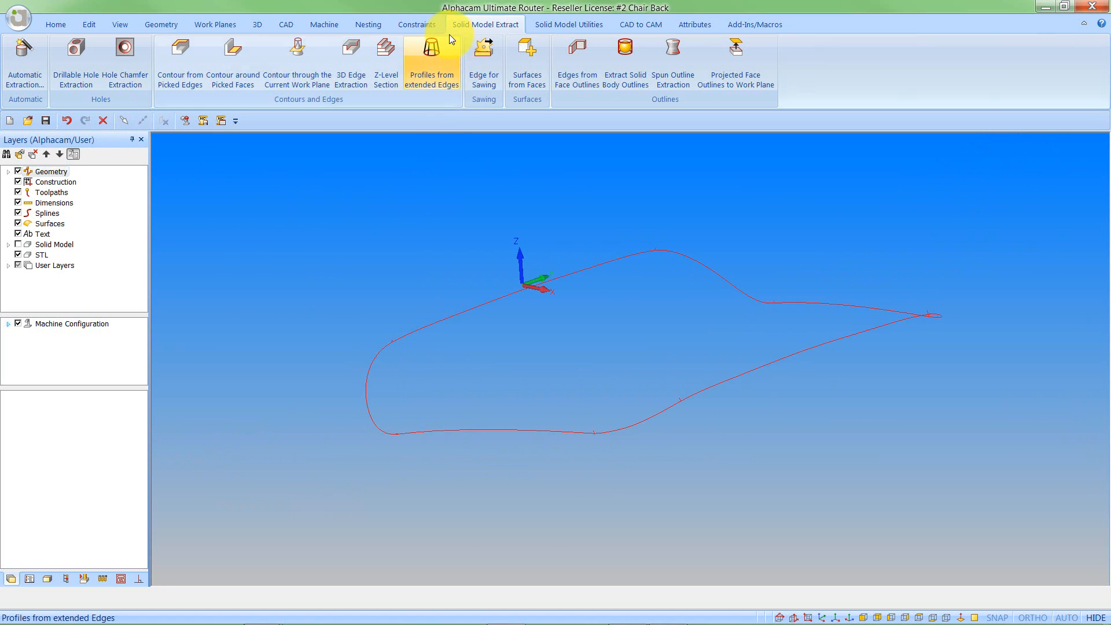
Select the Flat End - 6mm tool from the Advanced 5-Axis Tools folder
left_click(329, 24)
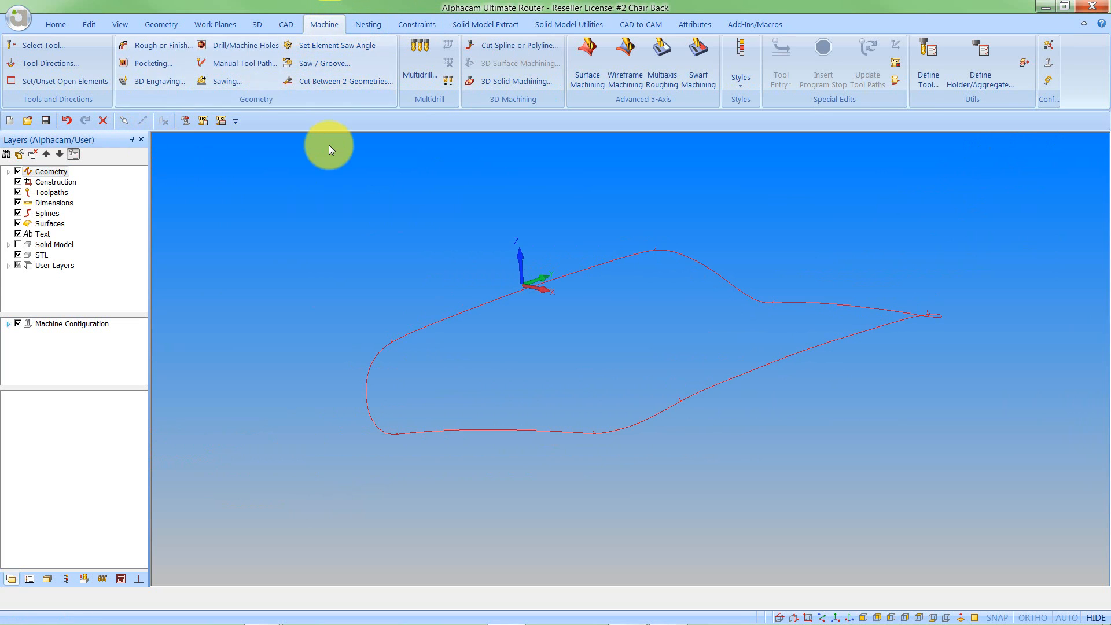
left_click(38, 45)
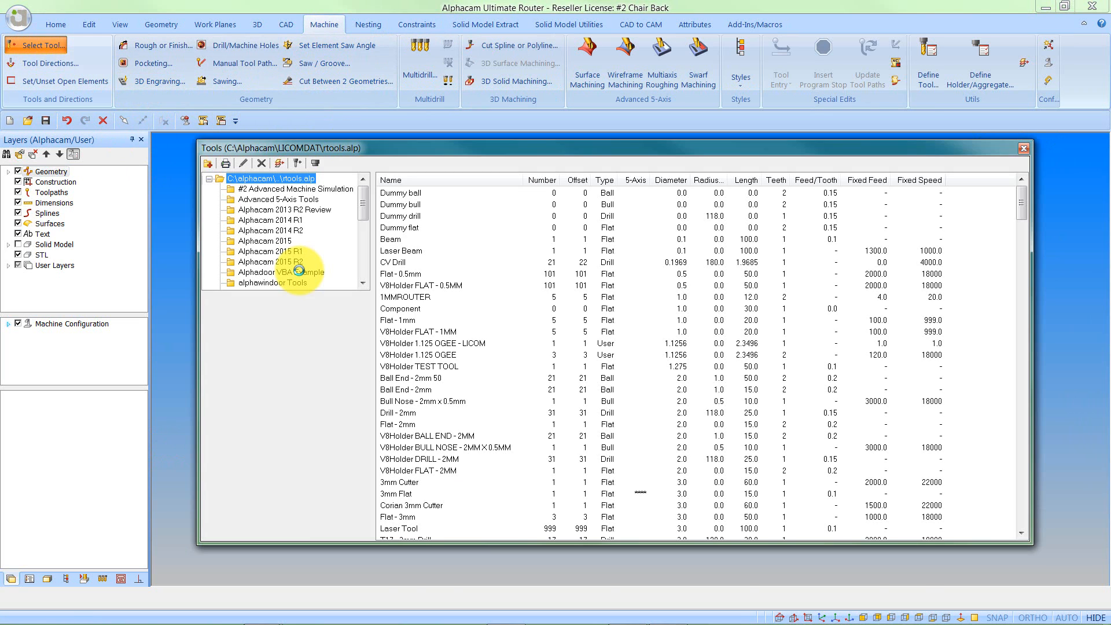
left_click(296, 200)
left_click(412, 218)
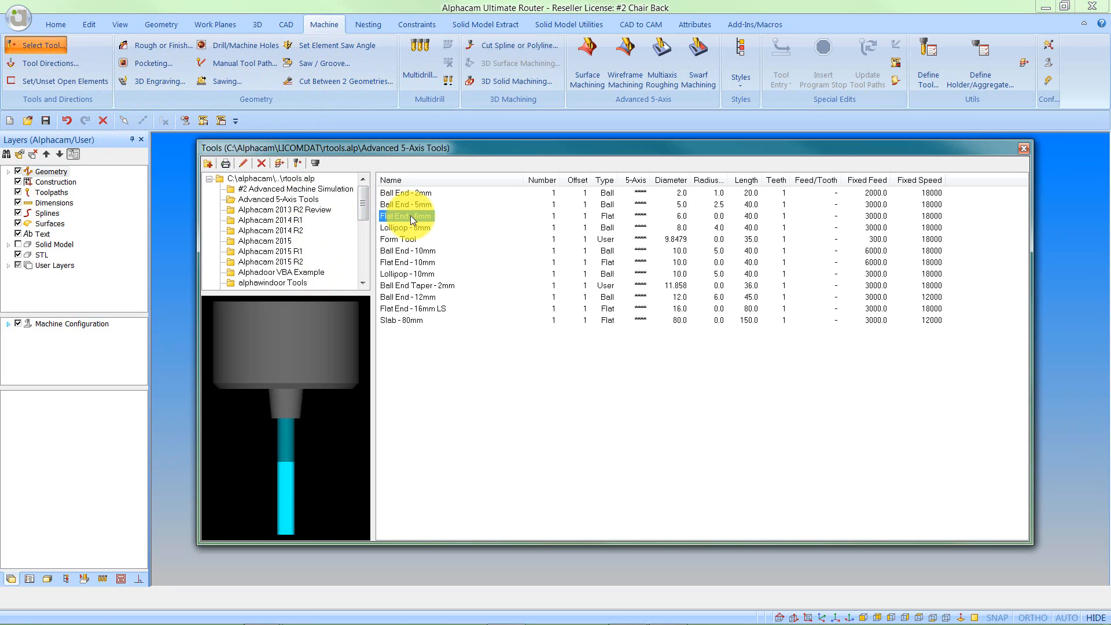
double_click(411, 216)
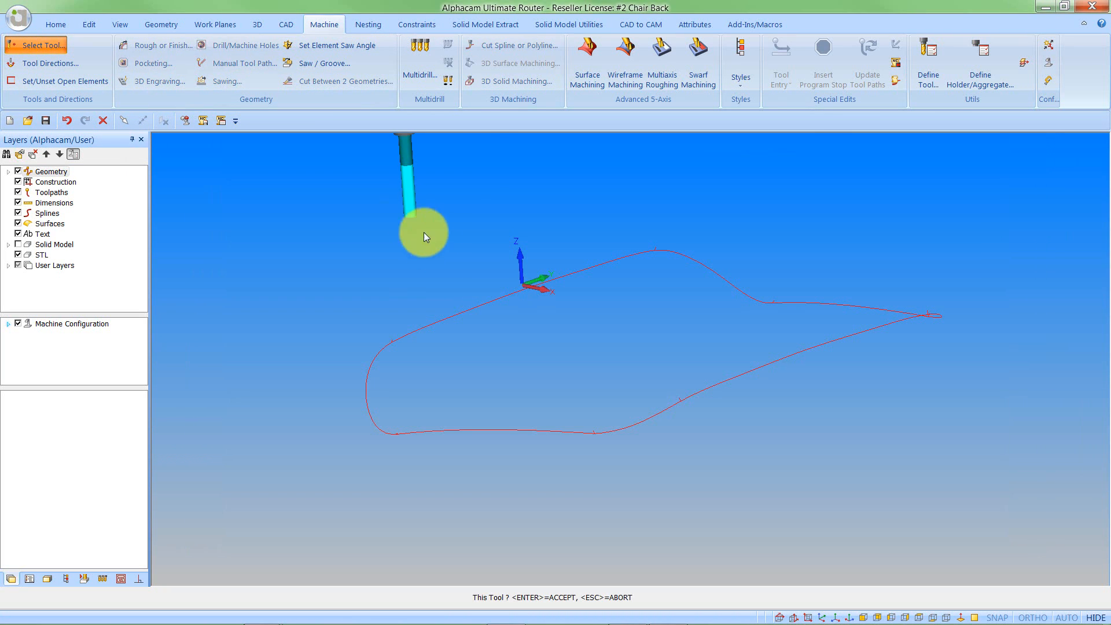
Start a 5-Axis Profiling wireframe operation and assign the closed chair back profile as its drive curve
left_click(628, 81)
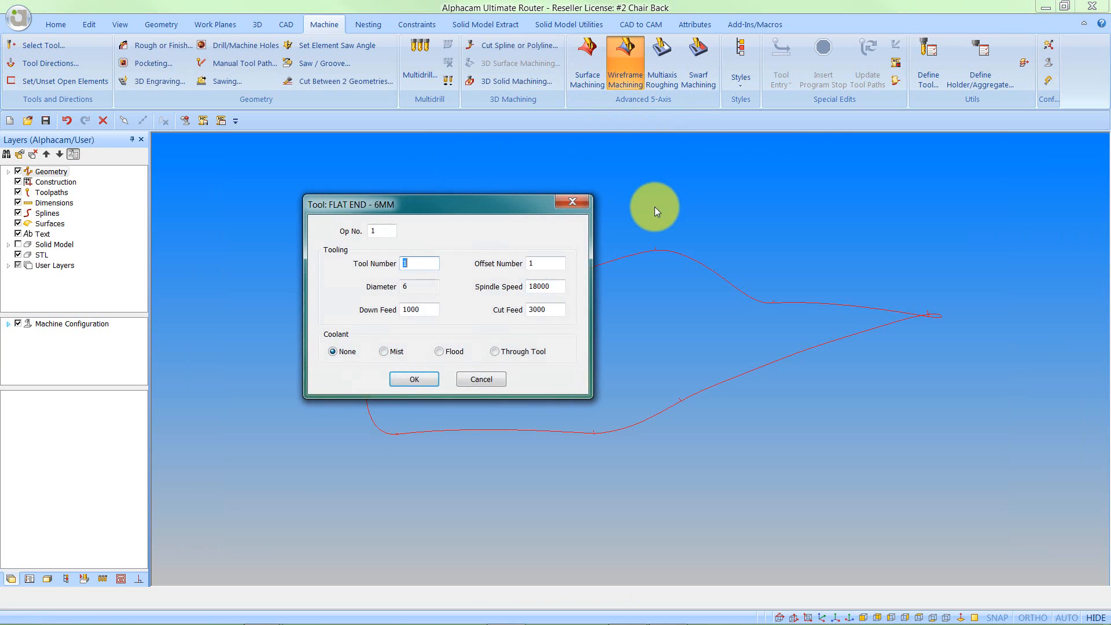
left_click(411, 379)
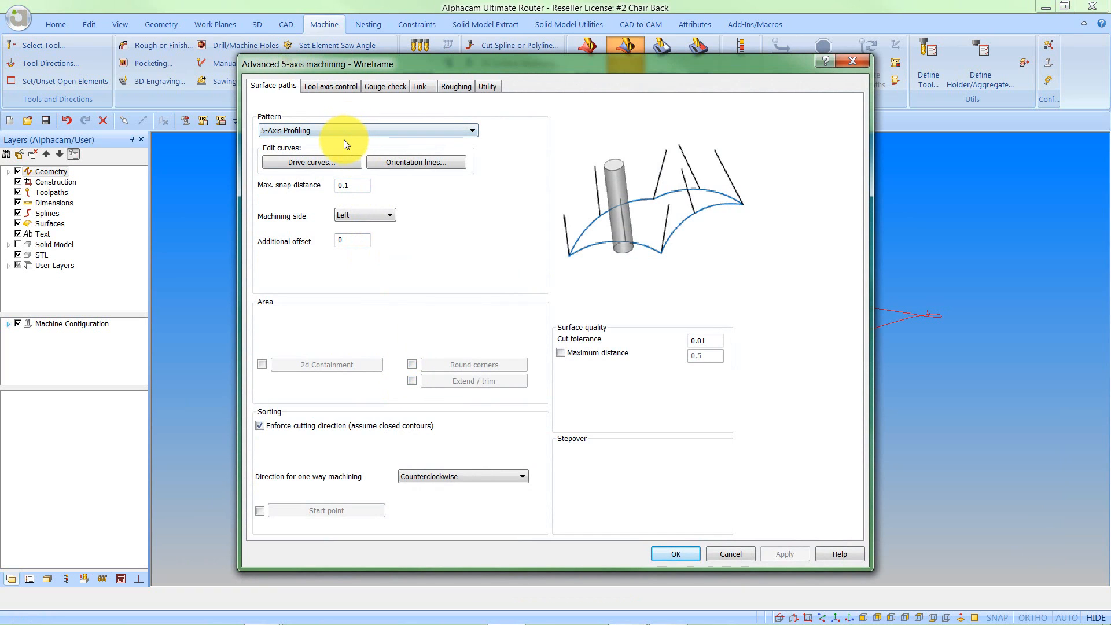
left_click(340, 162)
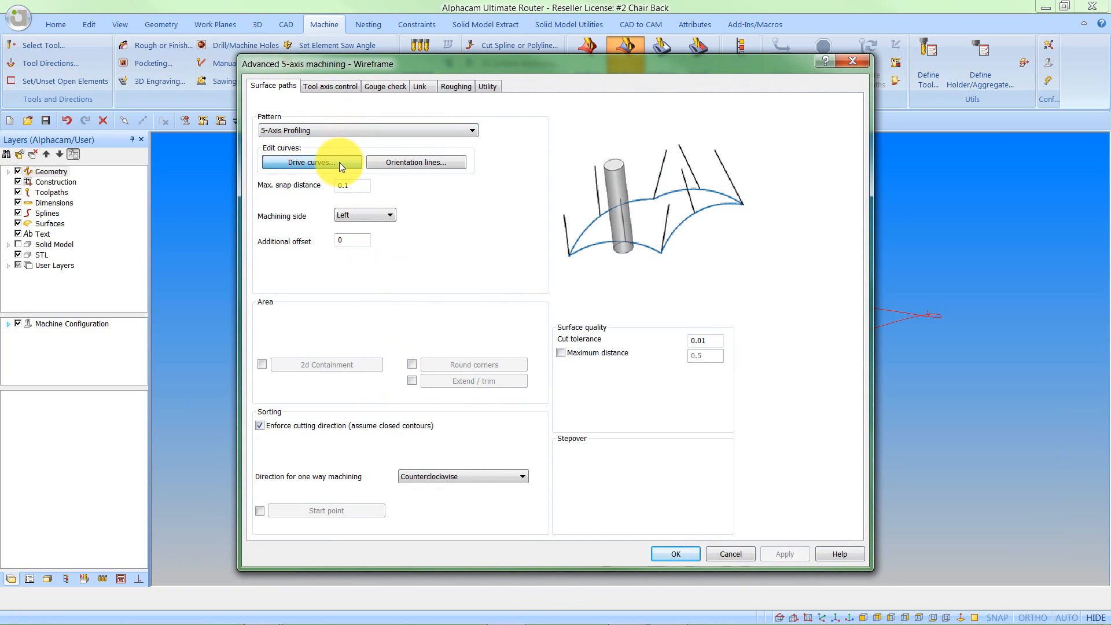
left_click(636, 422)
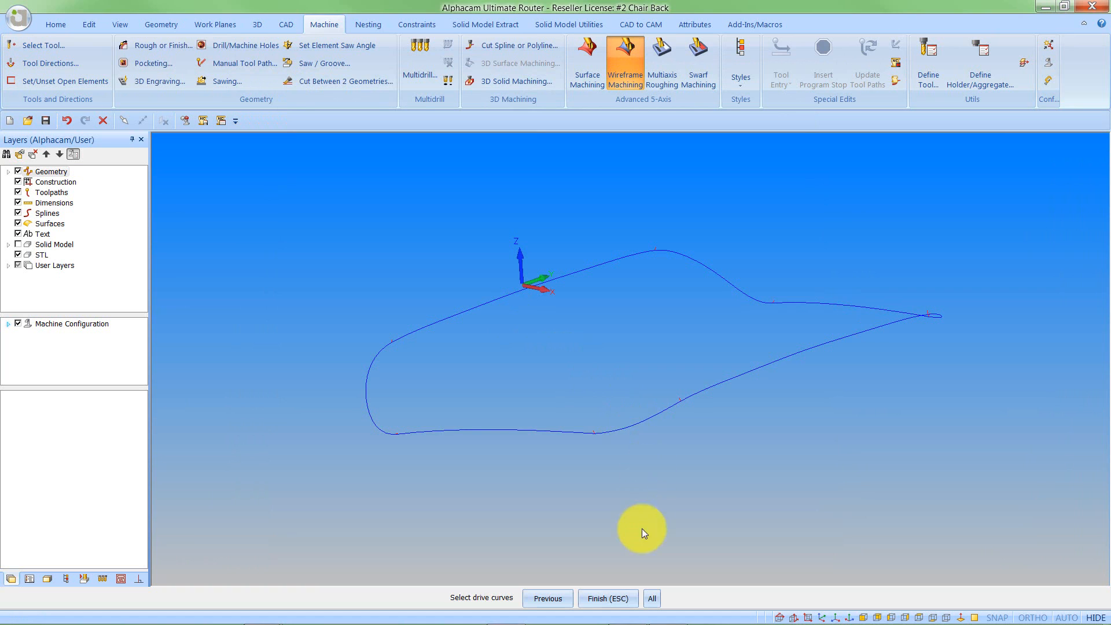
left_click(620, 598)
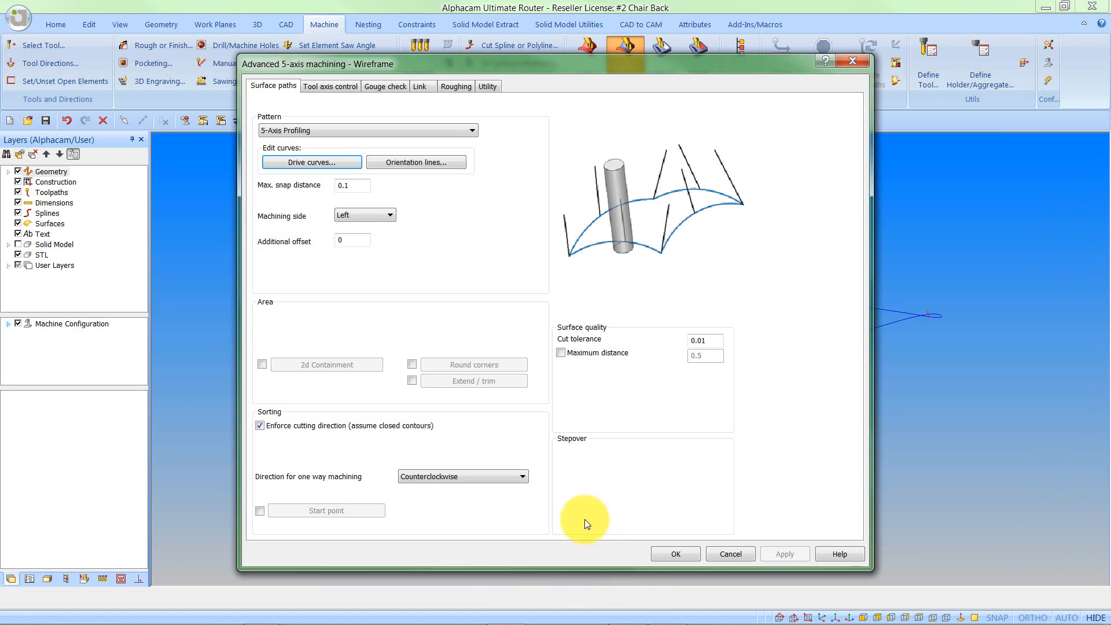
Assign all the short connecting lines along the chair back profile as the operation's orientation lines
left_click(422, 162)
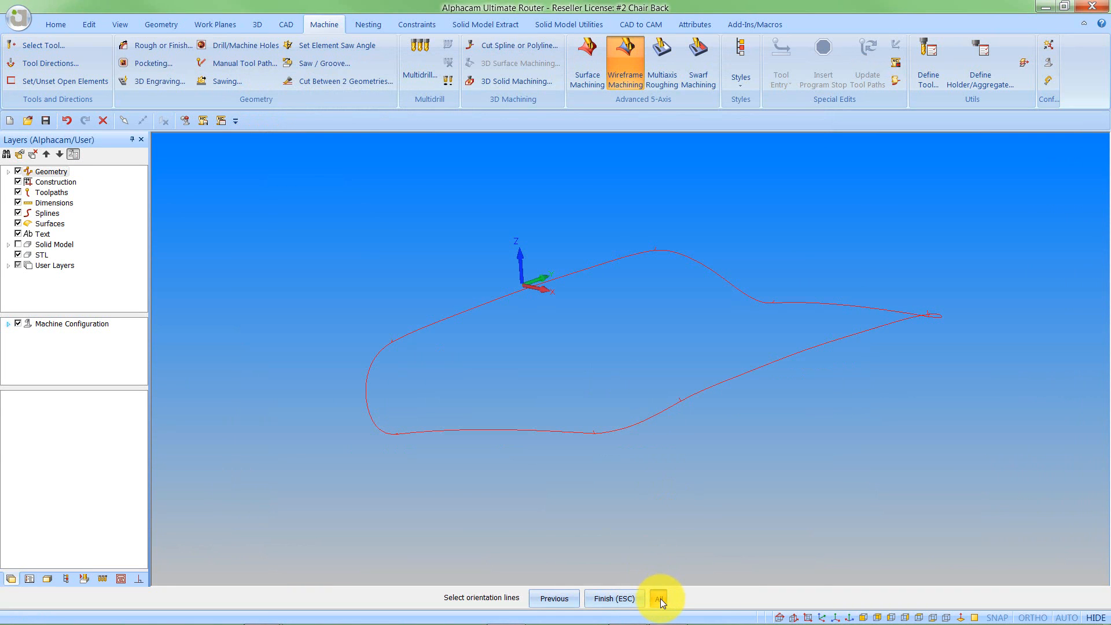
left_click(660, 599)
left_click(638, 424)
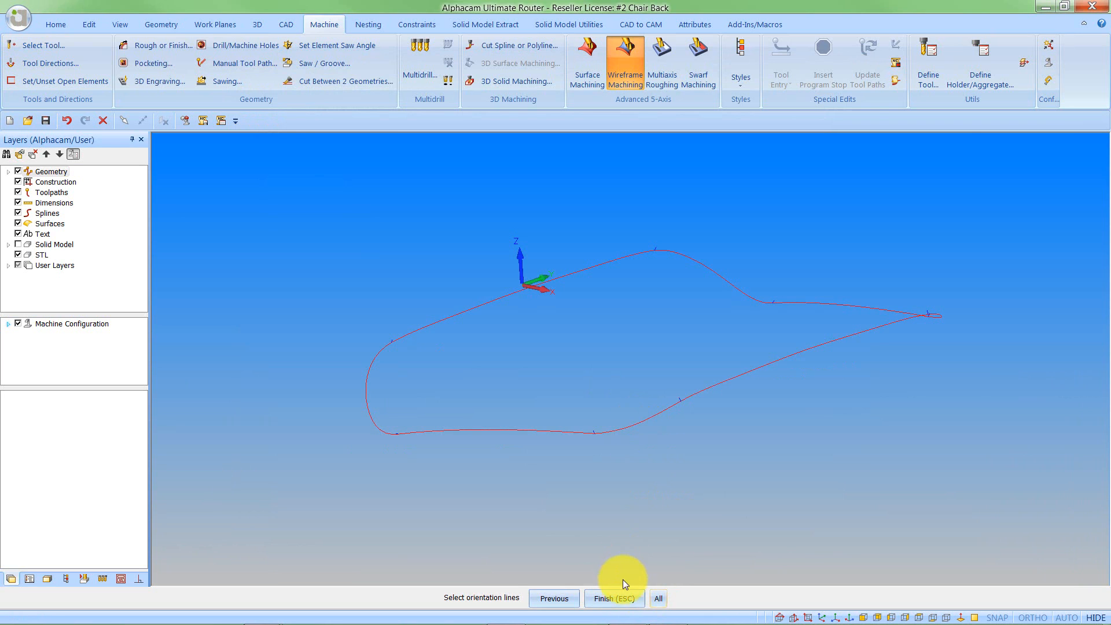
left_click(620, 600)
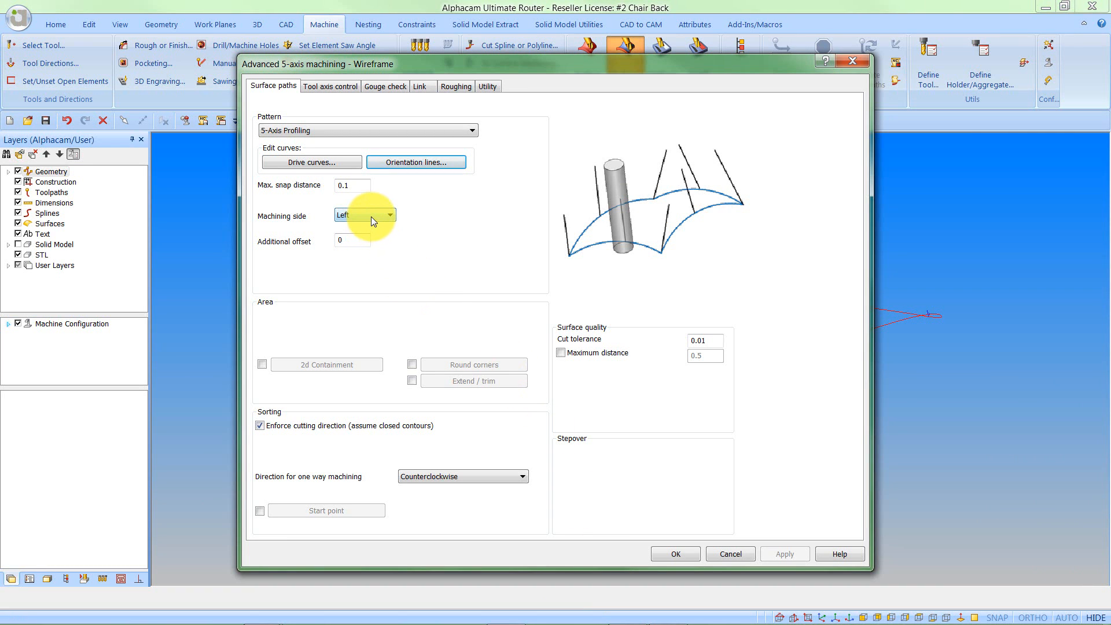
Set the one-way machining direction to Clockwise and enable a start point at X 0, Y 0, Z 0
left_click(453, 477)
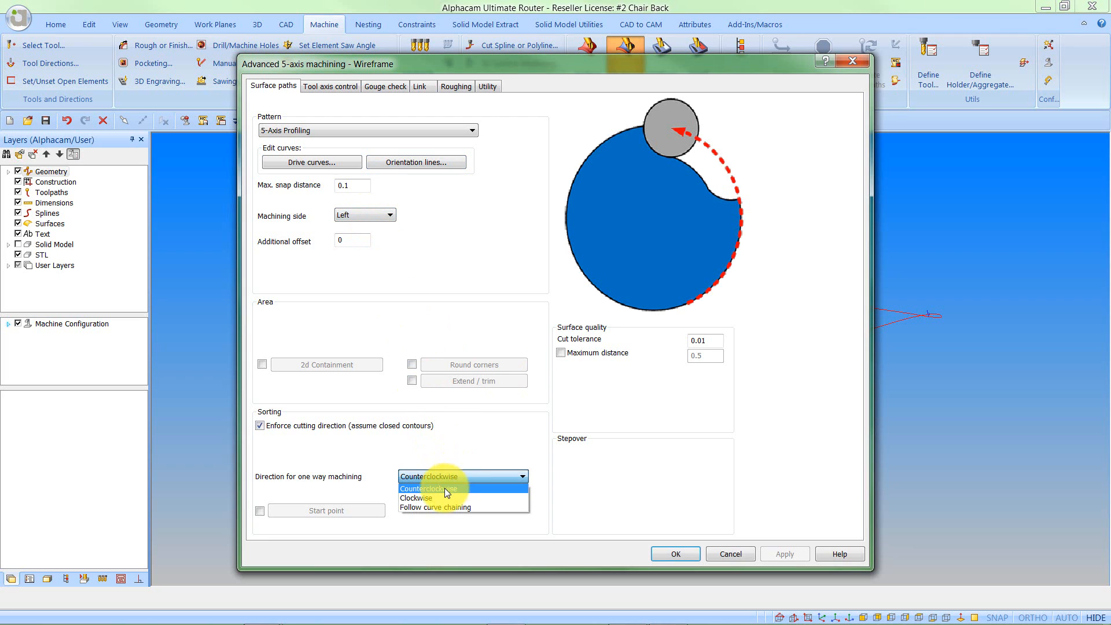
left_click(443, 497)
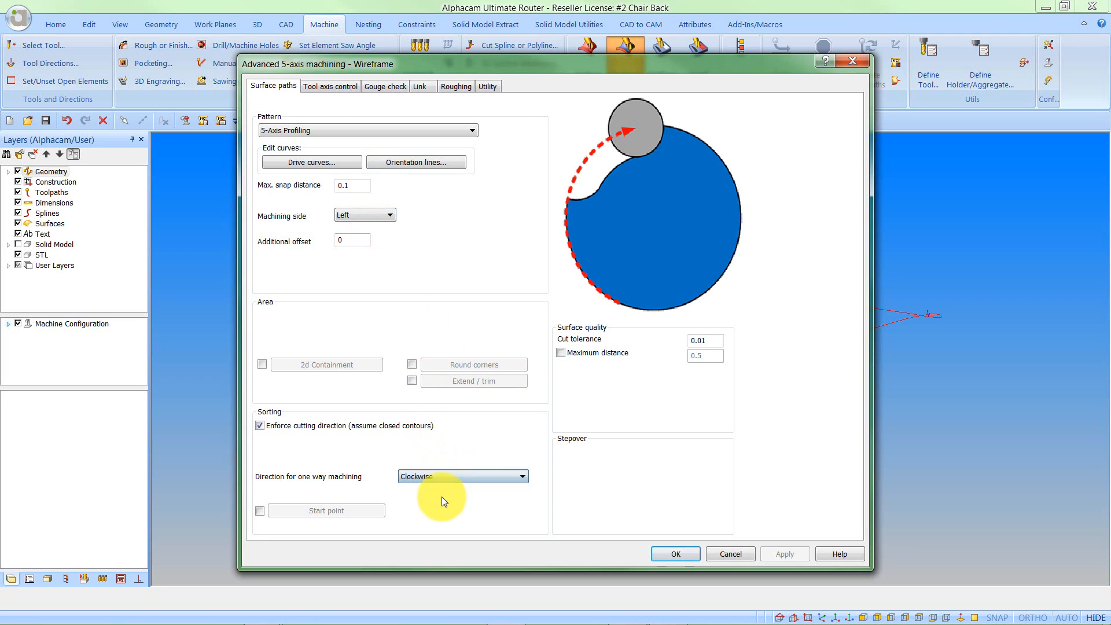
left_click(260, 511)
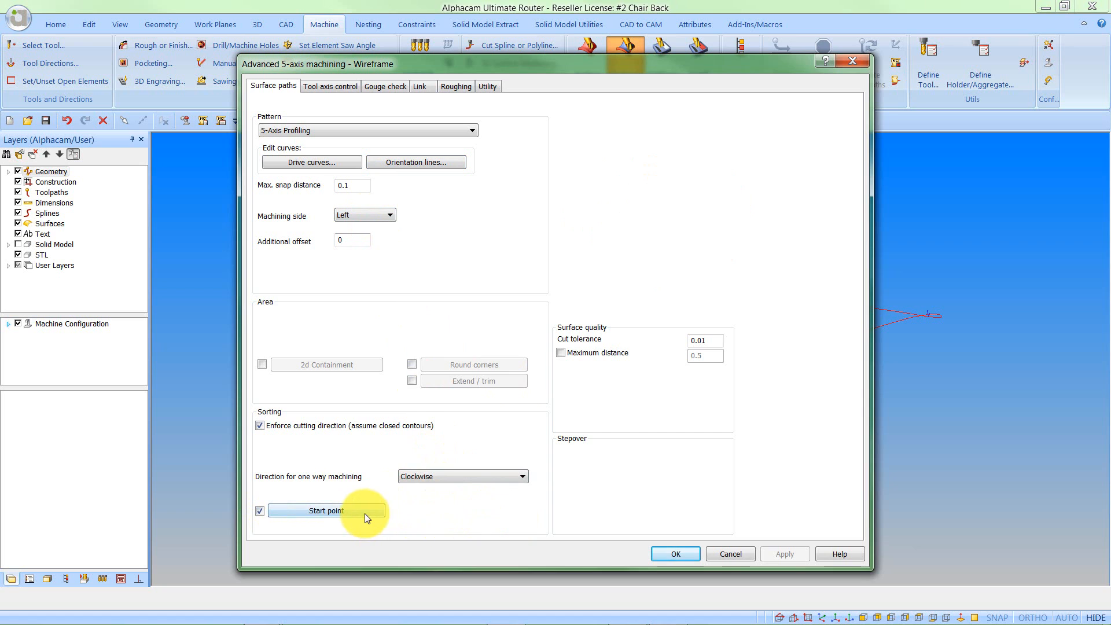
left_click(365, 511)
left_click(485, 224)
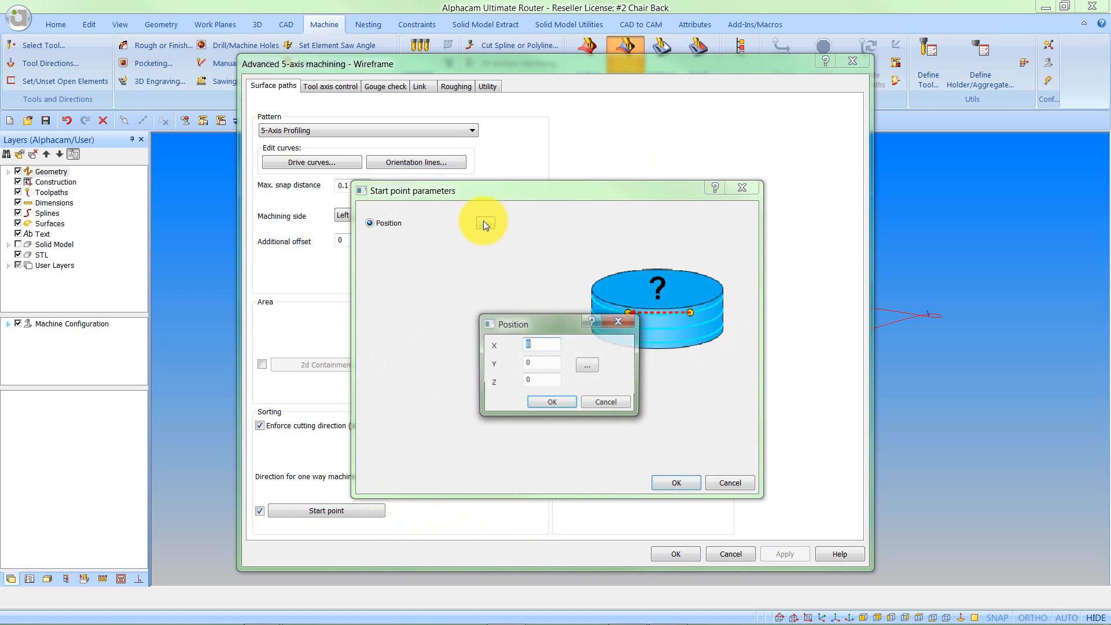
left_click(552, 405)
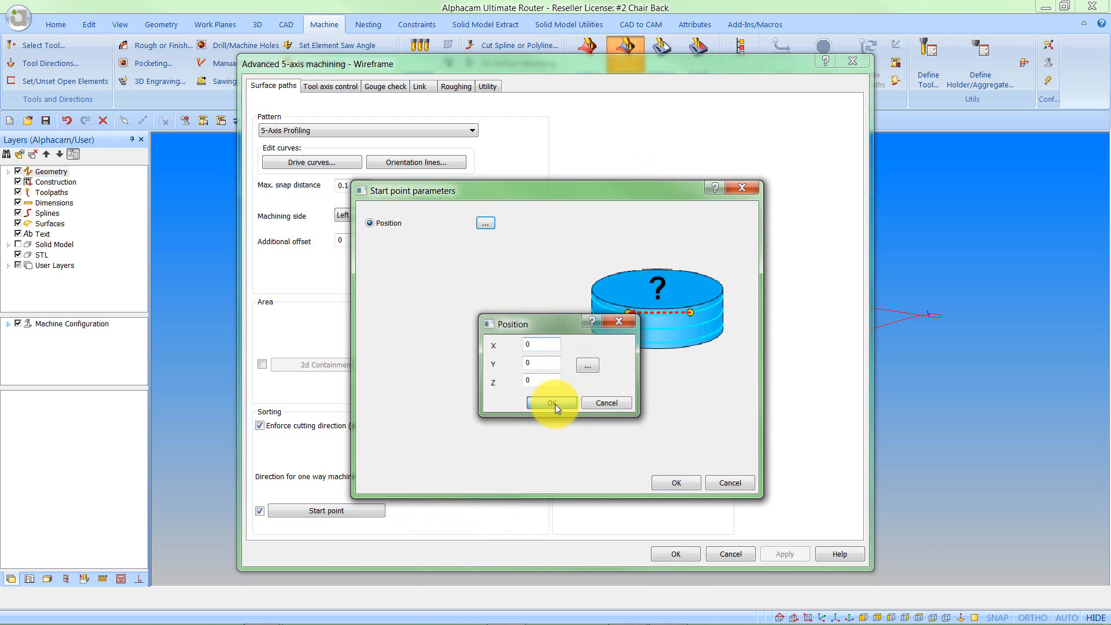
left_click(675, 483)
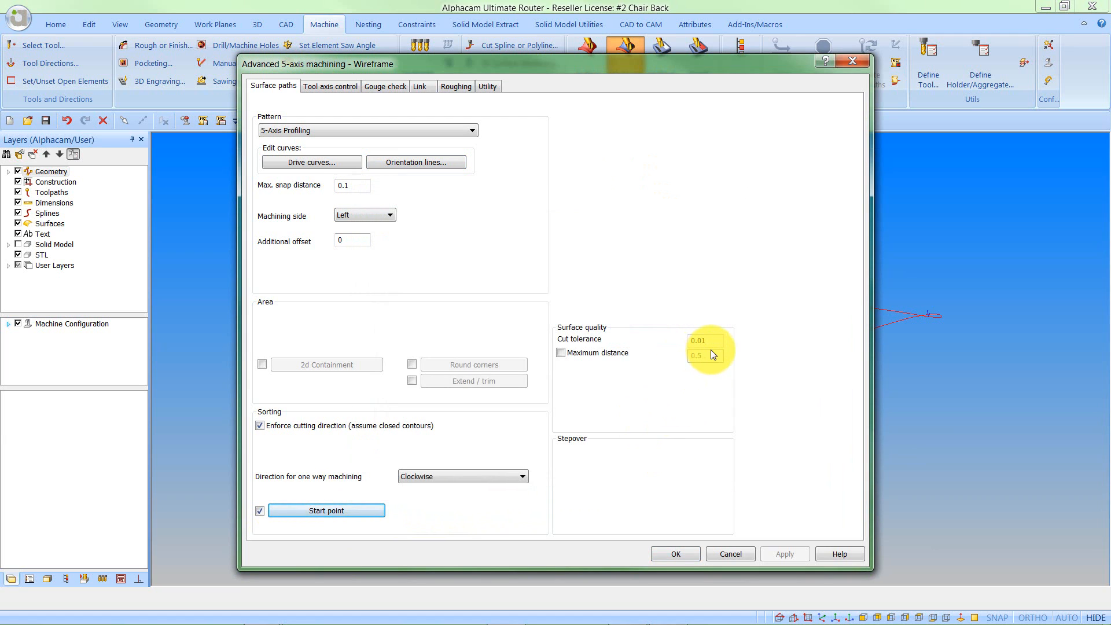
Set the tilt away from line to 0 and enable lead-in for the first entry and lead-out for the last exit
left_click(339, 88)
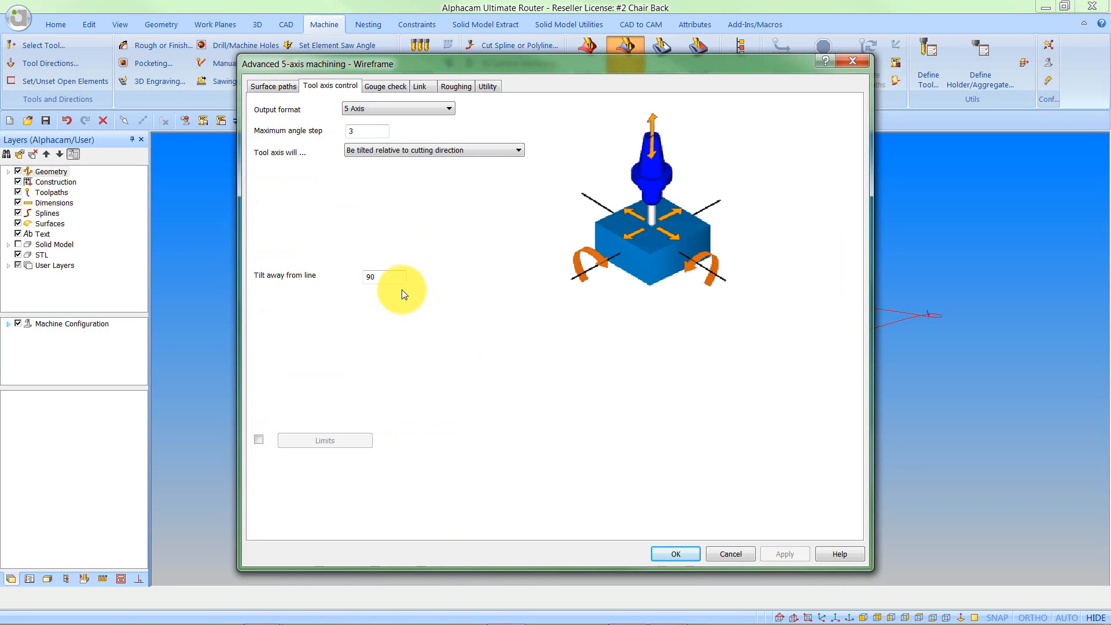
double_click(384, 276)
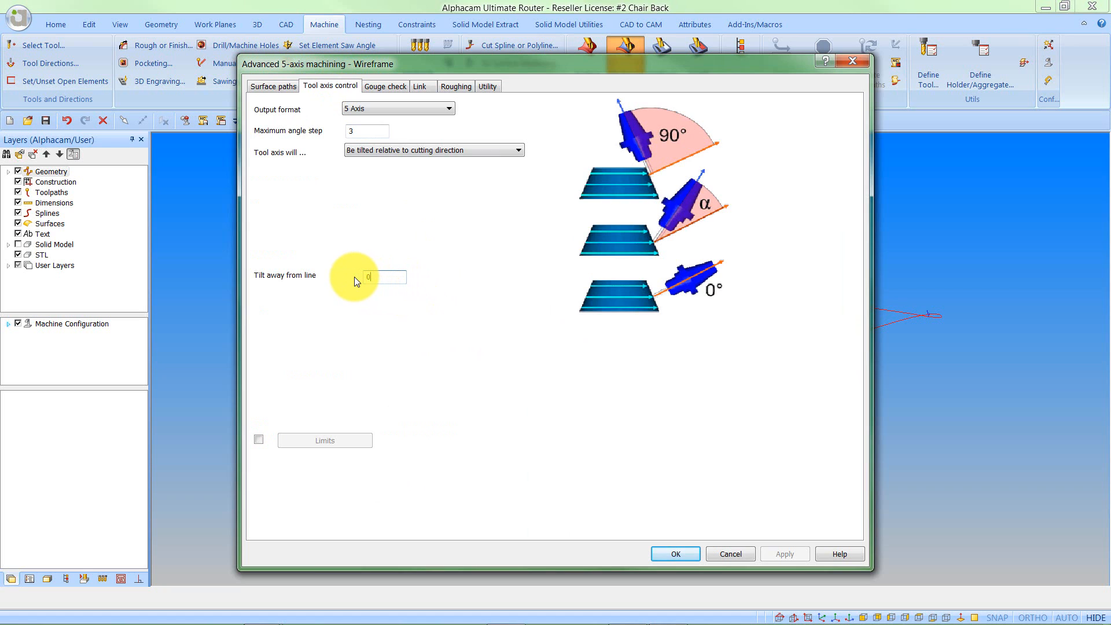
left_click(416, 88)
left_click(540, 113)
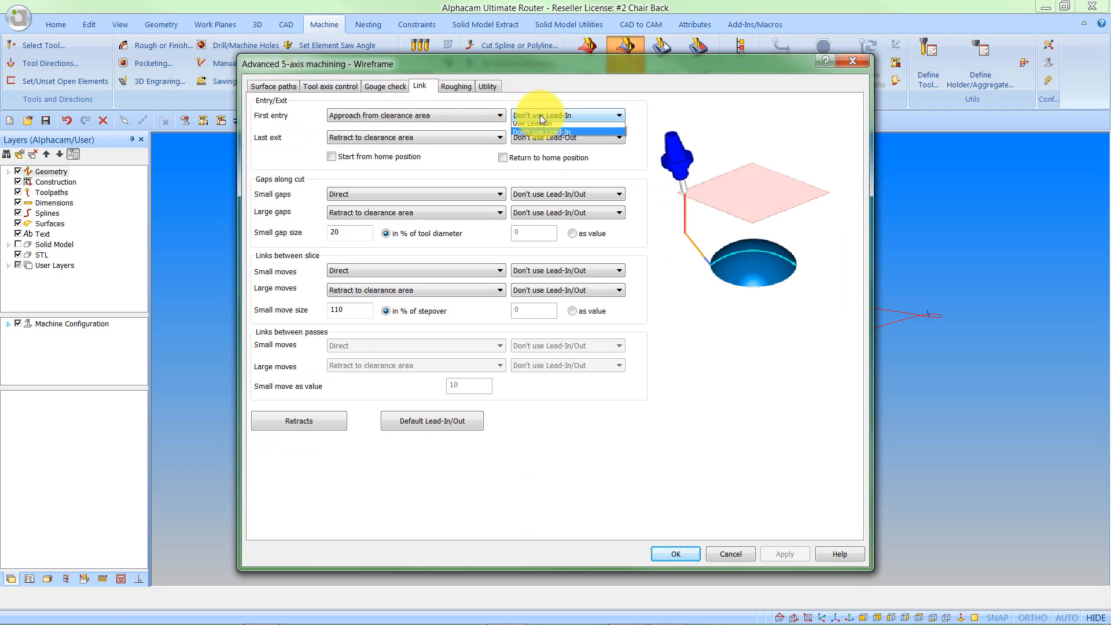
left_click(547, 126)
left_click(553, 137)
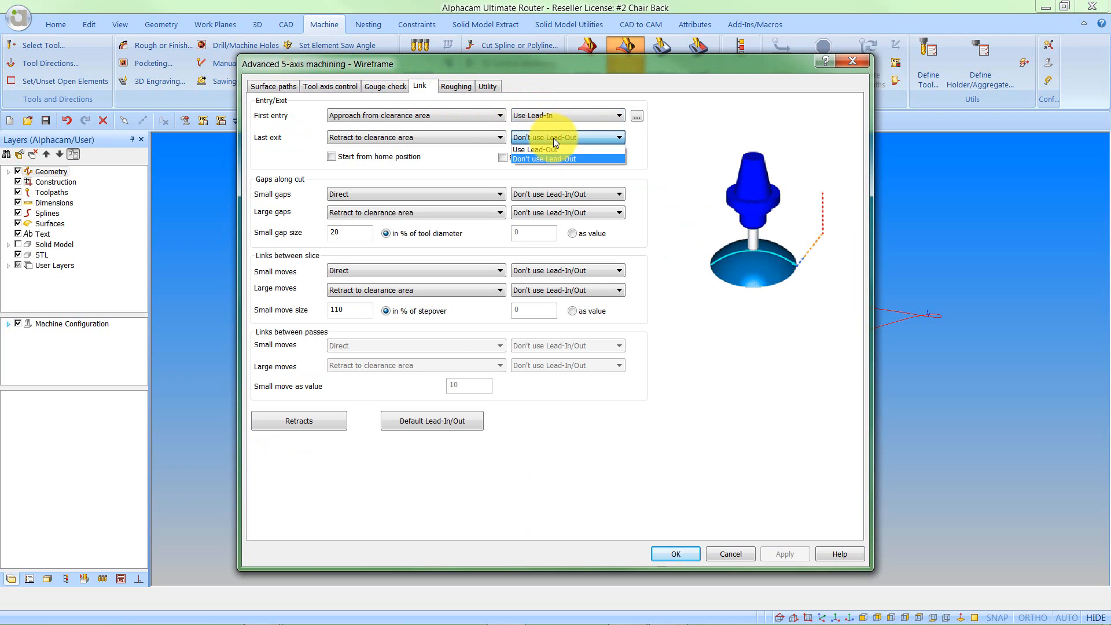
left_click(560, 150)
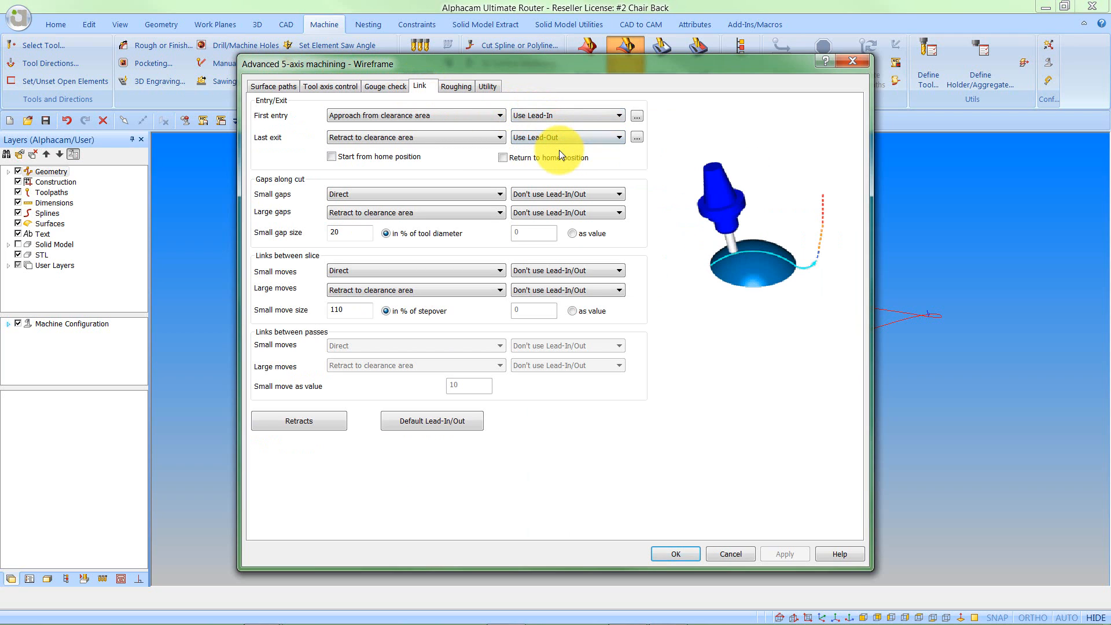
Set a constant axial shift of -3 for each contour and calculate the 5-axis profiling toolpath
left_click(490, 88)
double_click(469, 293)
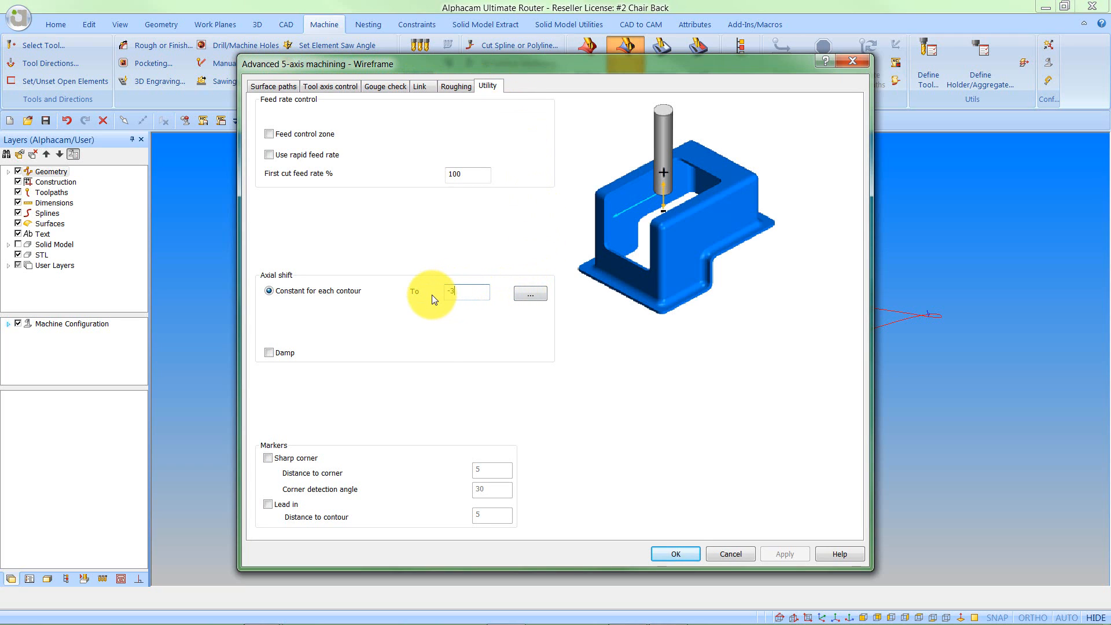
type("-3")
left_click(670, 552)
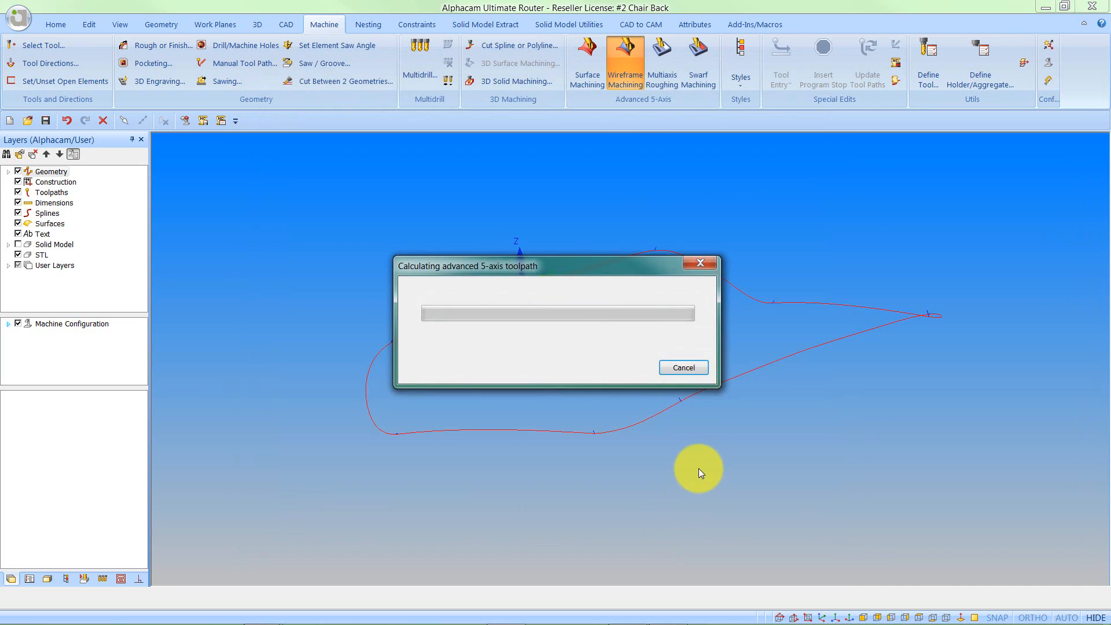
Show the solid model again and inspect the new toolpath around the chair back's edge
middle_click_drag(668, 410, 635, 430)
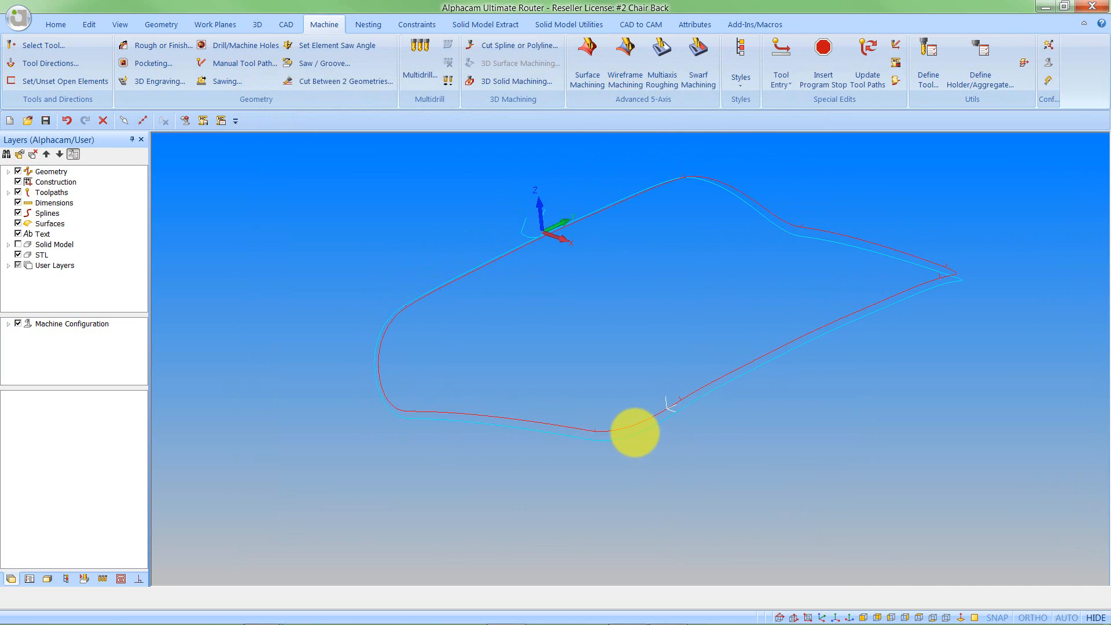
left_click(18, 245)
middle_click_drag(620, 392, 658, 434)
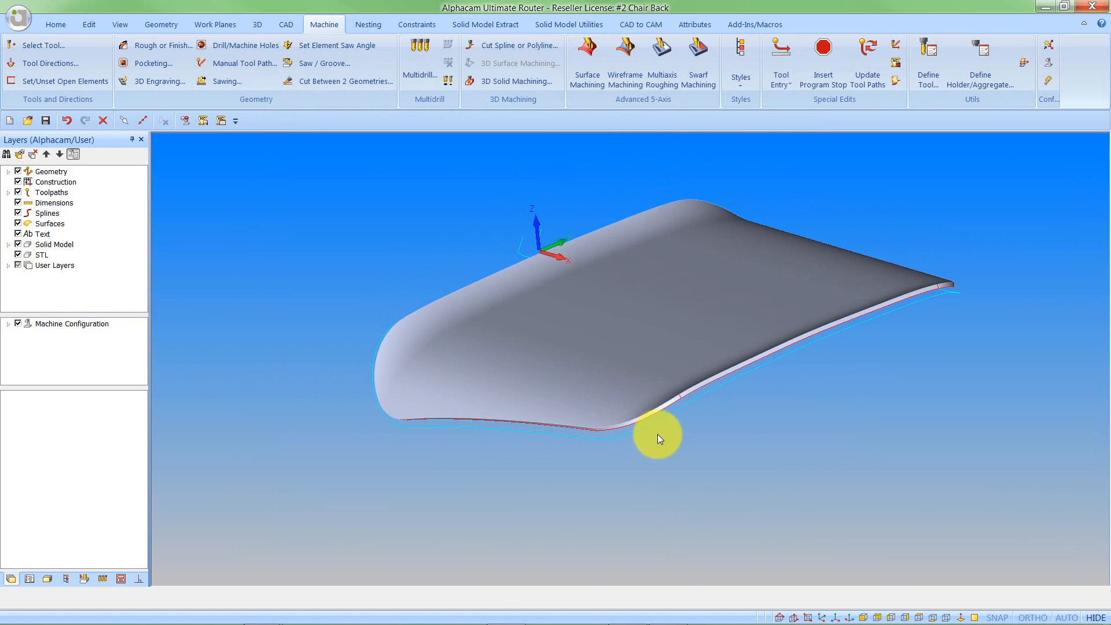
Simulate the 5-axis profiling toolpath around the chair back, speeding up playback and checking the head's movement from further out
right_click(665, 446)
mouse_move(722, 454)
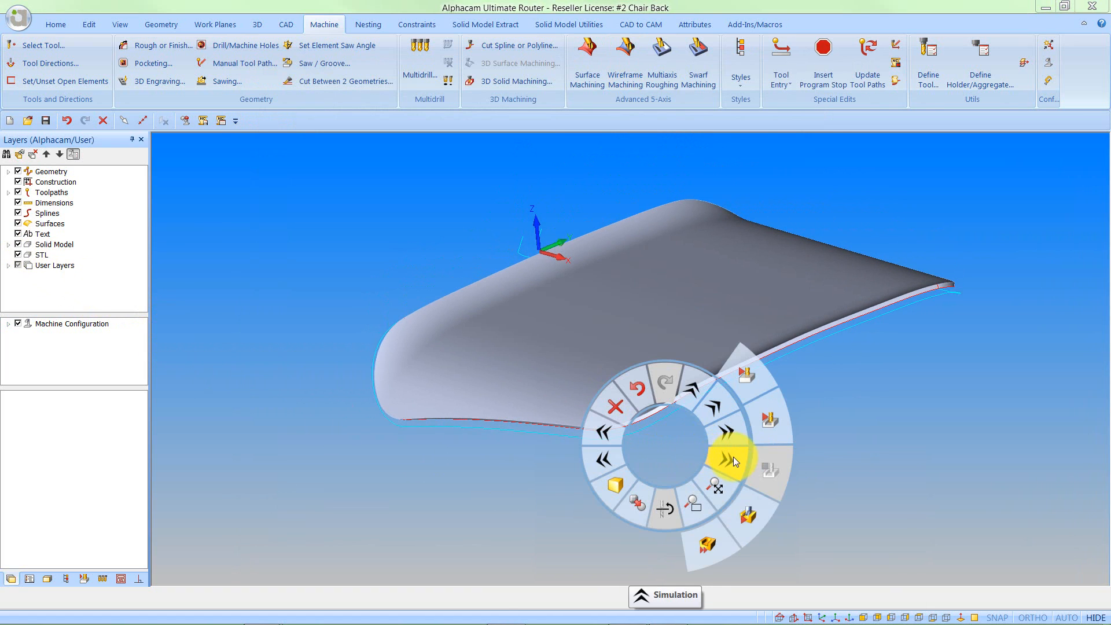
left_click(736, 377)
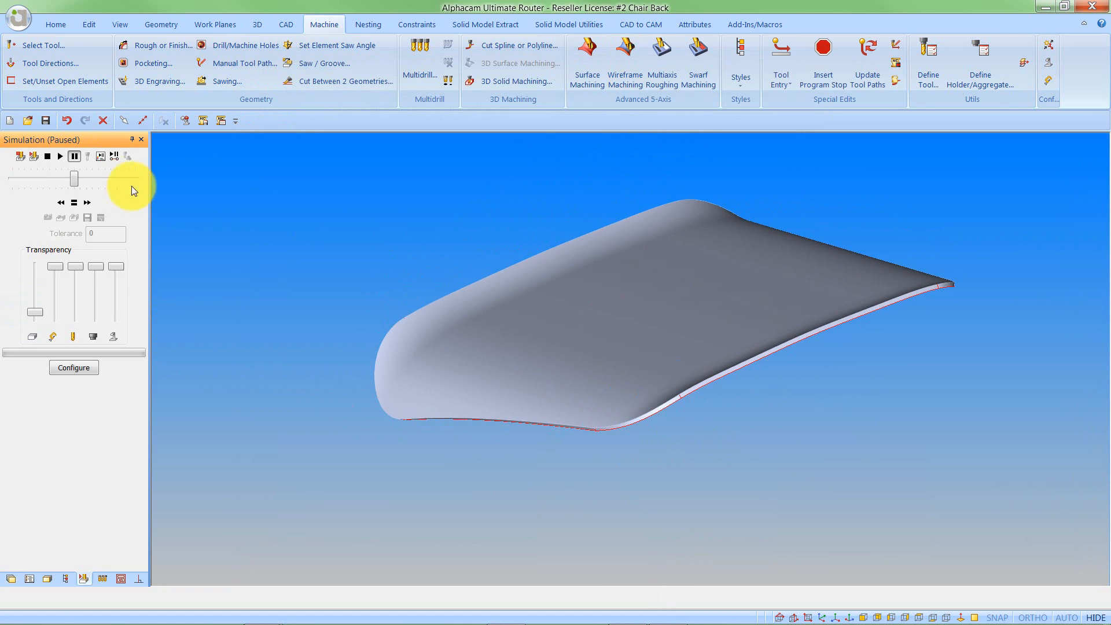
left_click(61, 157)
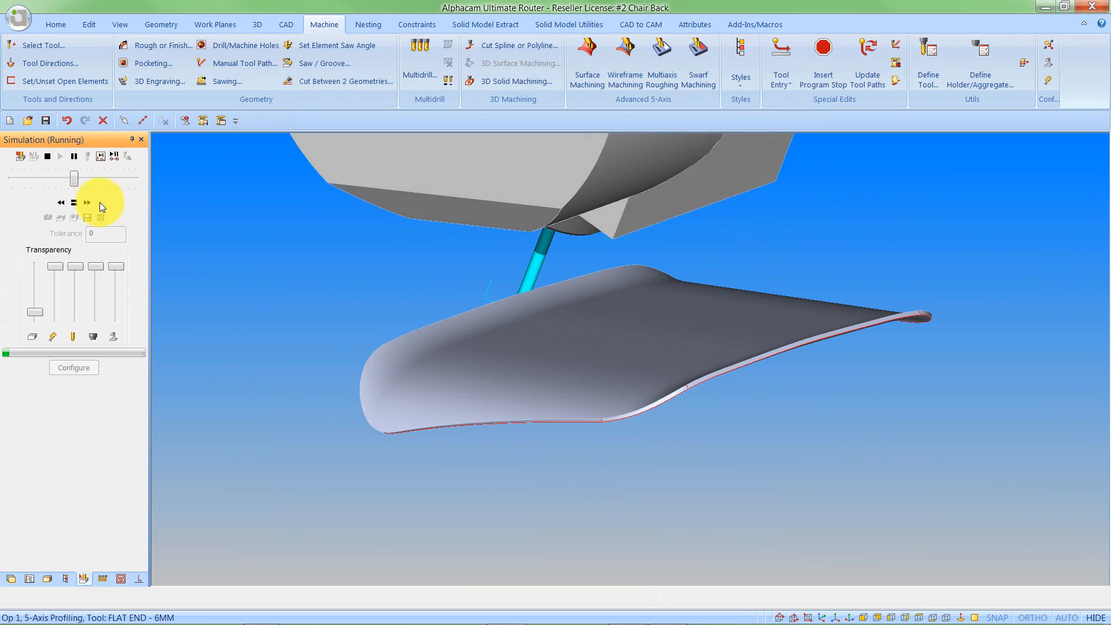
left_click(88, 202)
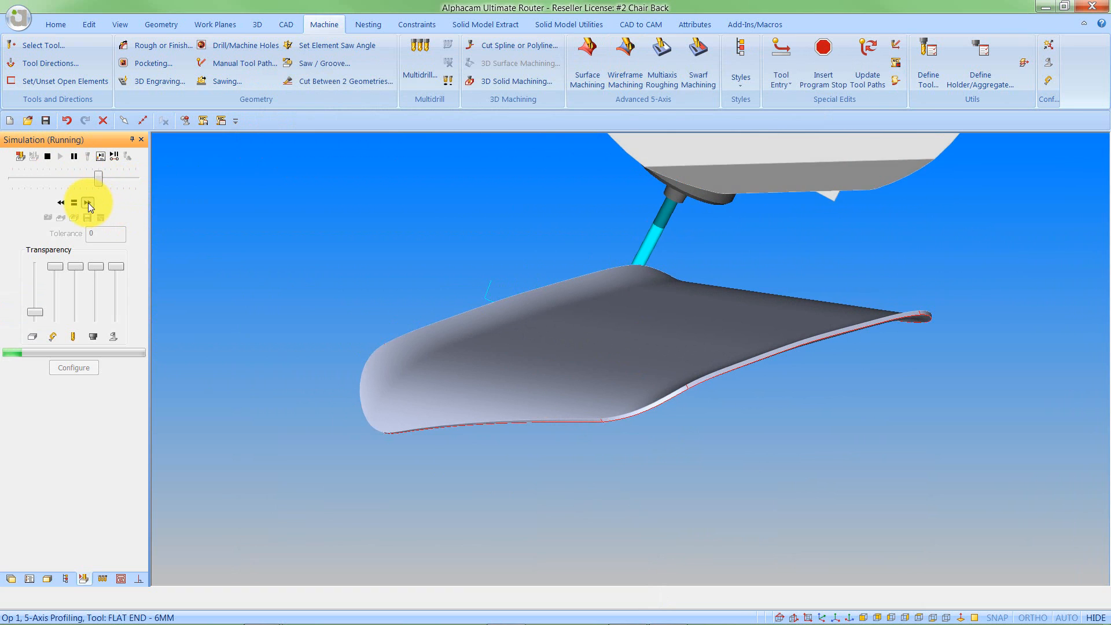
scroll(453, 382, "down", 5)
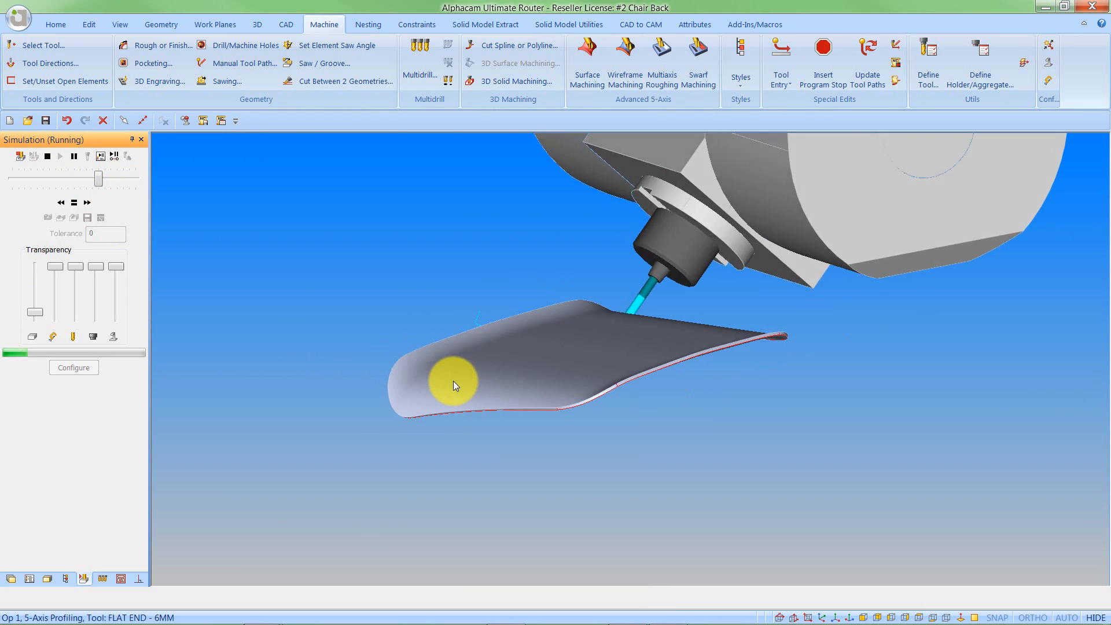
left_click(86, 203)
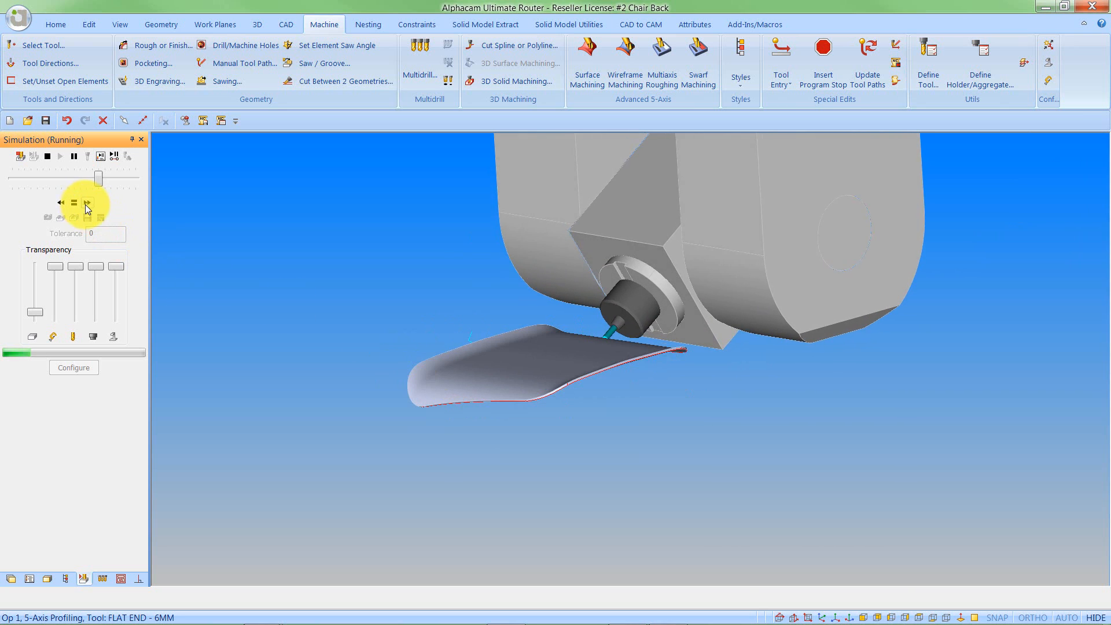
left_click(88, 204)
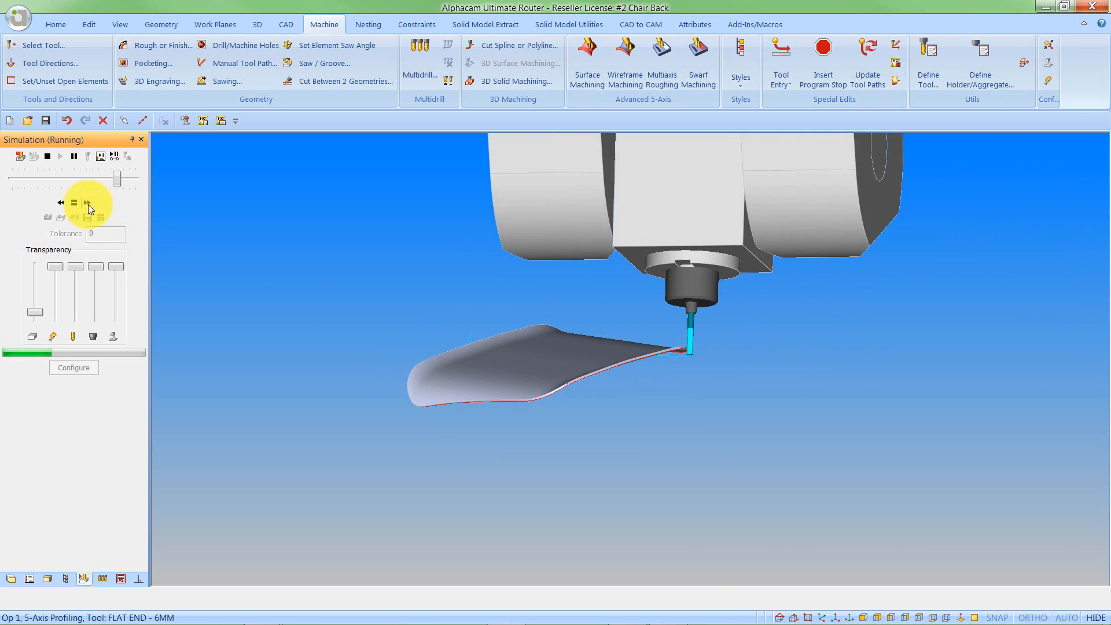
left_click(88, 203)
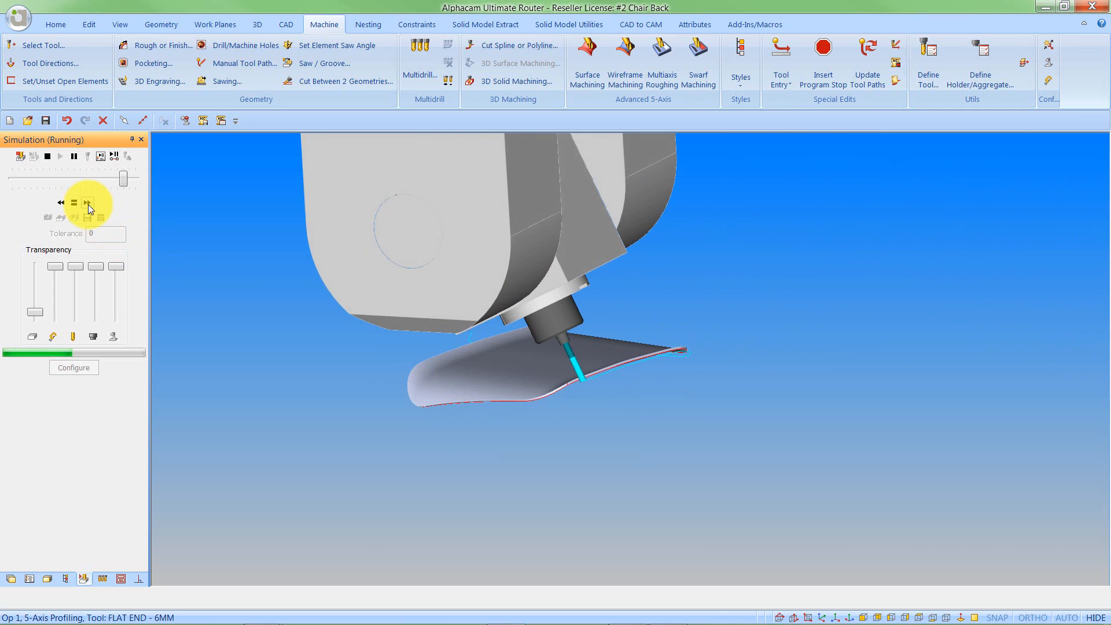
left_click(88, 203)
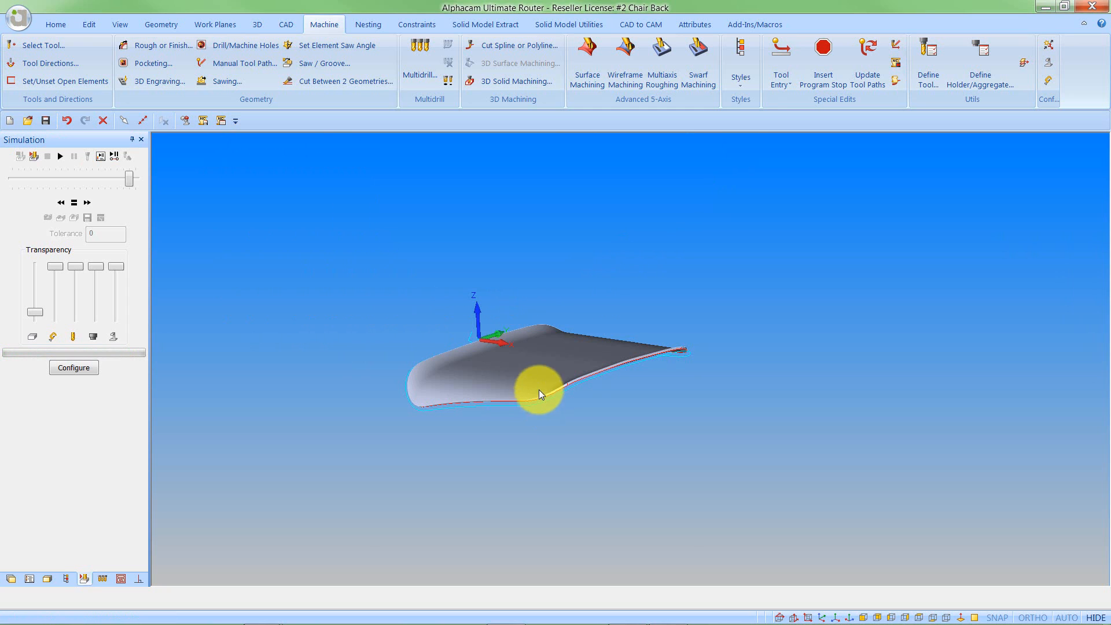
middle_click_drag(574, 405, 610, 461)
scroll(463, 294, "up", 3)
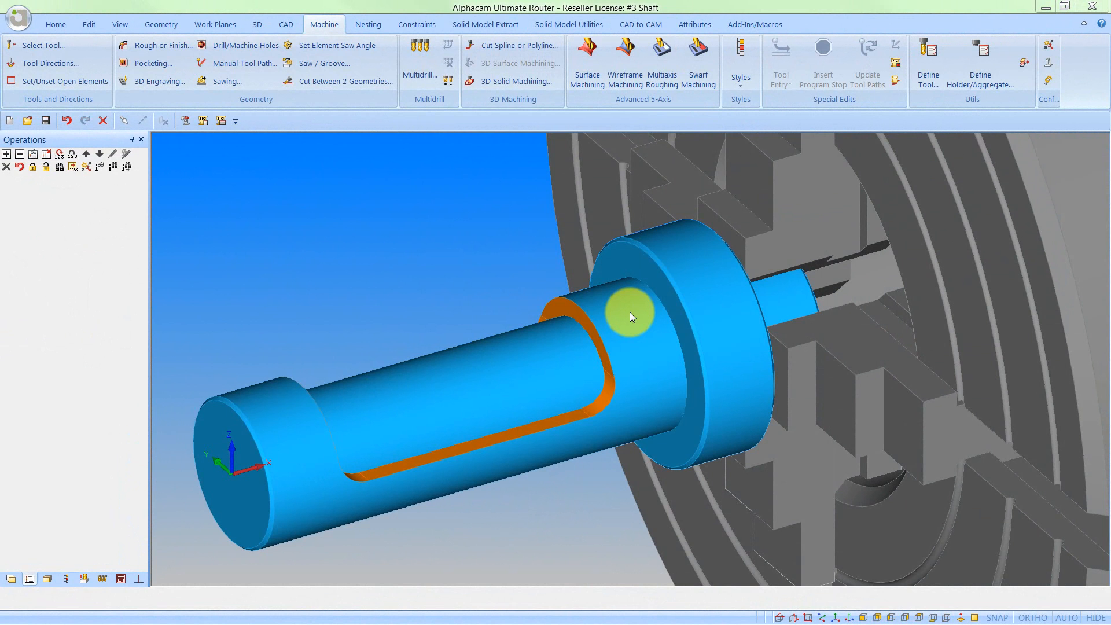
Examine the slot wrapped around the shaft and select the Flat End - 10mm tool from the Advanced 5-Axis Tools folder
middle_click_drag(586, 366, 731, 487)
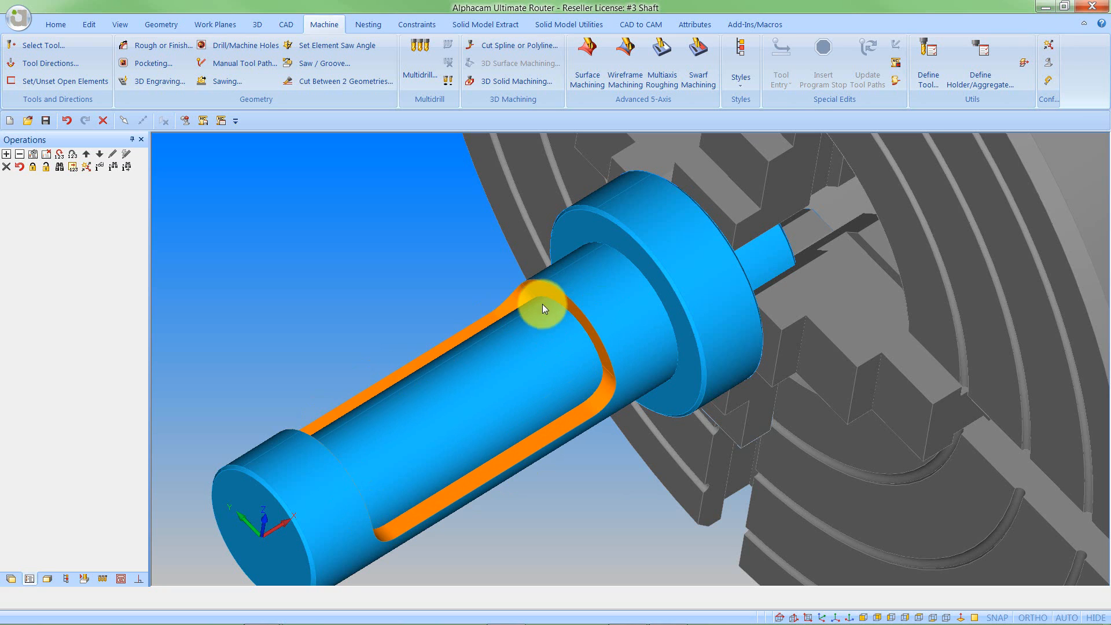
mouse_move(543, 304)
middle_mouse_down()
mouse_move(588, 322)
mouse_move(561, 273)
mouse_move(551, 287)
middle_mouse_up()
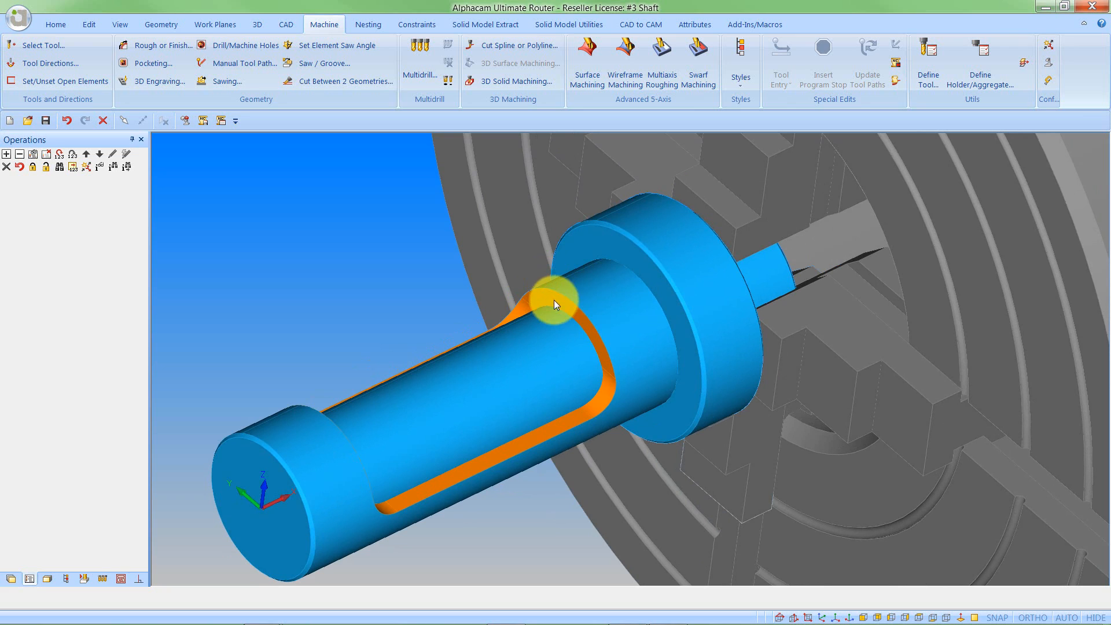
left_click(36, 46)
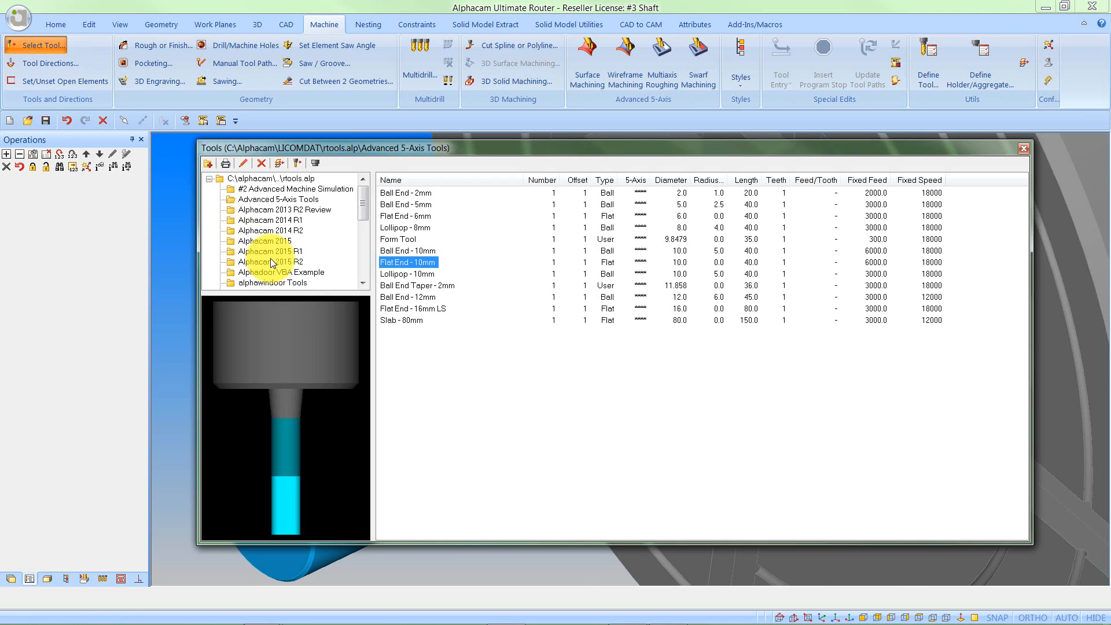
double_click(389, 262)
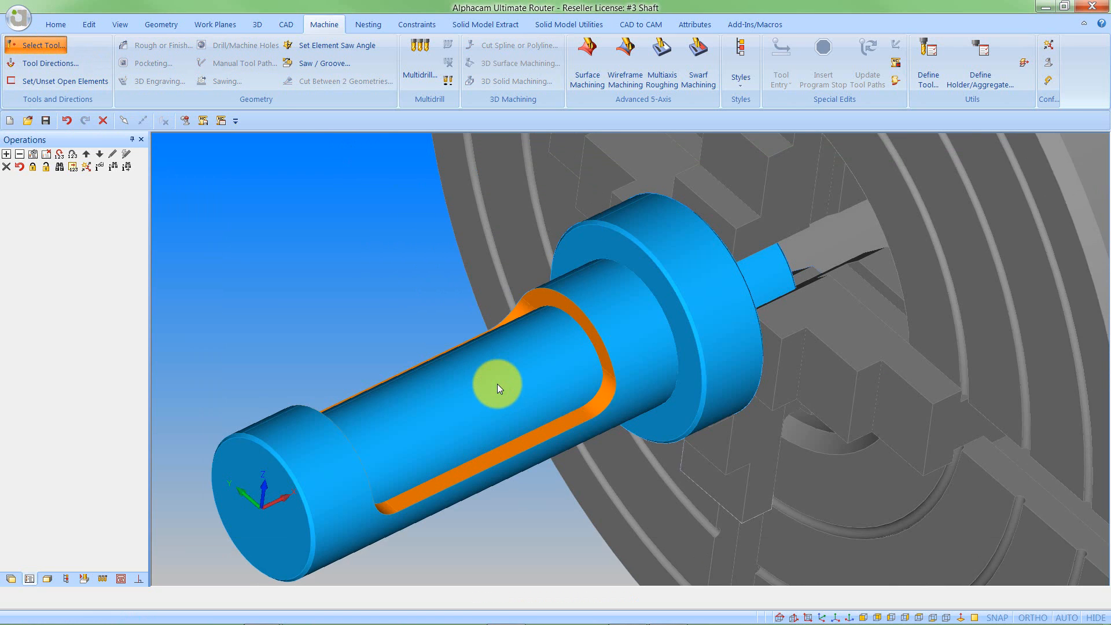
Start a Multiaxis Roughing operation with the 10 mm flat end tool, accepting its tool data
left_click(659, 83)
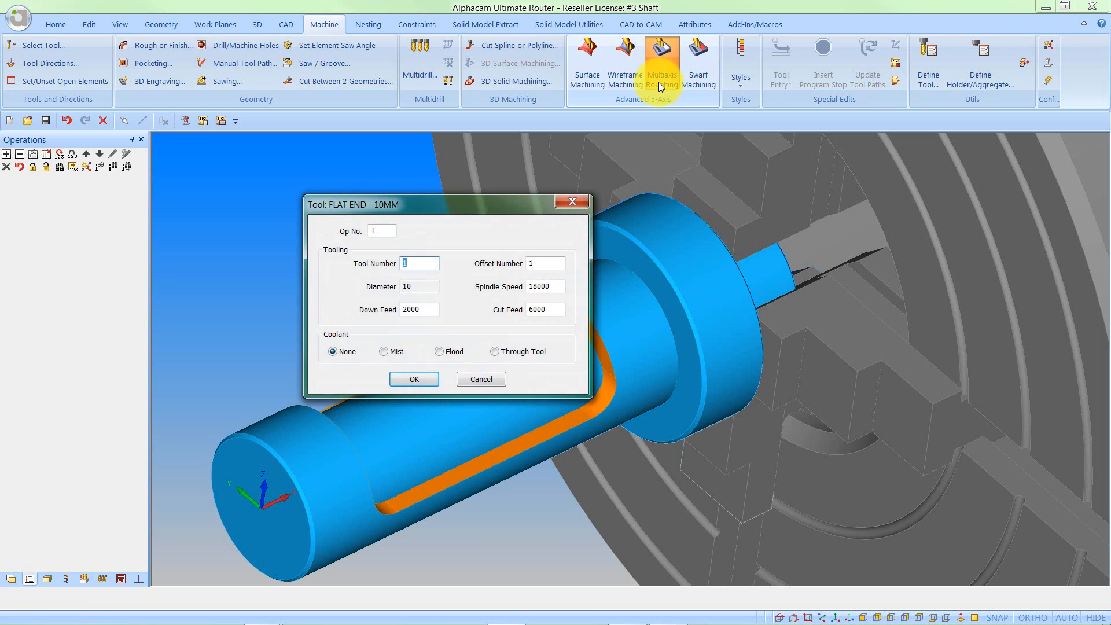
left_click(423, 381)
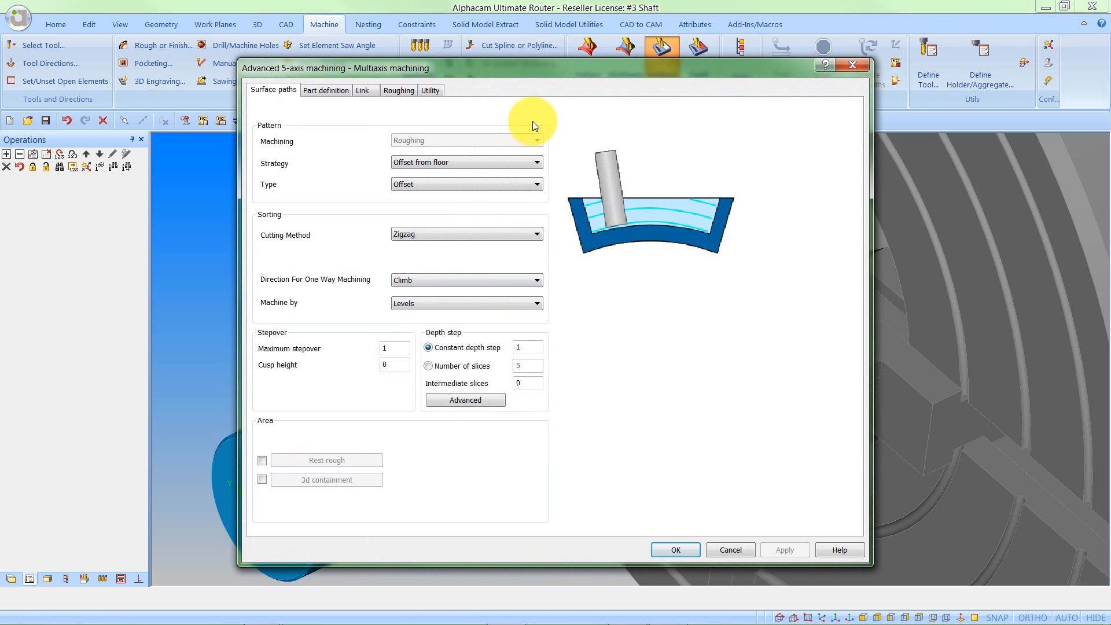
left_click_drag(520, 71, 564, 58)
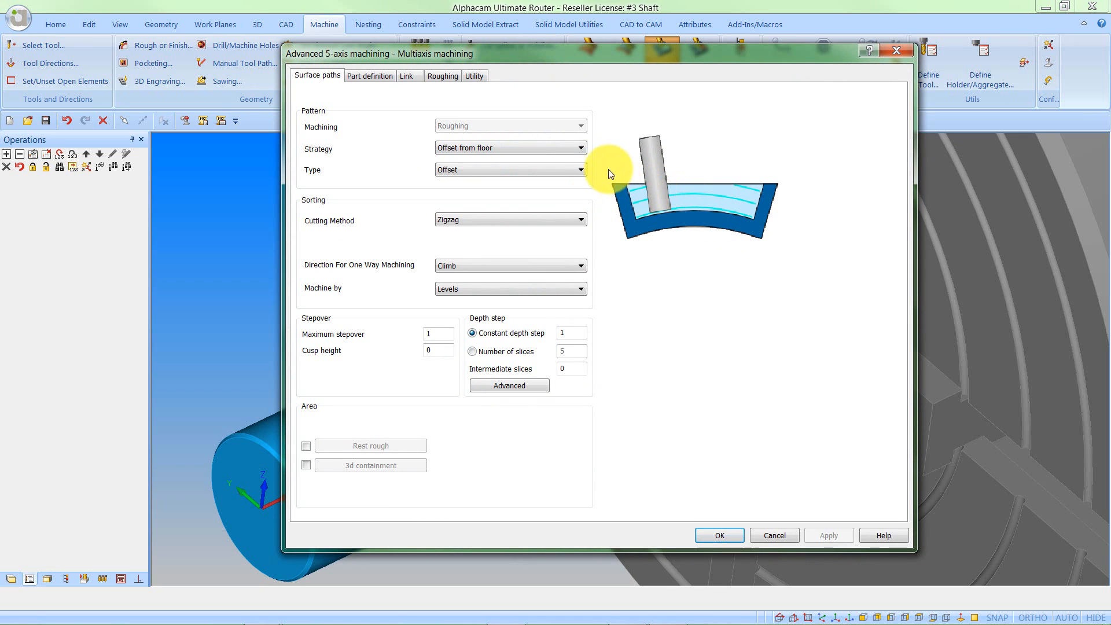
Compare the Offset from ceiling and Morph between ceiling and floor strategies, ending back on Offset from floor
left_click(583, 145)
left_click(511, 167)
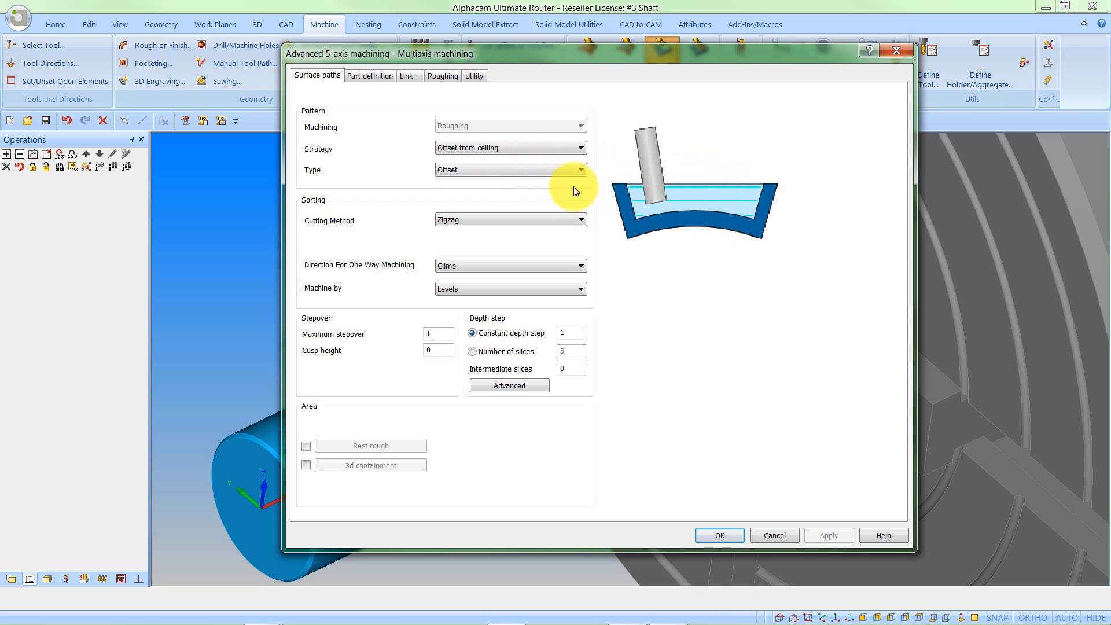
left_click(580, 169)
left_click(580, 169)
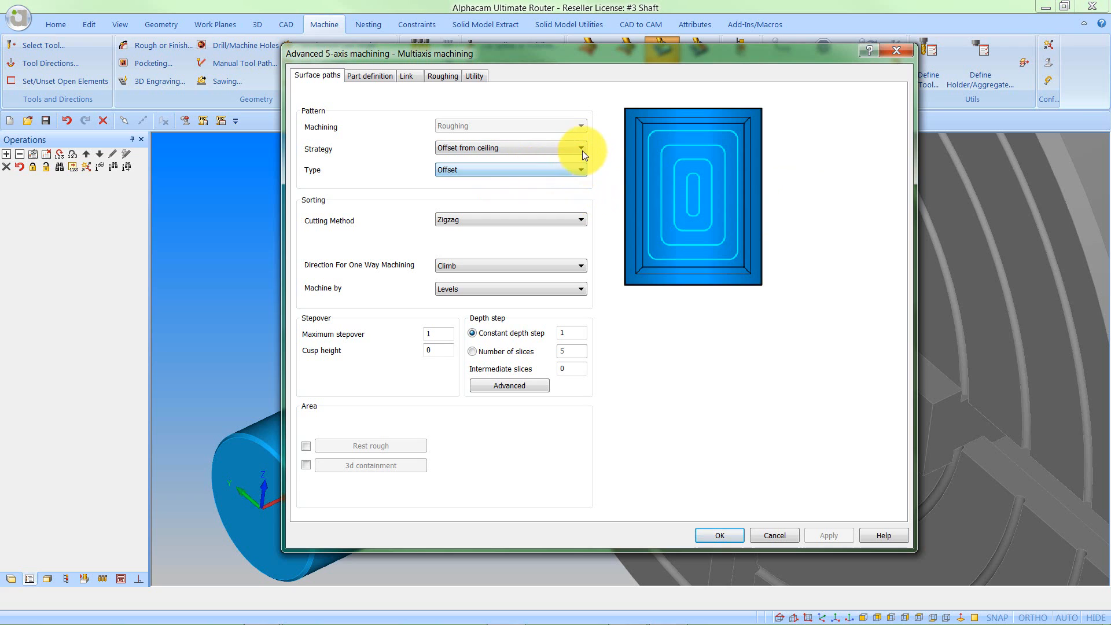
left_click(581, 149)
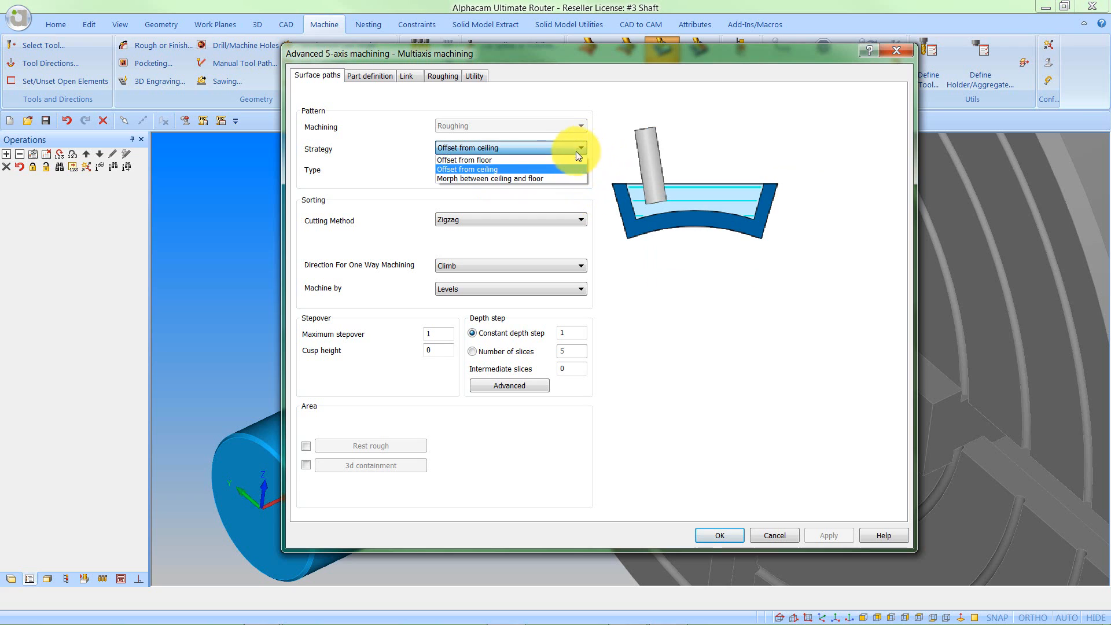
left_click(548, 178)
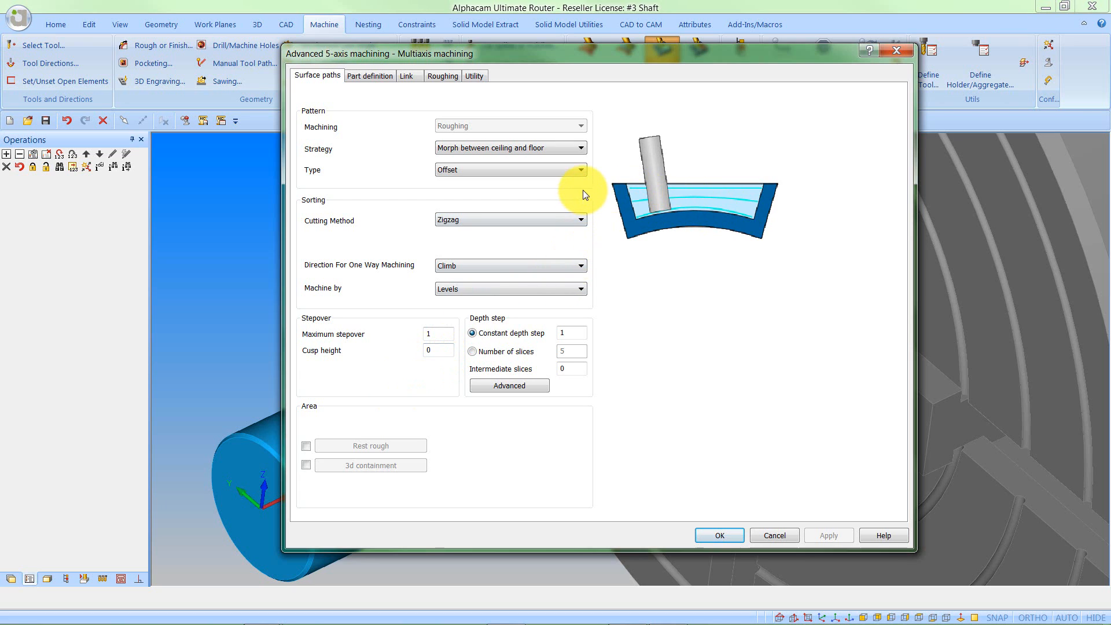
left_click(582, 149)
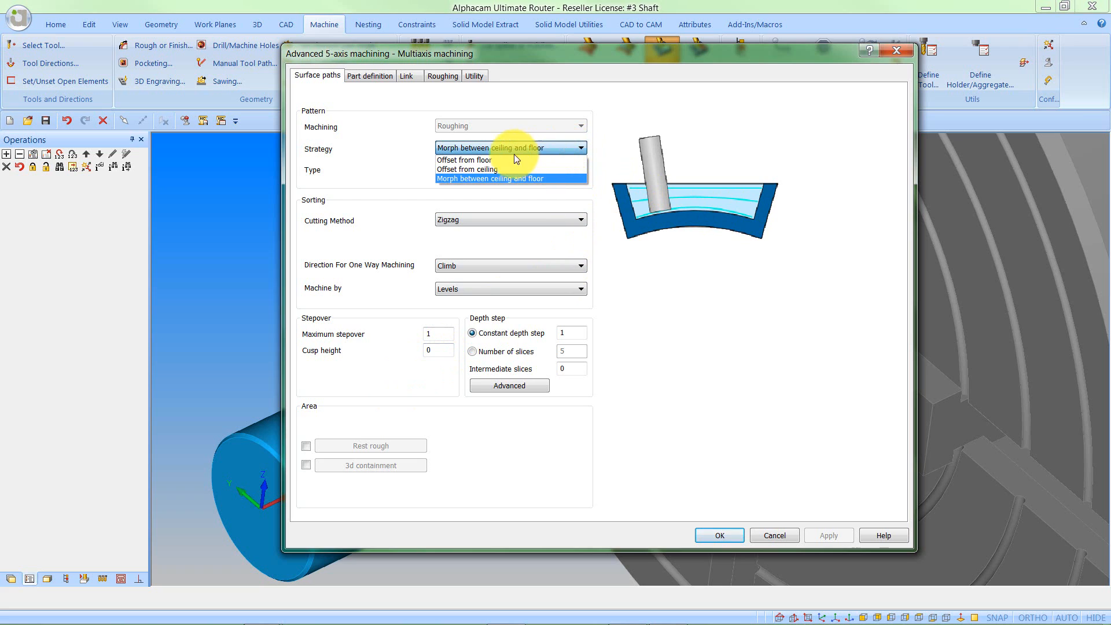
left_click(488, 160)
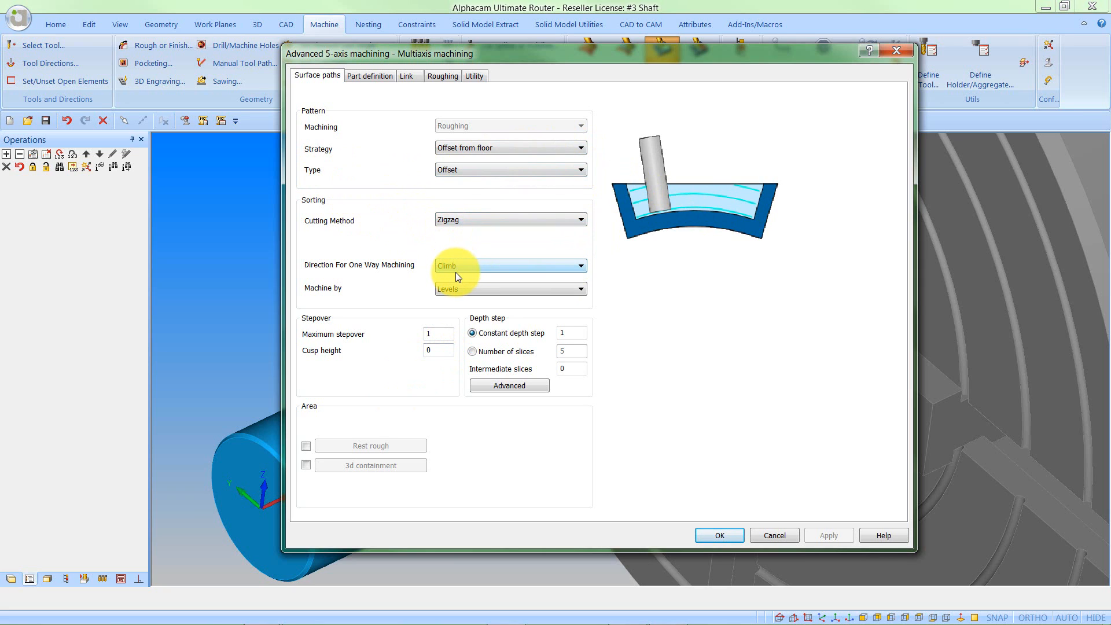
Set the maximum stepover to 5 and define the depth step by number of slices, with 2 slices
left_click(437, 332)
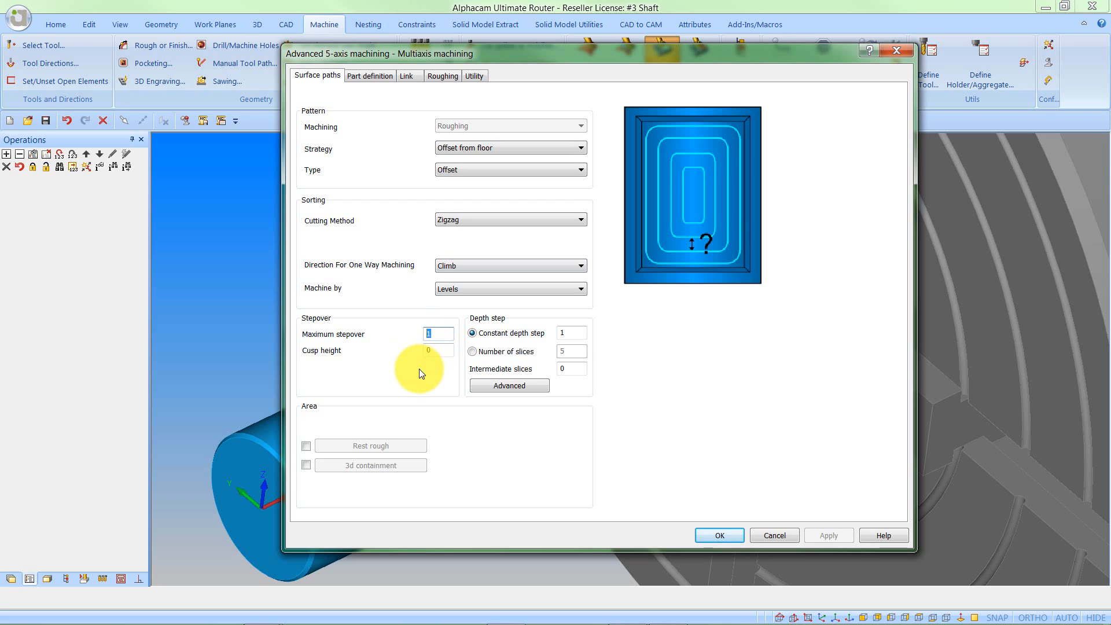
type("5")
left_click(472, 351)
left_click_drag(569, 351, 550, 352)
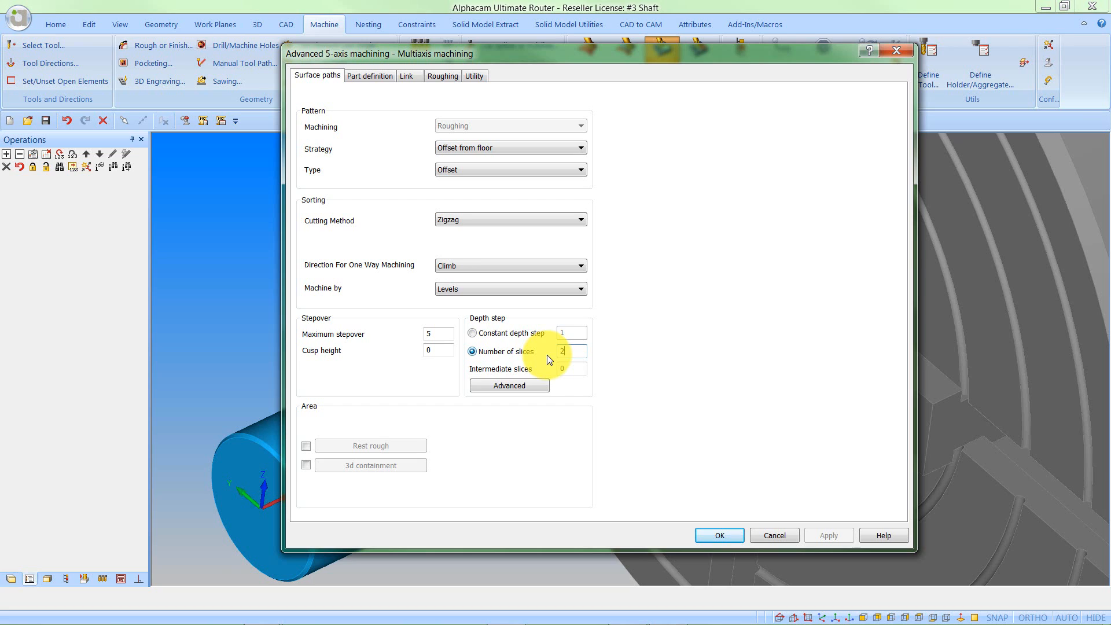
Define the floor surface of the part by picking the slot's curved bottom face on the shaft
left_click(369, 76)
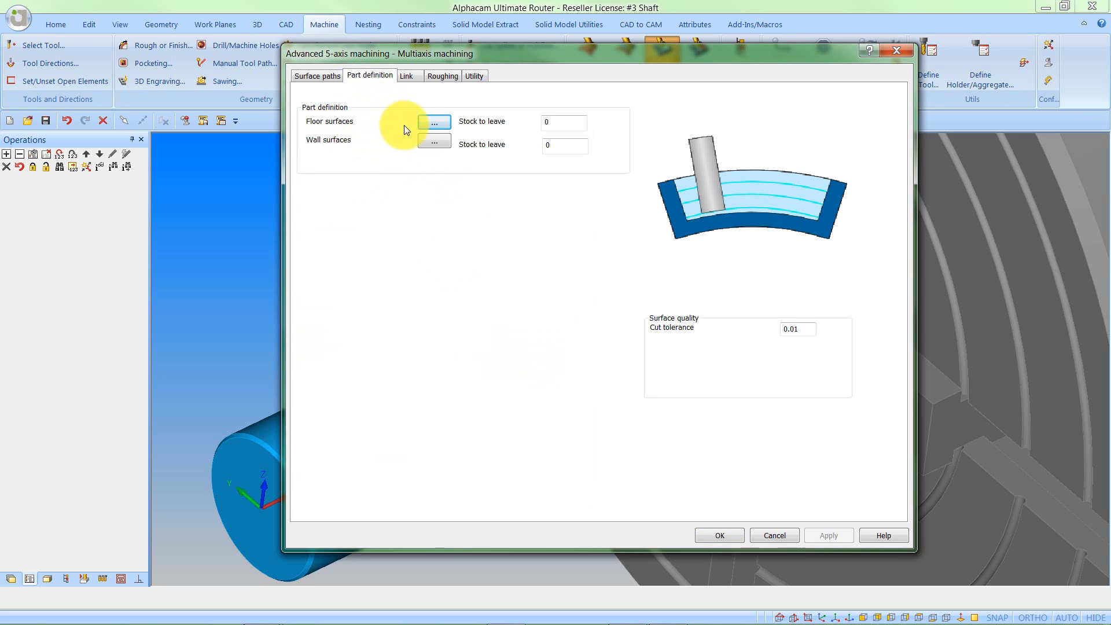
left_click(434, 123)
left_click(519, 388)
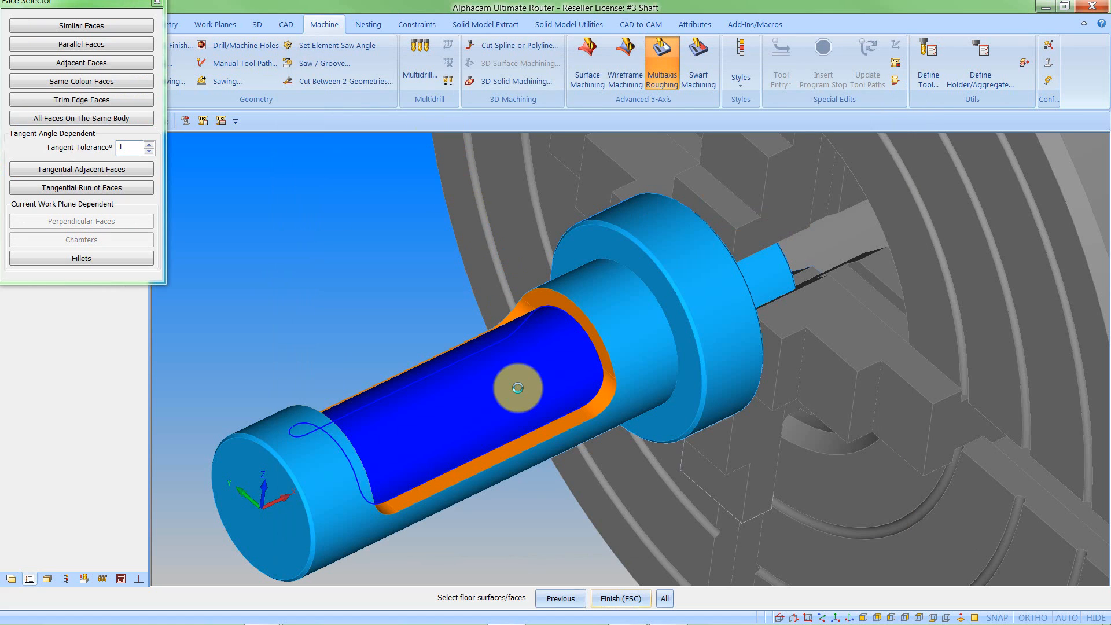
left_click(606, 599)
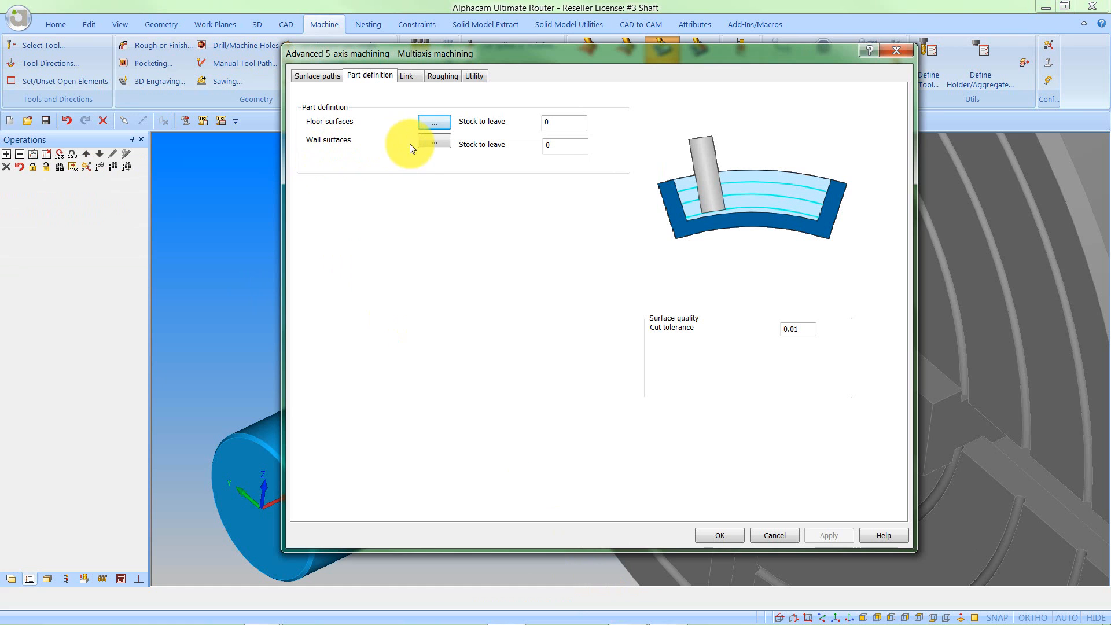
Define the wall surfaces by picking one orange slot wall and extending the selection to all faces of the same colour
left_click(433, 142)
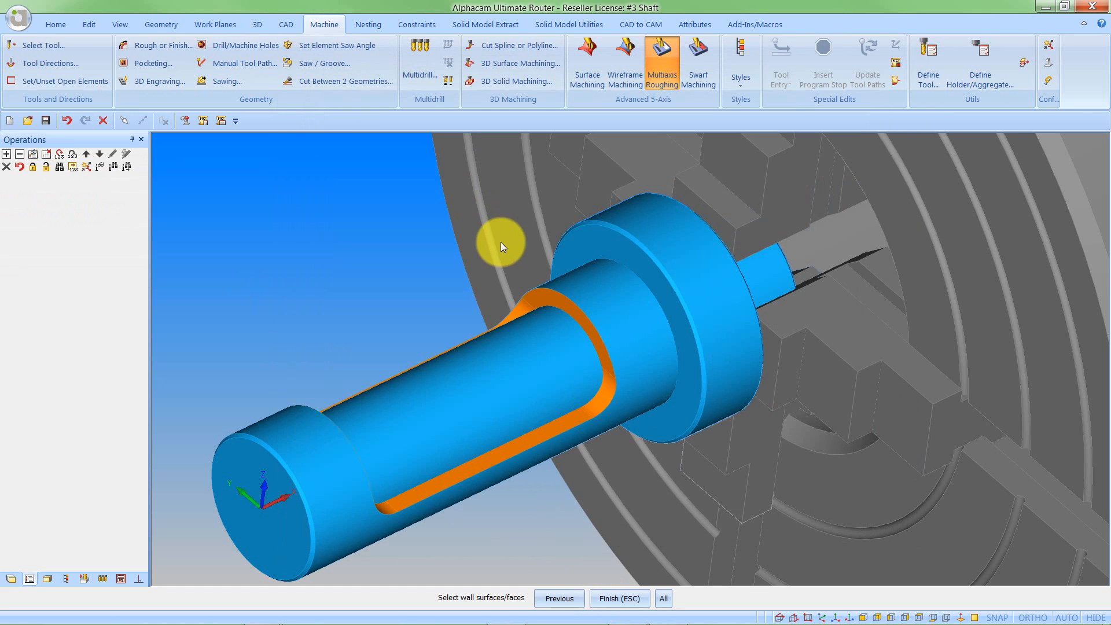
left_click(549, 296)
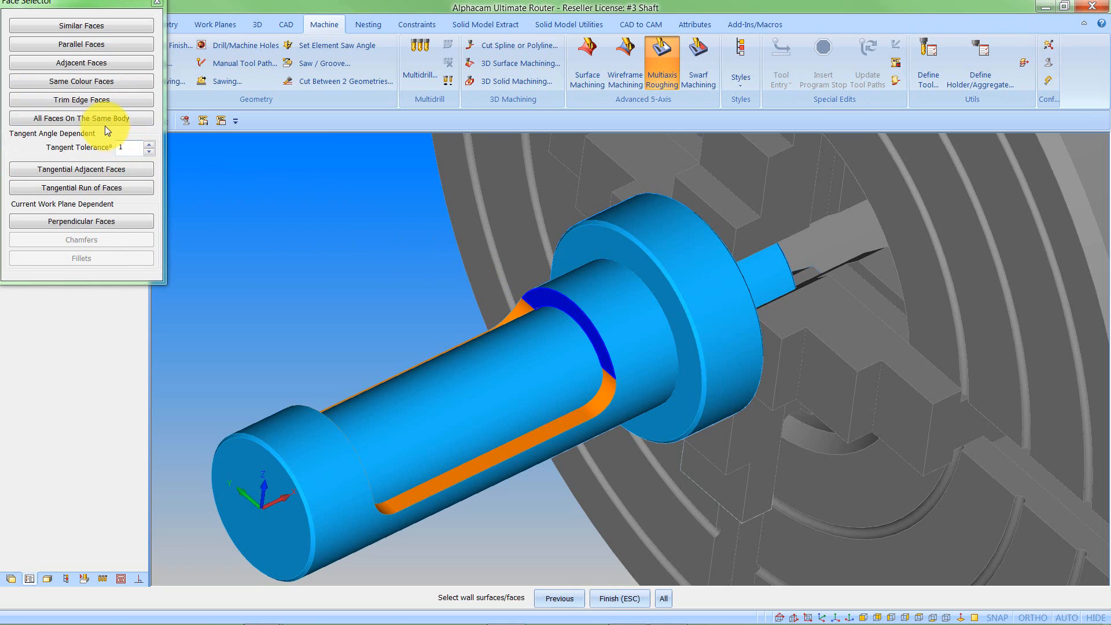
left_click(83, 82)
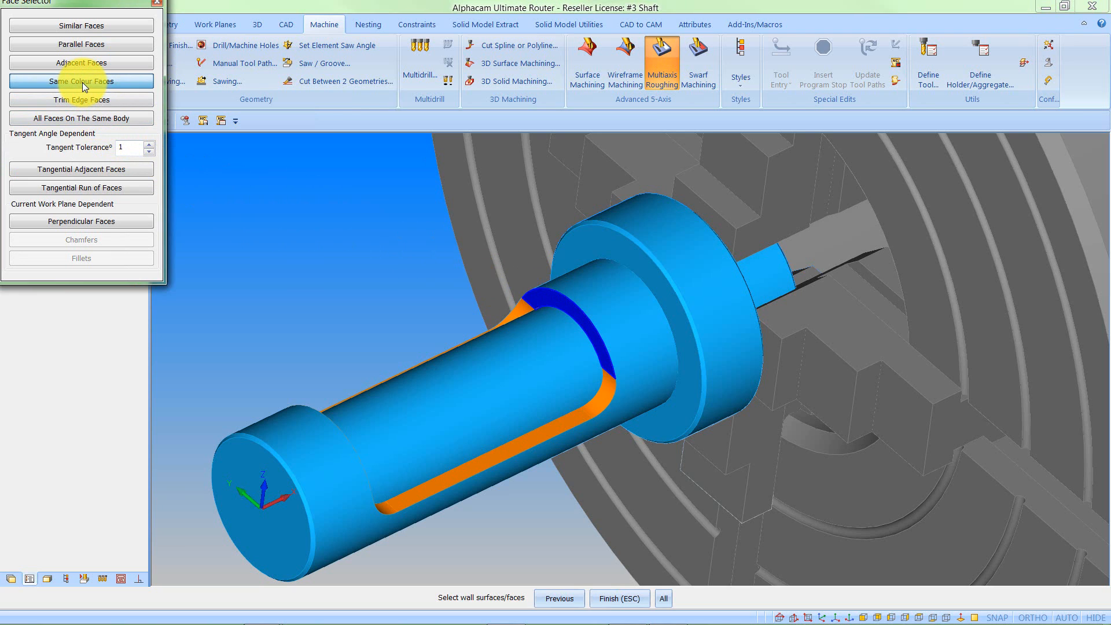
left_click(610, 596)
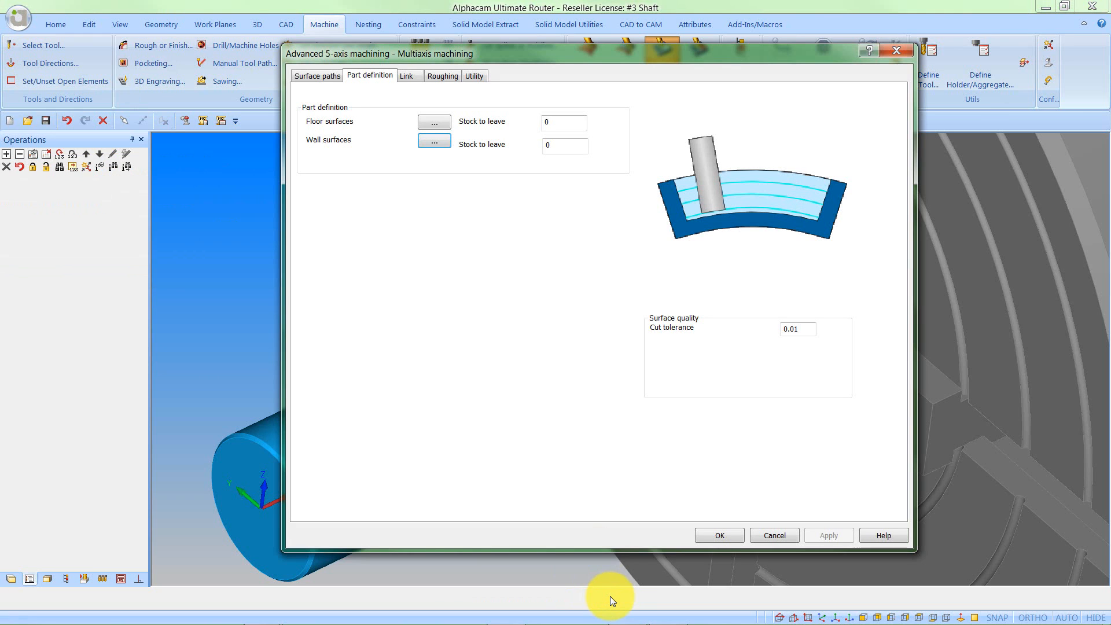
Set the stock to leave to 0.1 on the floor surfaces and 0.2 on the wall surfaces
left_click(560, 122)
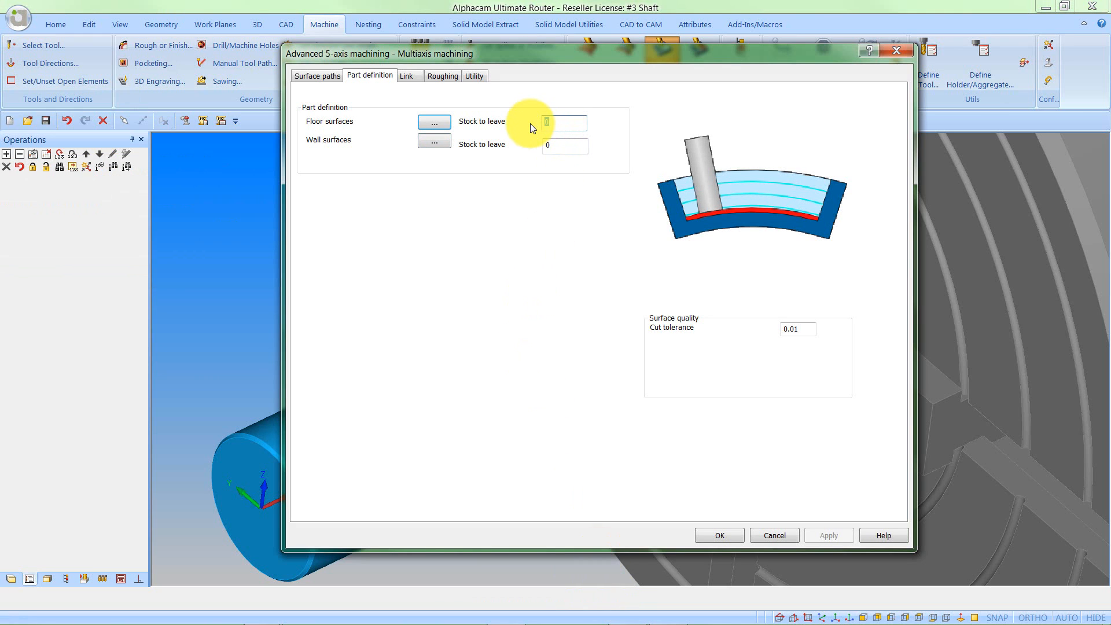
type(".1")
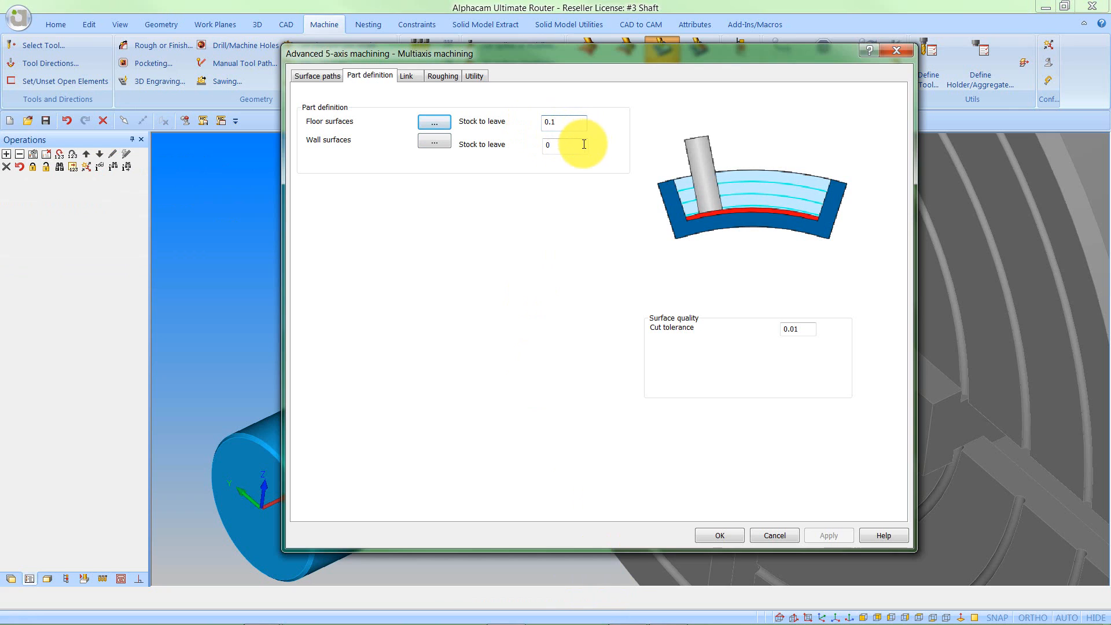
left_click(572, 145)
type(".2")
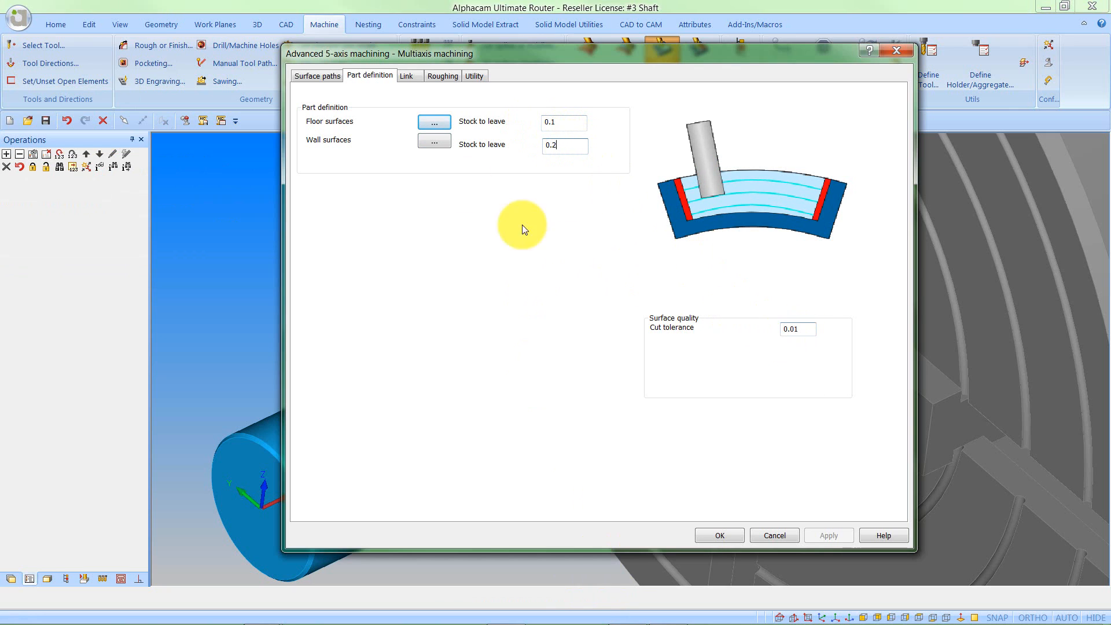
Review the link, roughing and utility settings, keep them as they are, and generate the multiaxis roughing toolpath
left_click(409, 77)
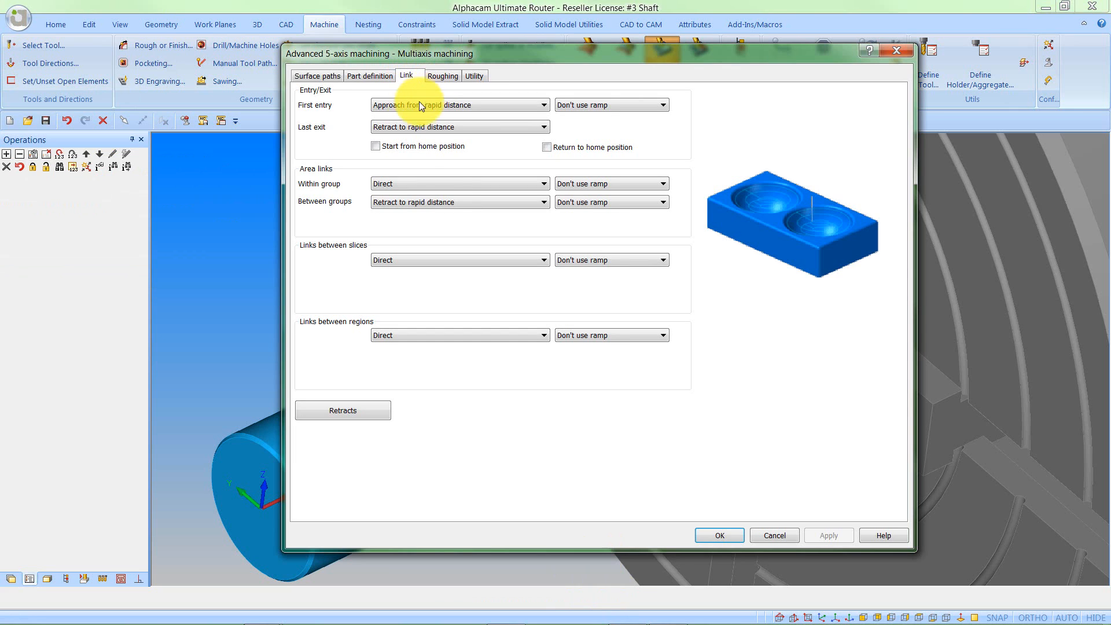
left_click(446, 78)
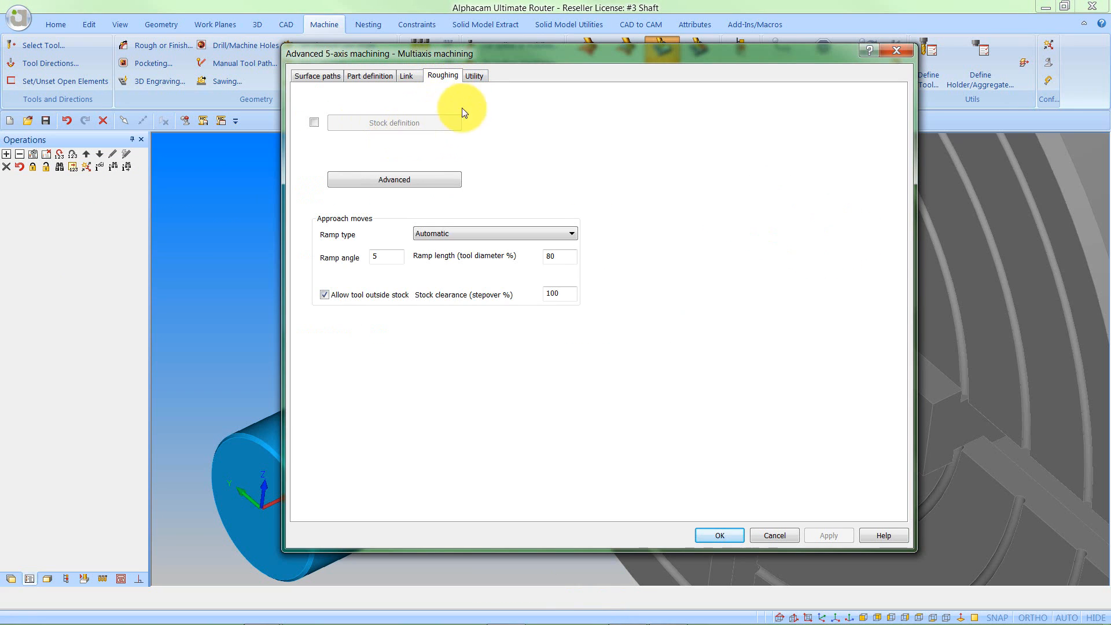
left_click(477, 78)
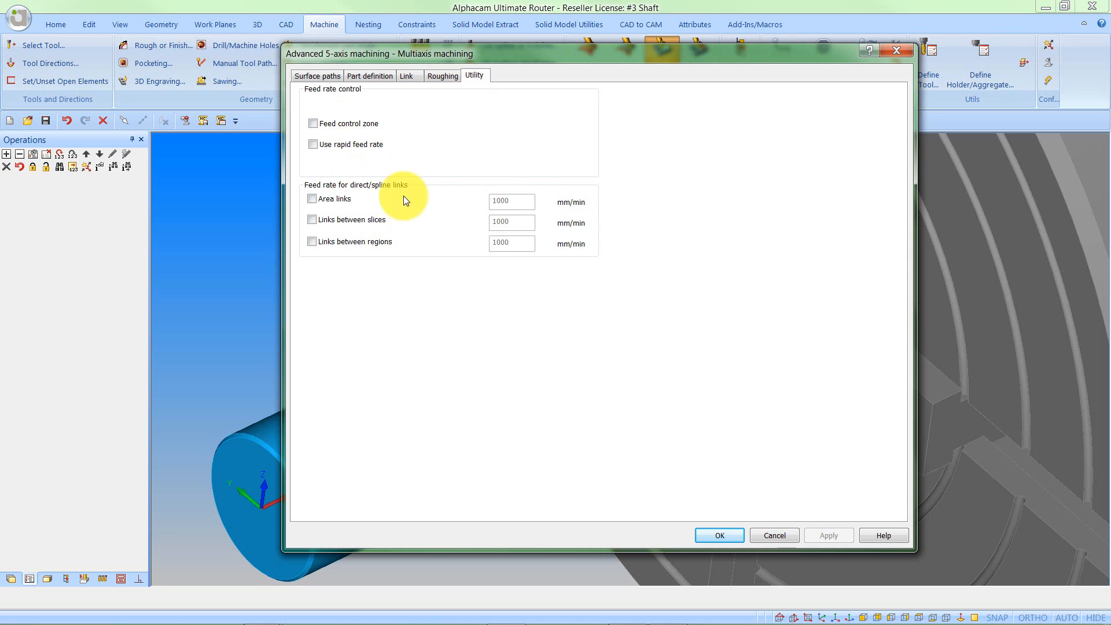
left_click(718, 536)
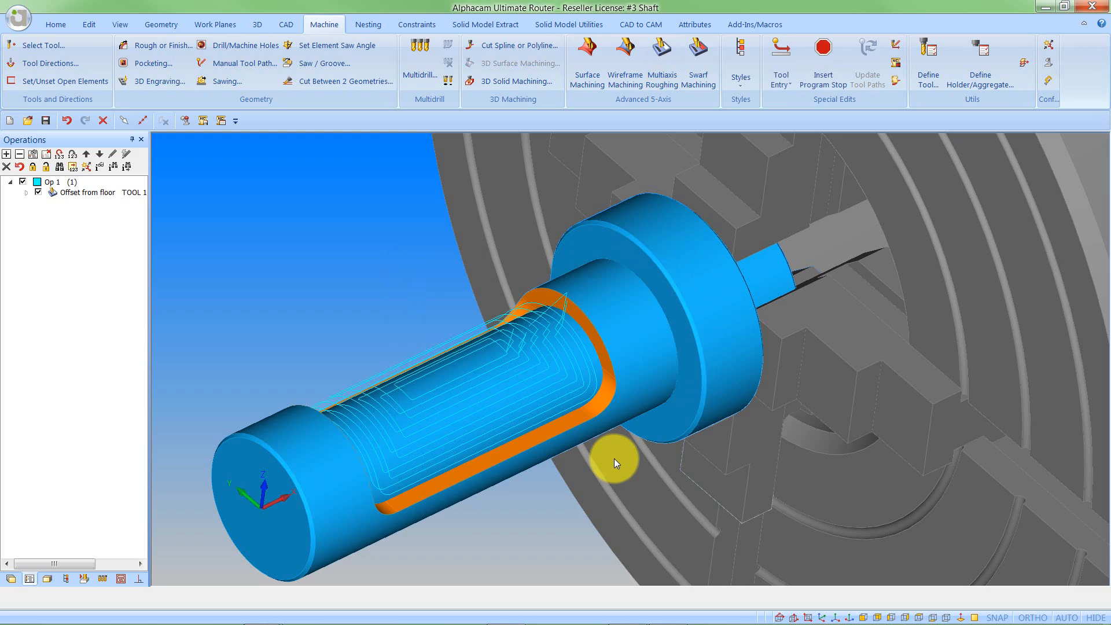
Simulate the slot roughing toolpath on the shaft, running playback at maximum speed before resetting the speed and stopping
middle_click_drag(446, 446, 673, 429)
right_click(652, 421)
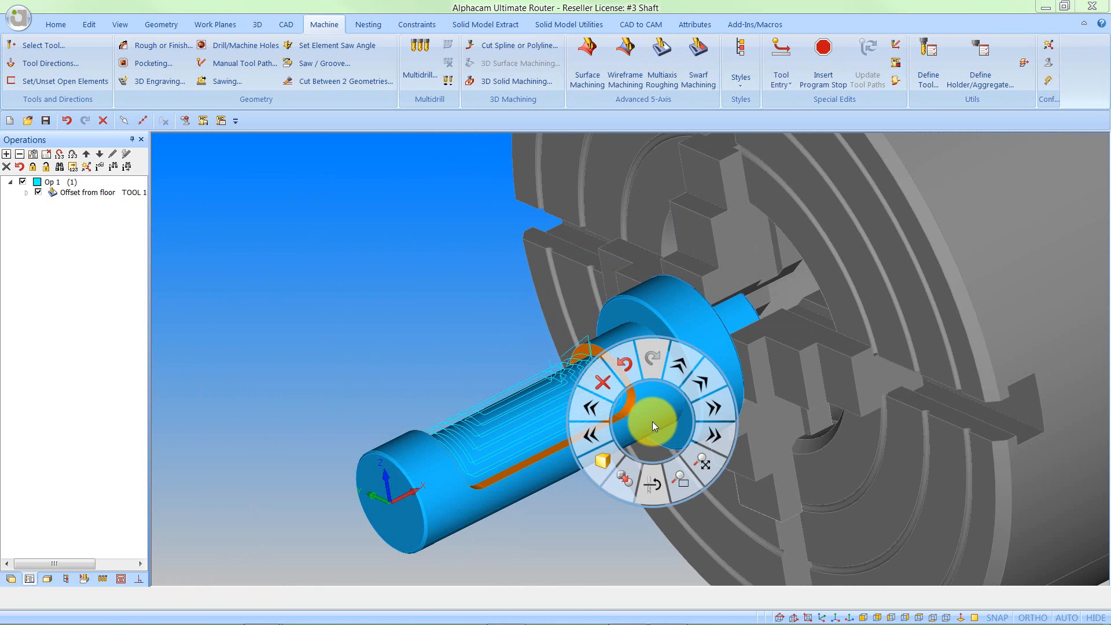
mouse_move(702, 434)
left_click(727, 349)
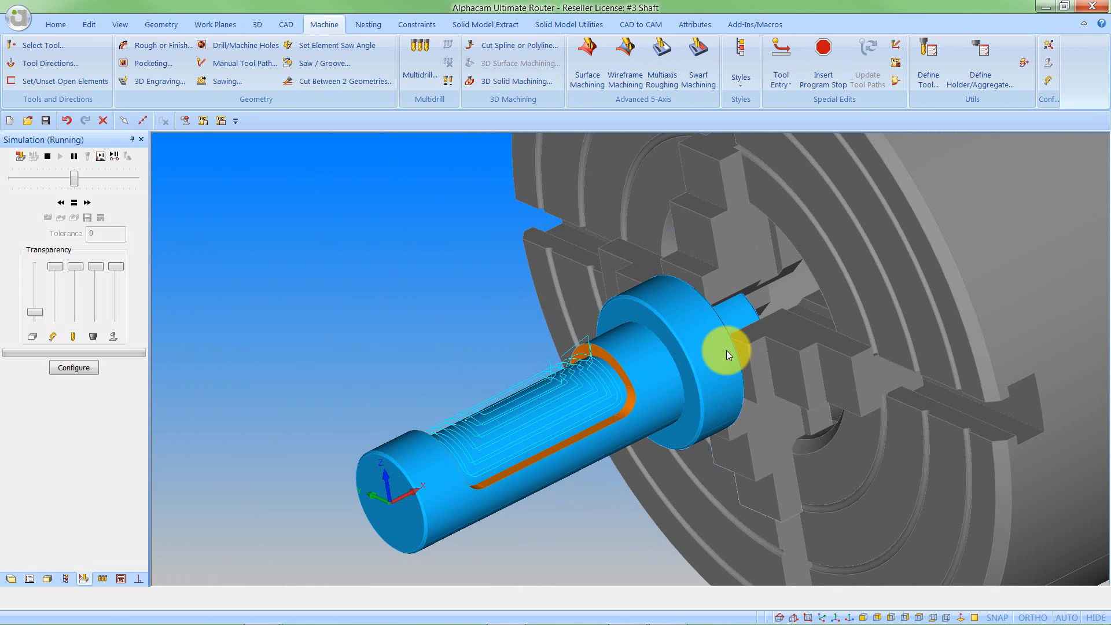
left_click(60, 156)
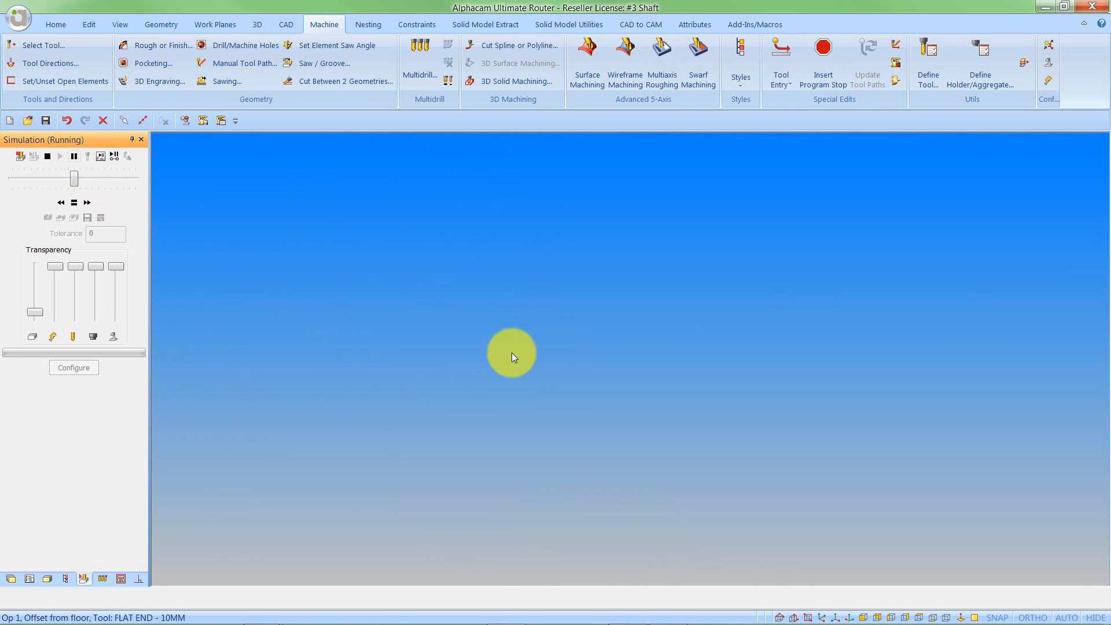
scroll(540, 403, "up", 5)
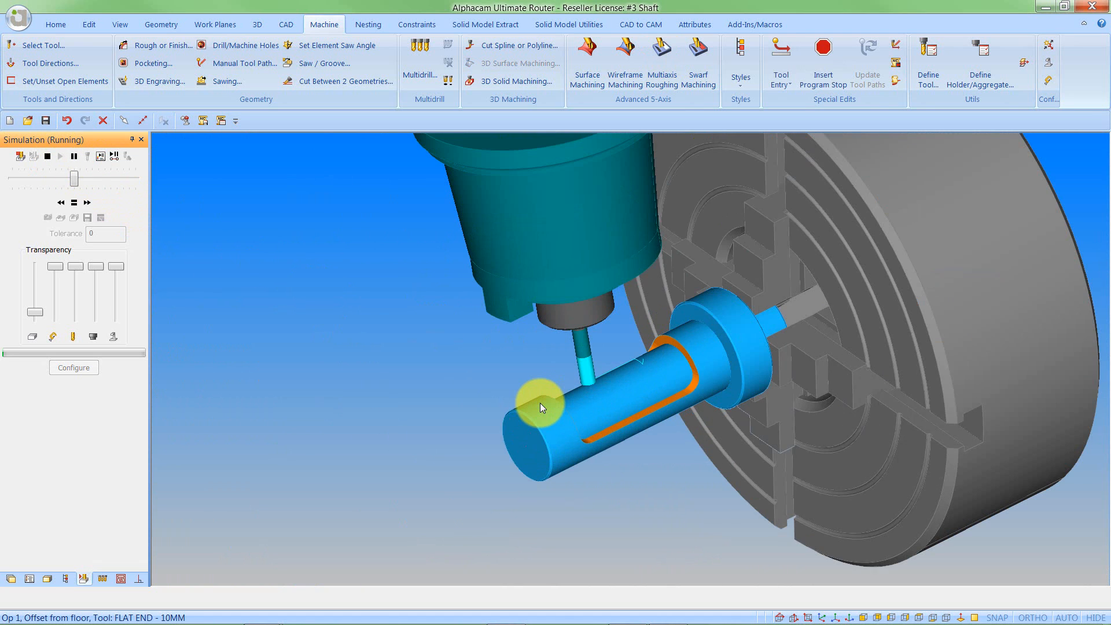
left_click_drag(76, 179, 136, 185)
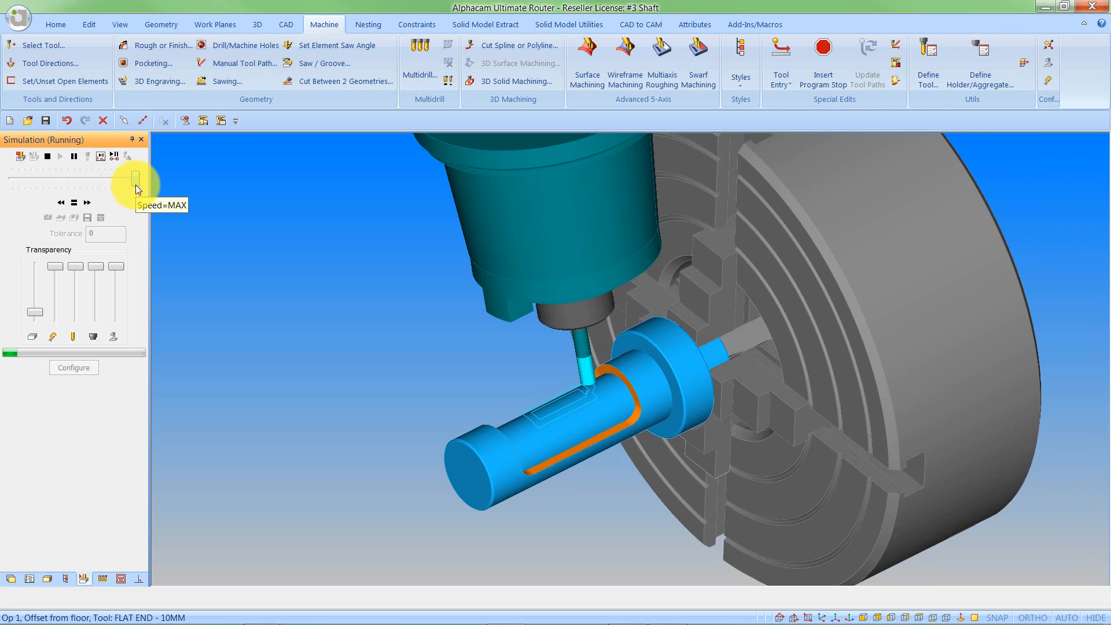
left_click(74, 203)
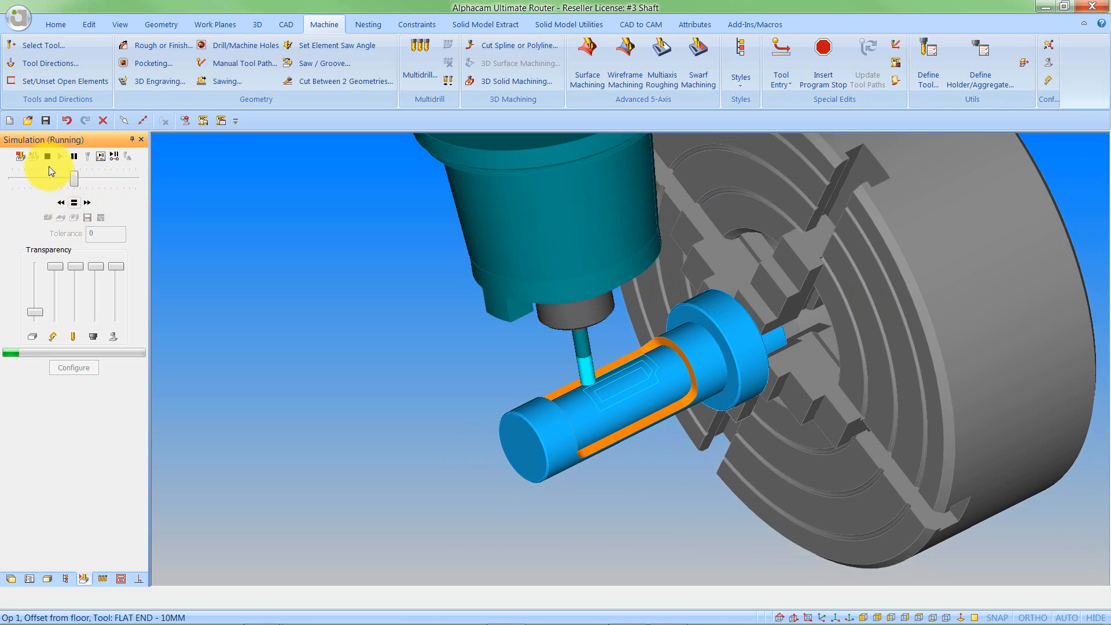
left_click(47, 158)
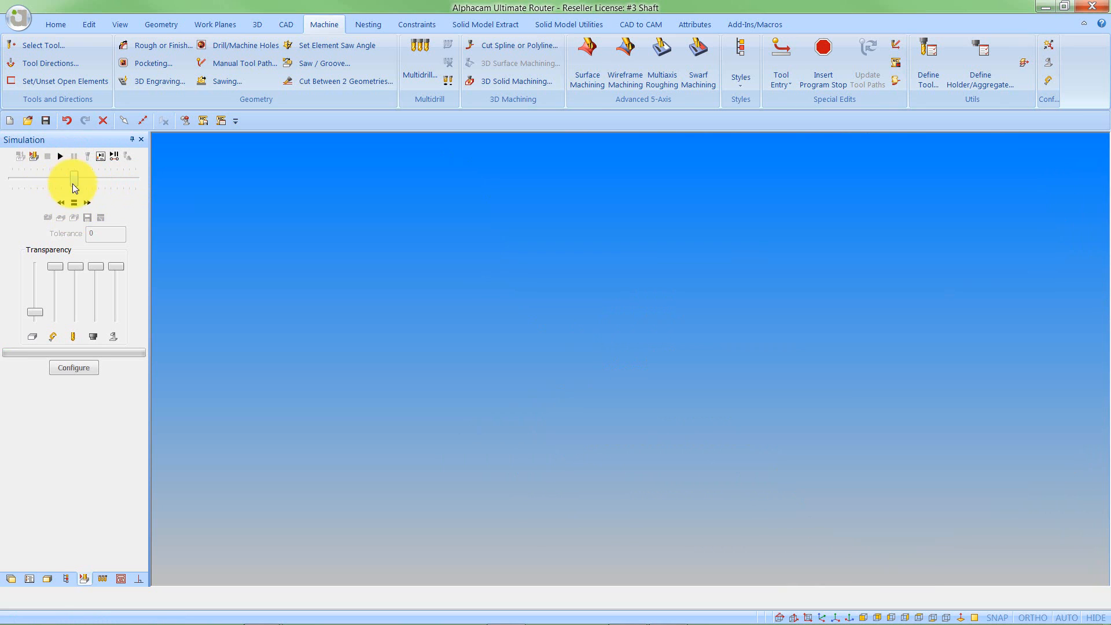
Reopen the Offset from floor operation's machining parameters for editing and change the pattern type to Adaptive
left_click(29, 580)
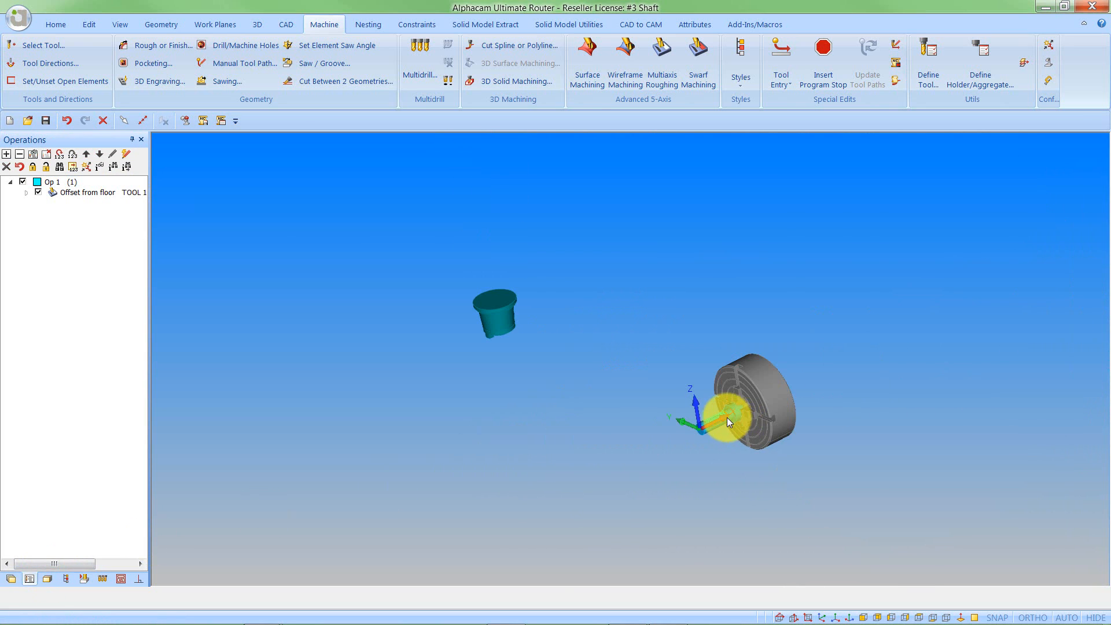
scroll(727, 418, "up", 5)
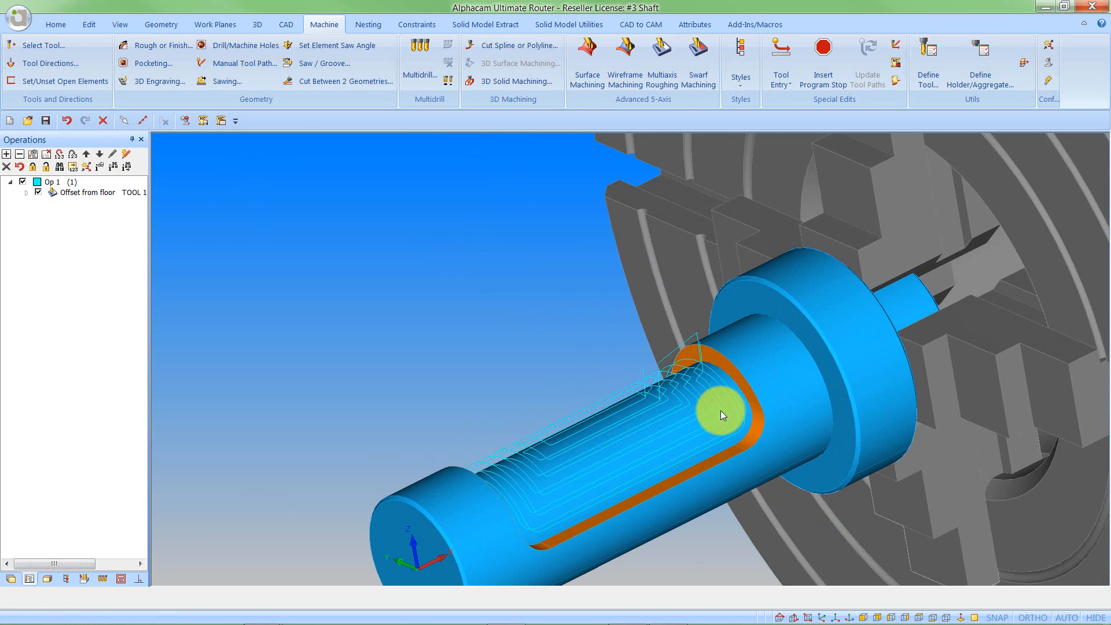
right_click(108, 192)
left_click(131, 200)
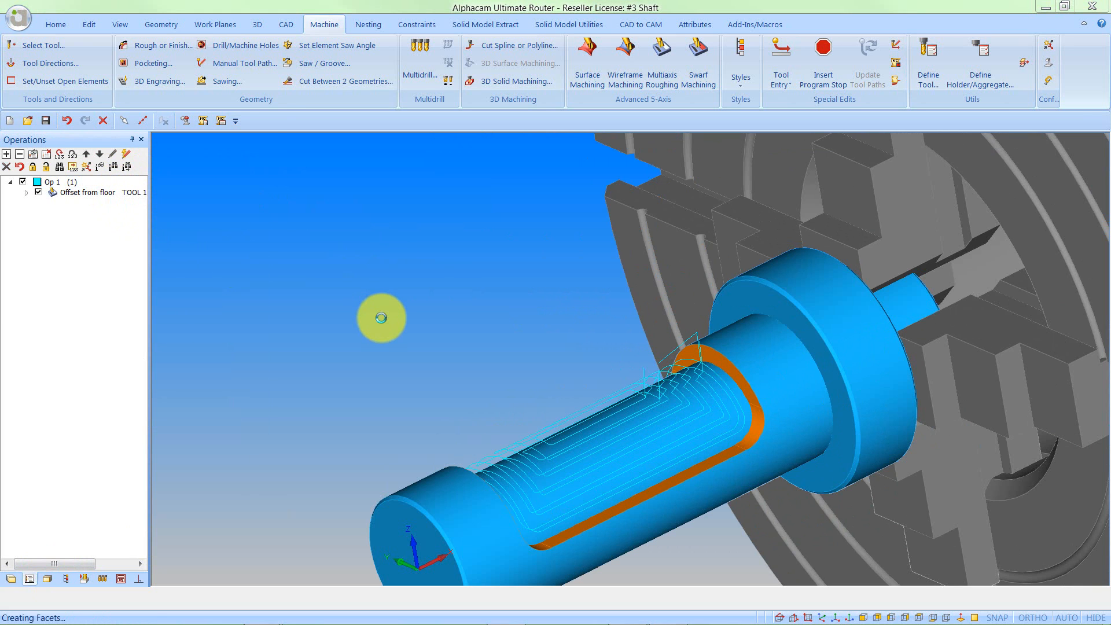
left_click(125, 284)
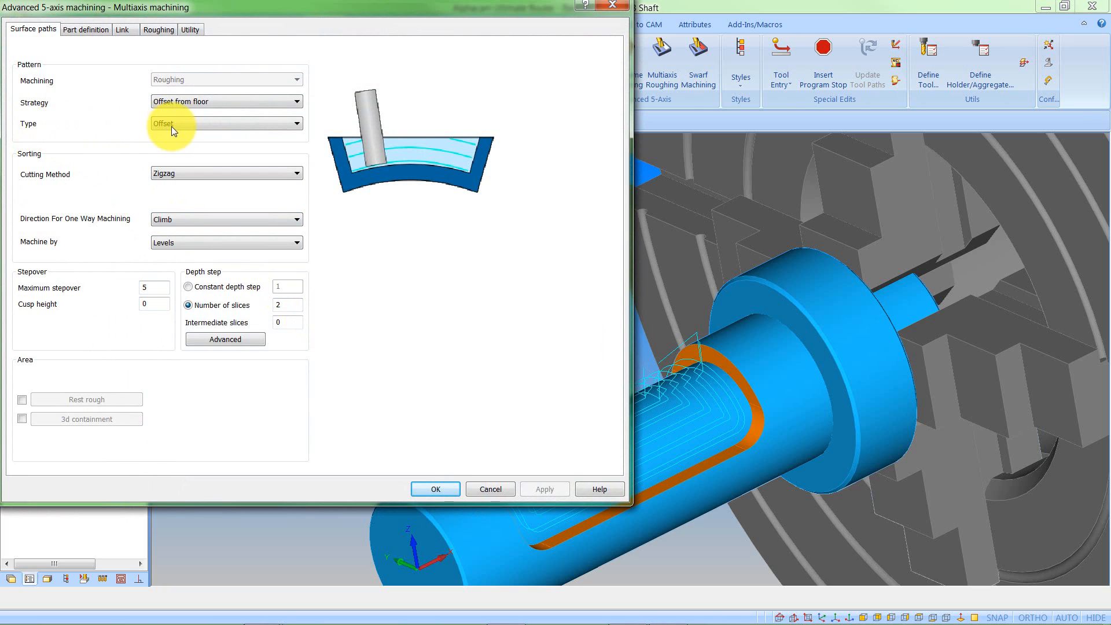
left_click(178, 128)
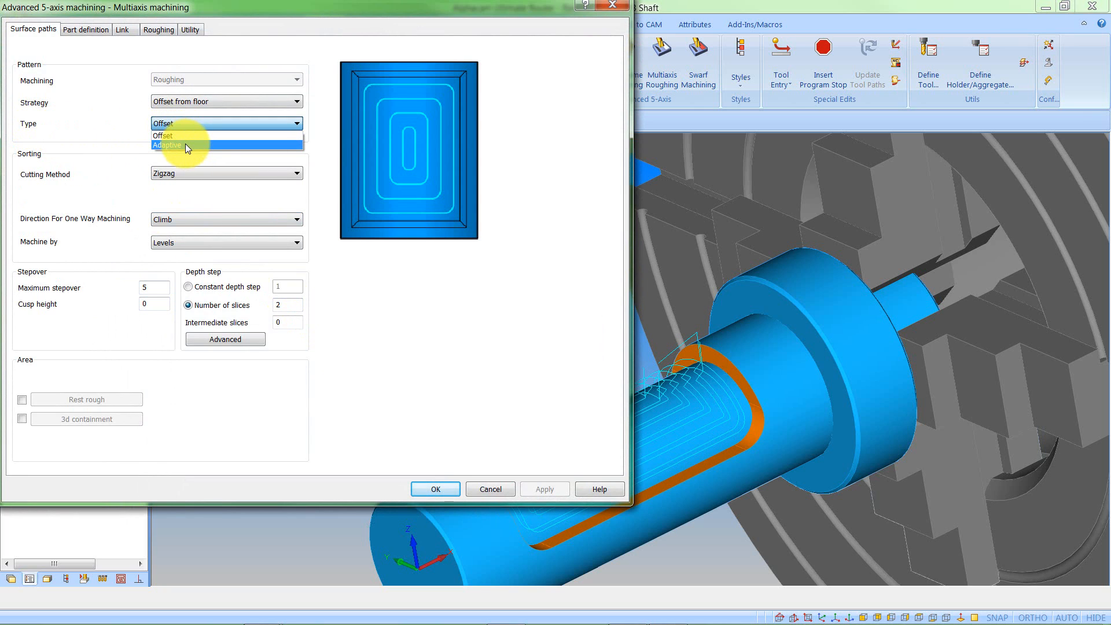
left_click(185, 144)
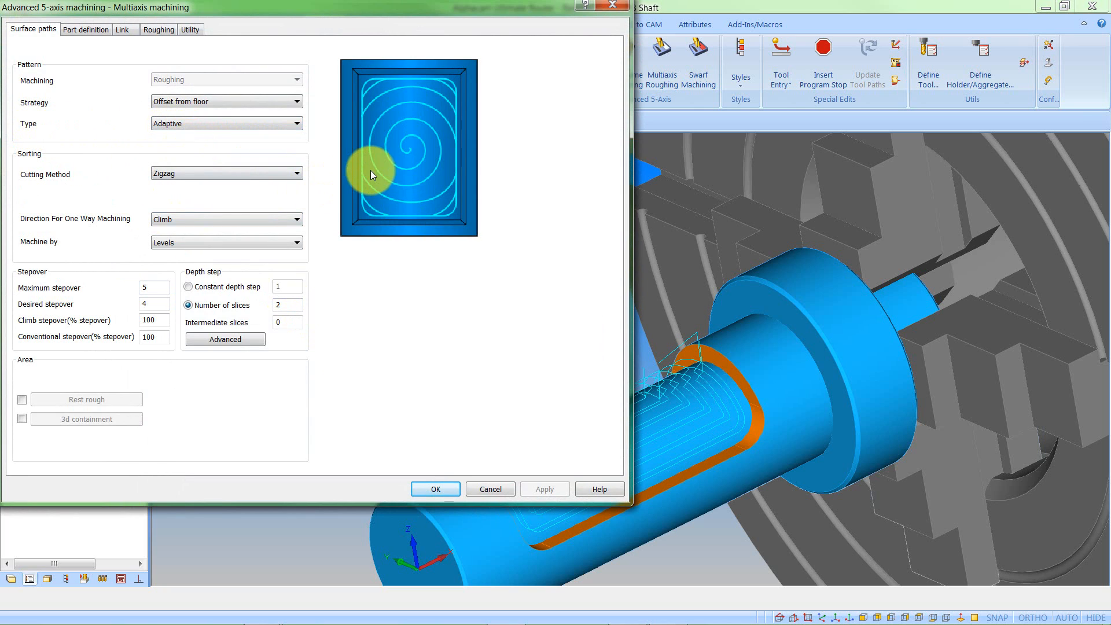
Apply the Adaptive pattern settings and recalculate the slot's multiaxis roughing toolpath for viewing on the shaft
left_click(448, 489)
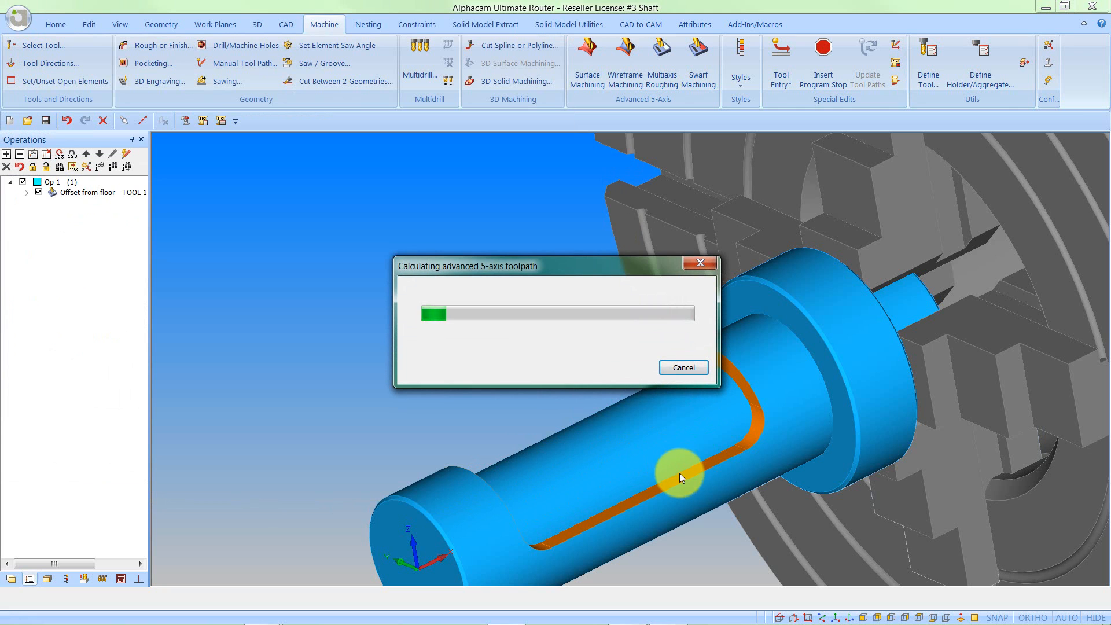
mouse_move(686, 484)
middle_mouse_down()
mouse_move(663, 466)
mouse_move(662, 487)
mouse_move(700, 539)
mouse_move(831, 518)
mouse_move(794, 467)
mouse_move(744, 452)
middle_mouse_up()
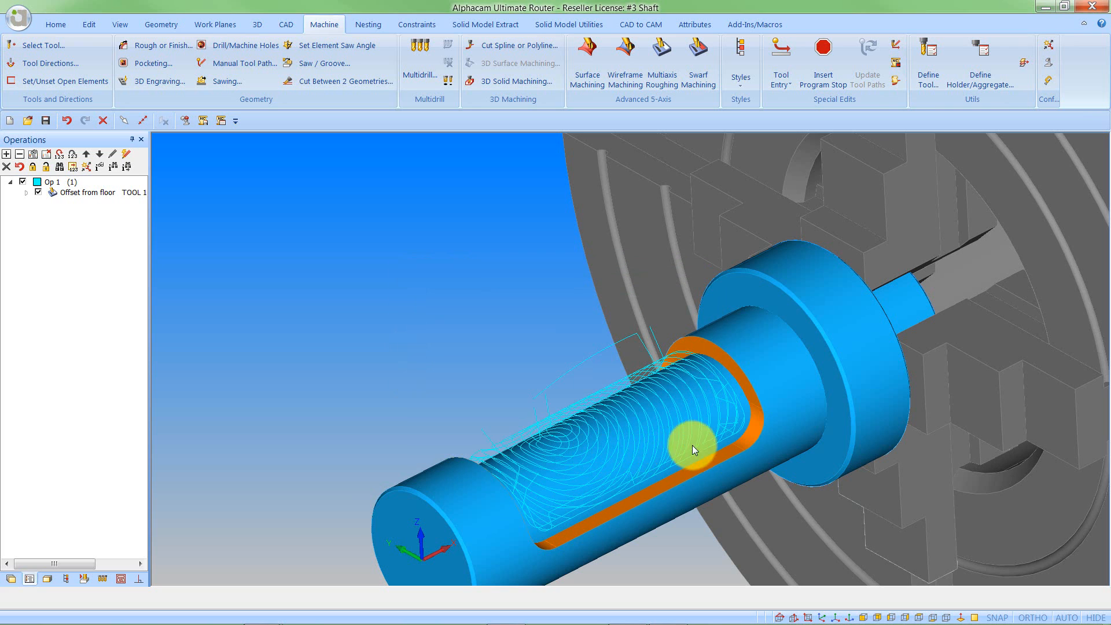
scroll(783, 419, "down", 10)
Run a solid simulation of the adaptive slot roughing on the shaft, raising the playback speed to maximum
right_click(576, 419)
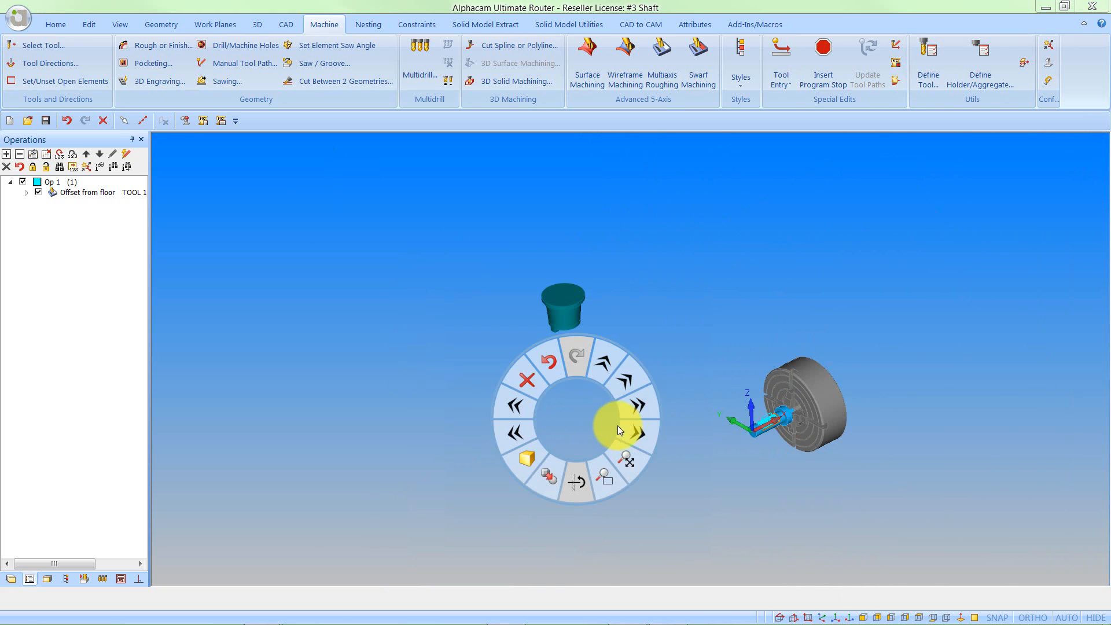
mouse_move(637, 433)
left_click(687, 398)
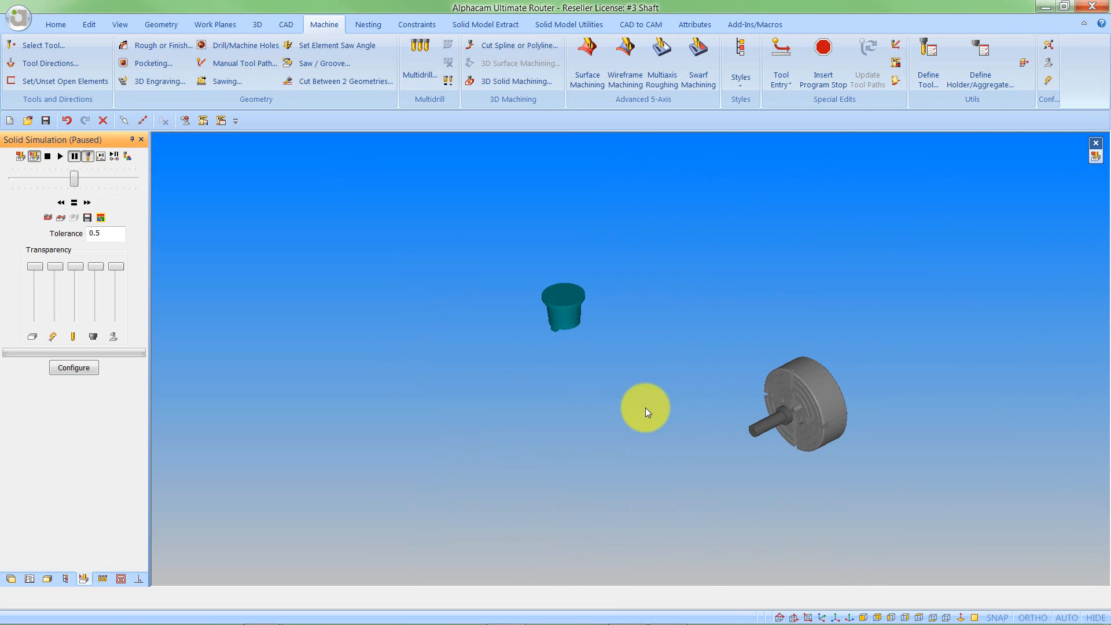
left_click(58, 158)
scroll(568, 428, "up", 5)
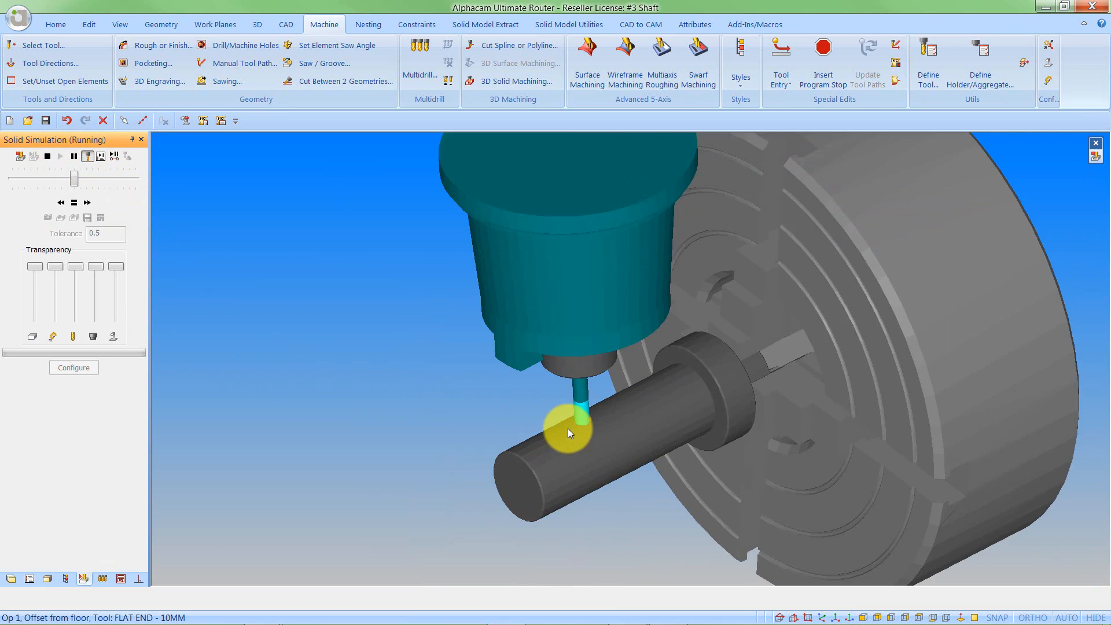
scroll(579, 426, "up", 2)
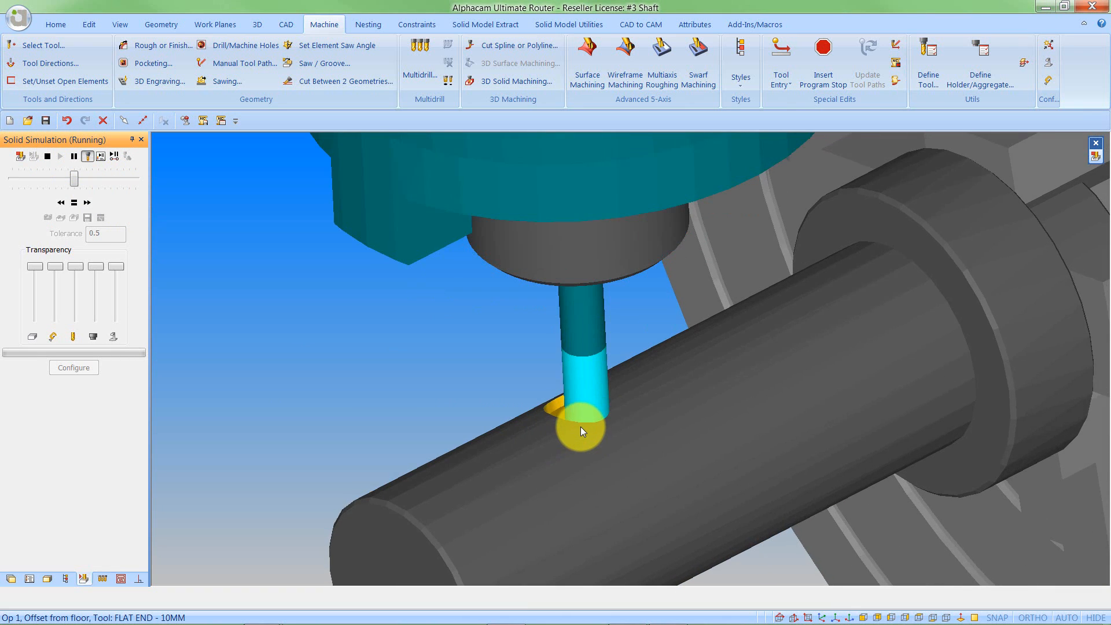
left_click_drag(76, 182, 130, 186)
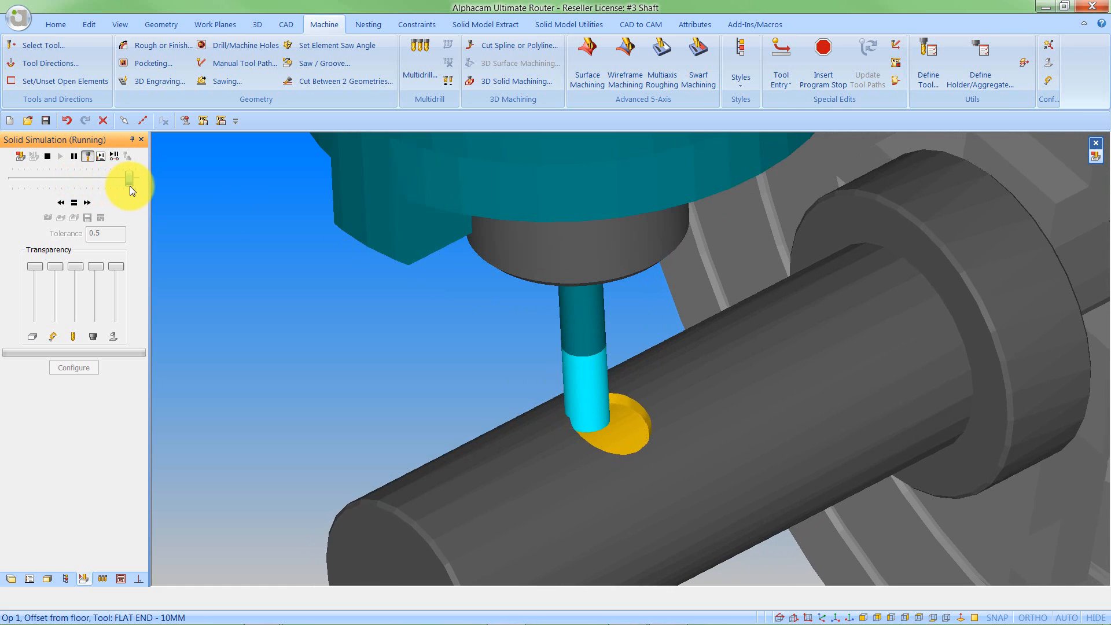
left_click_drag(130, 186, 148, 188)
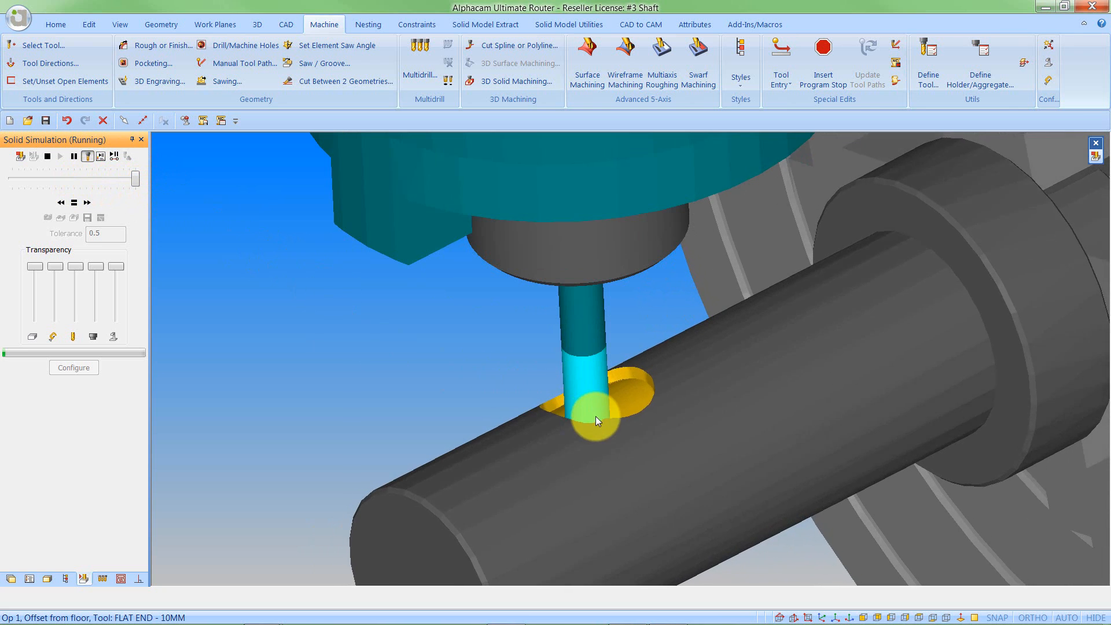
scroll(644, 346, "down", 5)
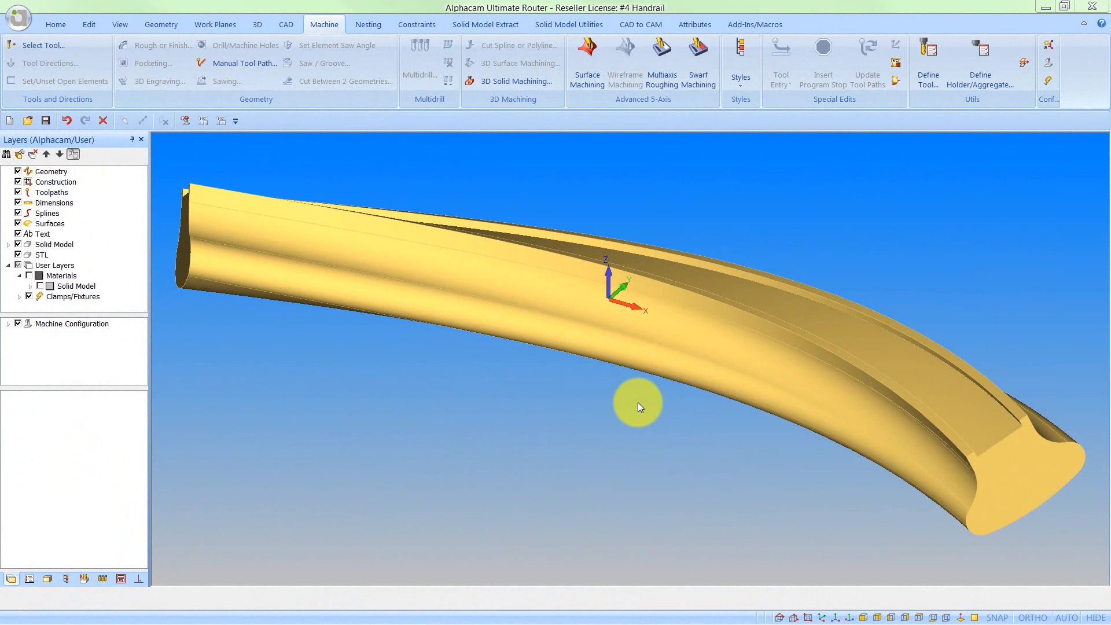
Examine the curved handrail model from several angles, including its end profile and the recess running along its length
scroll(988, 440, "up", 2)
middle_click_drag(992, 434, 936, 432)
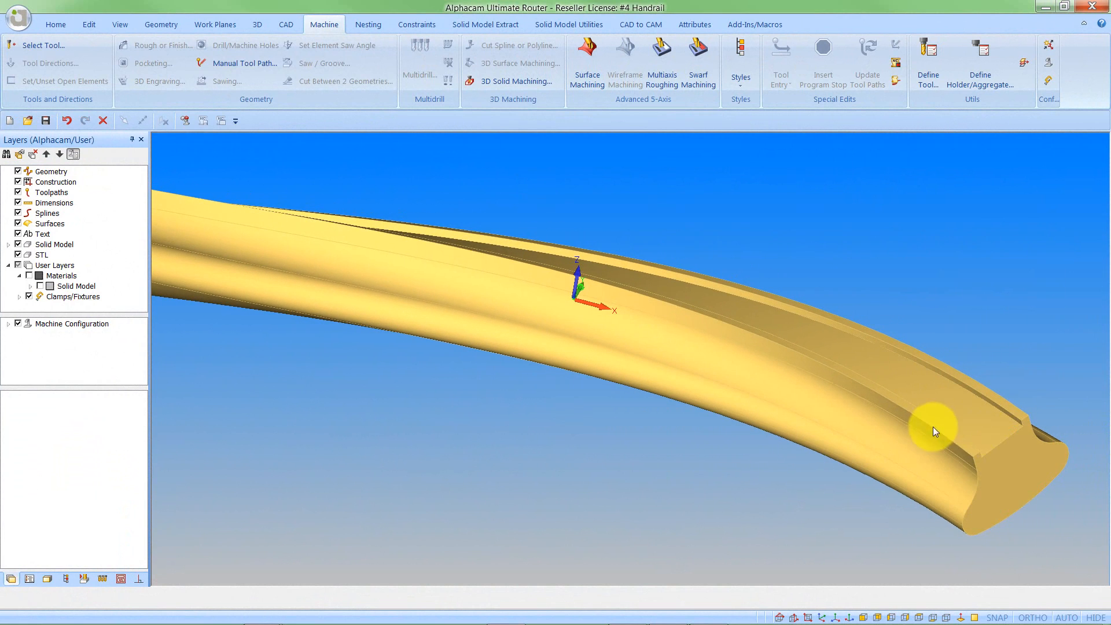
scroll(1023, 439, "up", 3)
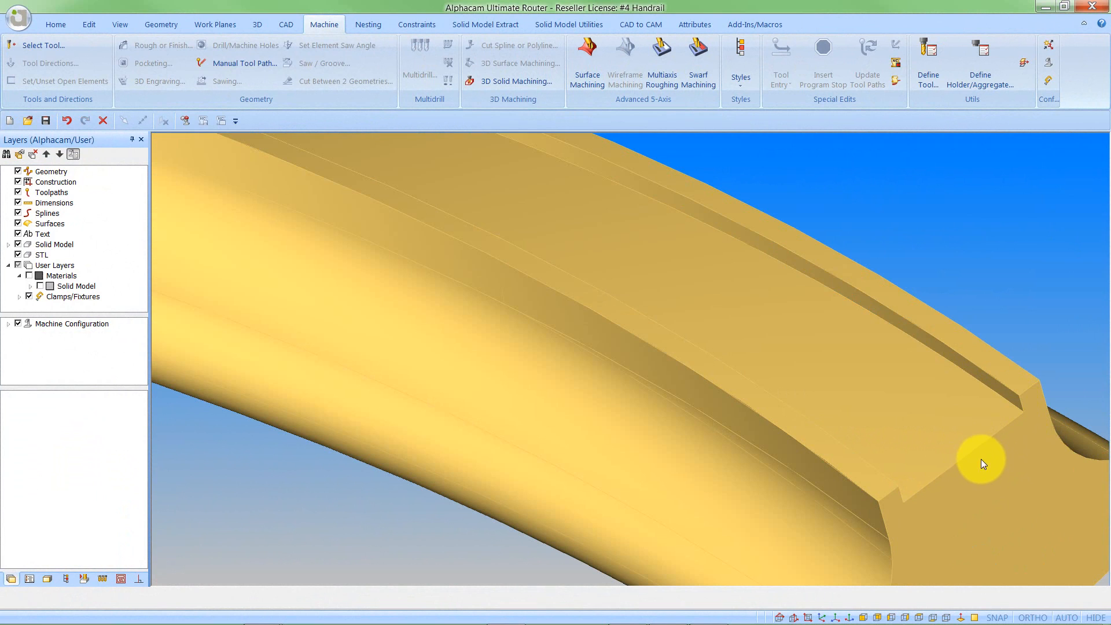
scroll(983, 458, "down", 2)
scroll(994, 464, "down", 3)
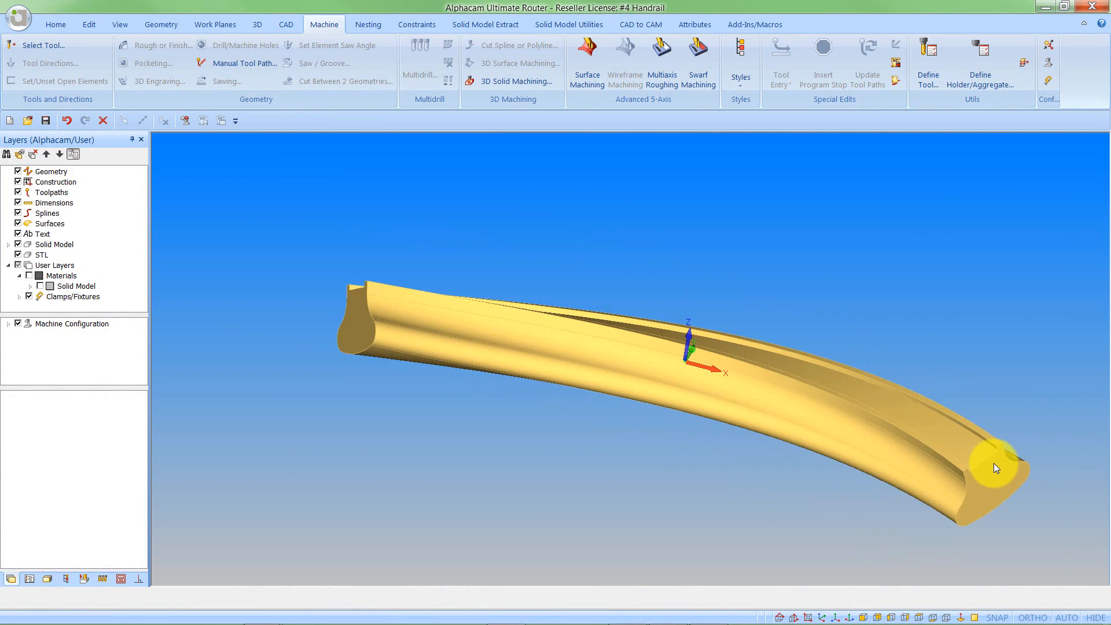
middle_click_drag(964, 470, 1105, 532)
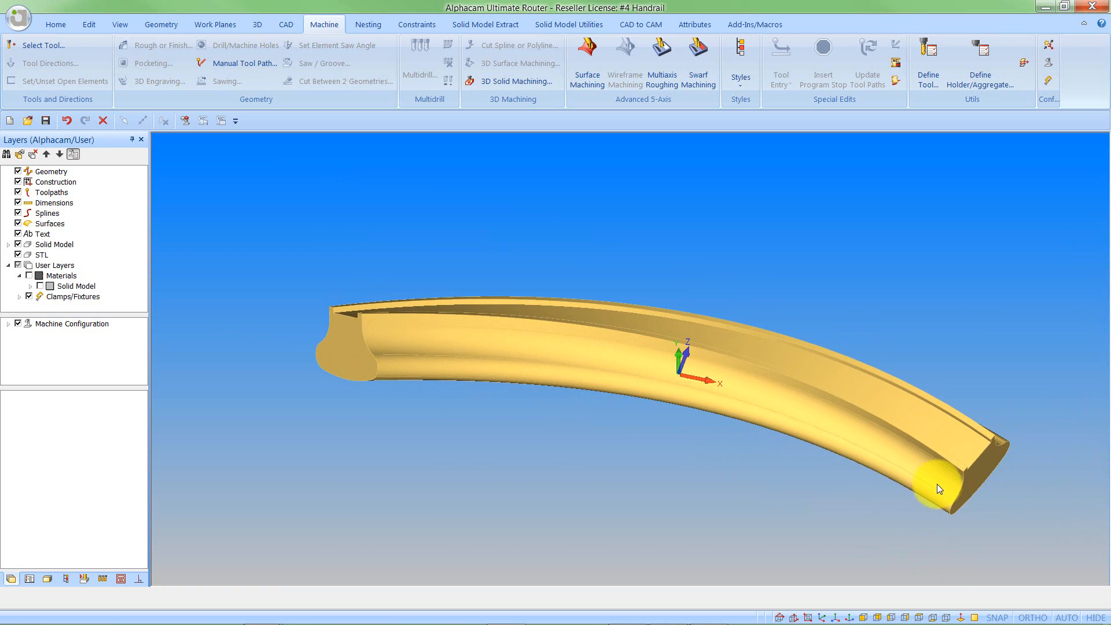
middle_click_drag(594, 396, 577, 381)
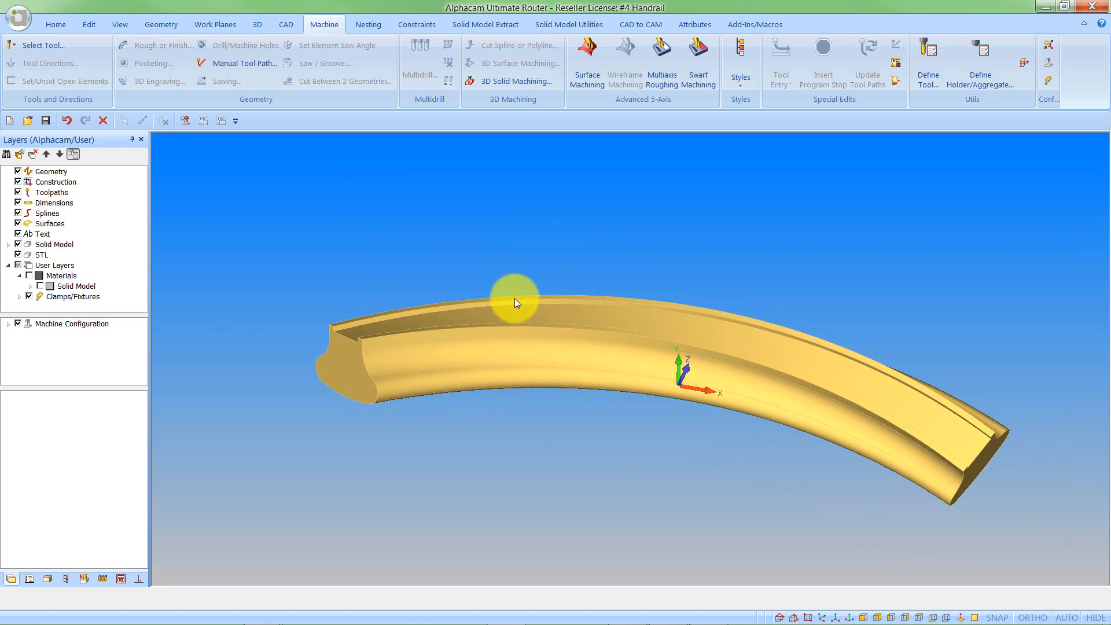
Extract one long edge of the handrail's recess as a 3D polyline, using a chord tolerance of 0.1
left_click(491, 26)
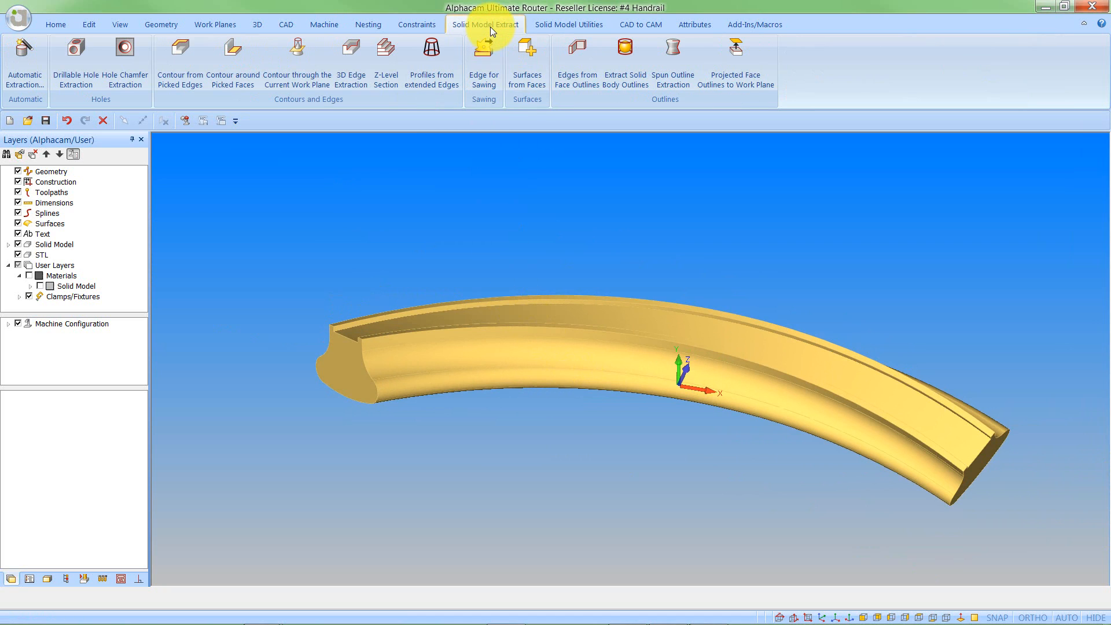
left_click(353, 71)
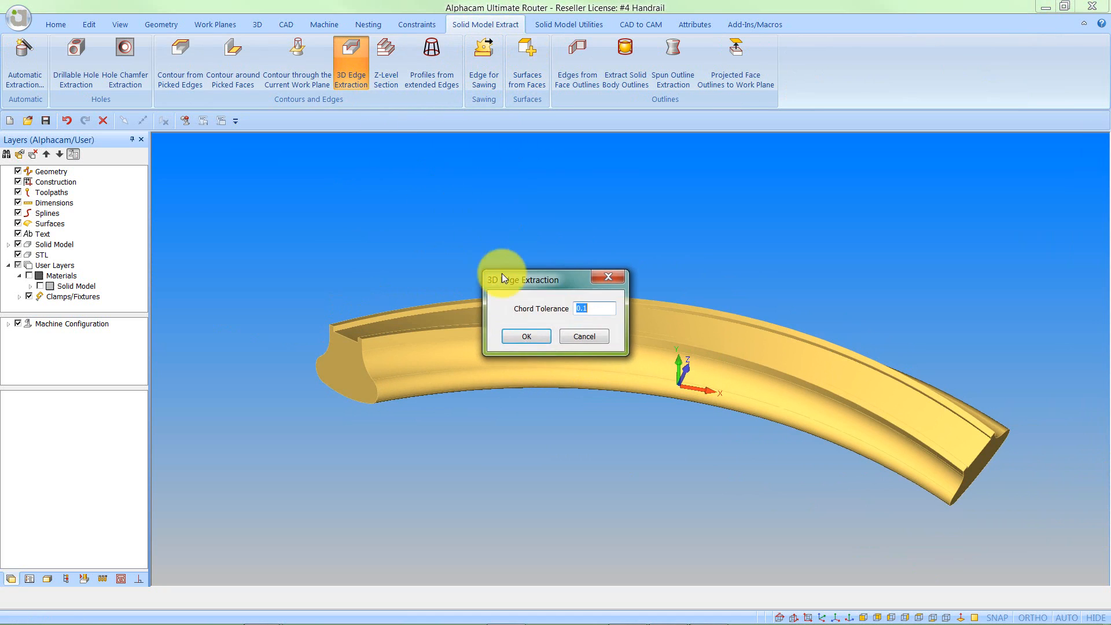
left_click(526, 337)
left_click(586, 304)
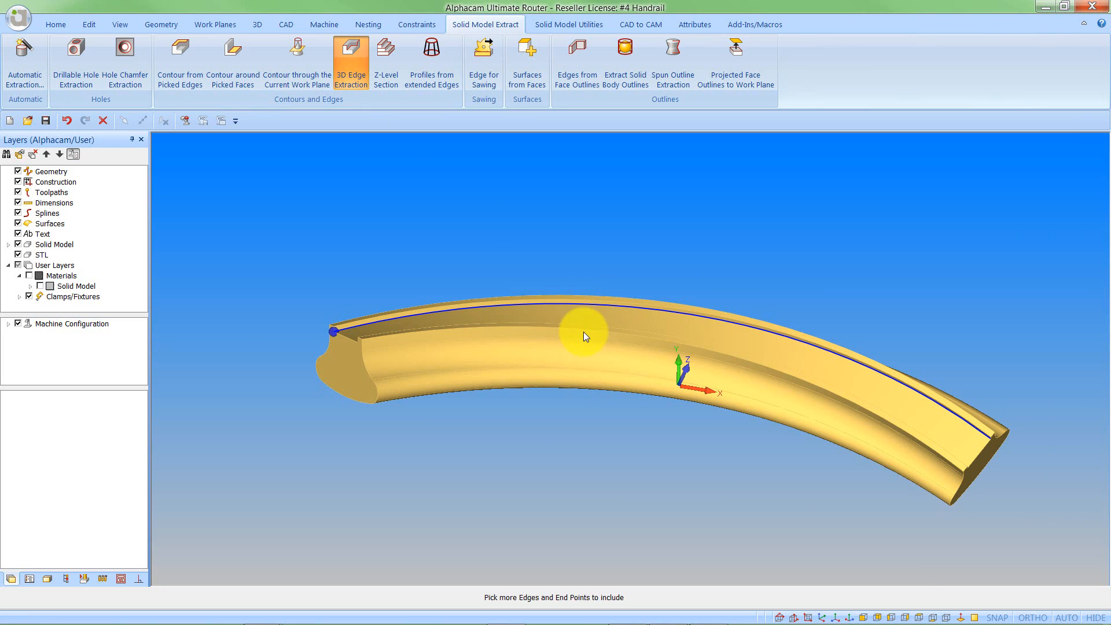
right_click(583, 335)
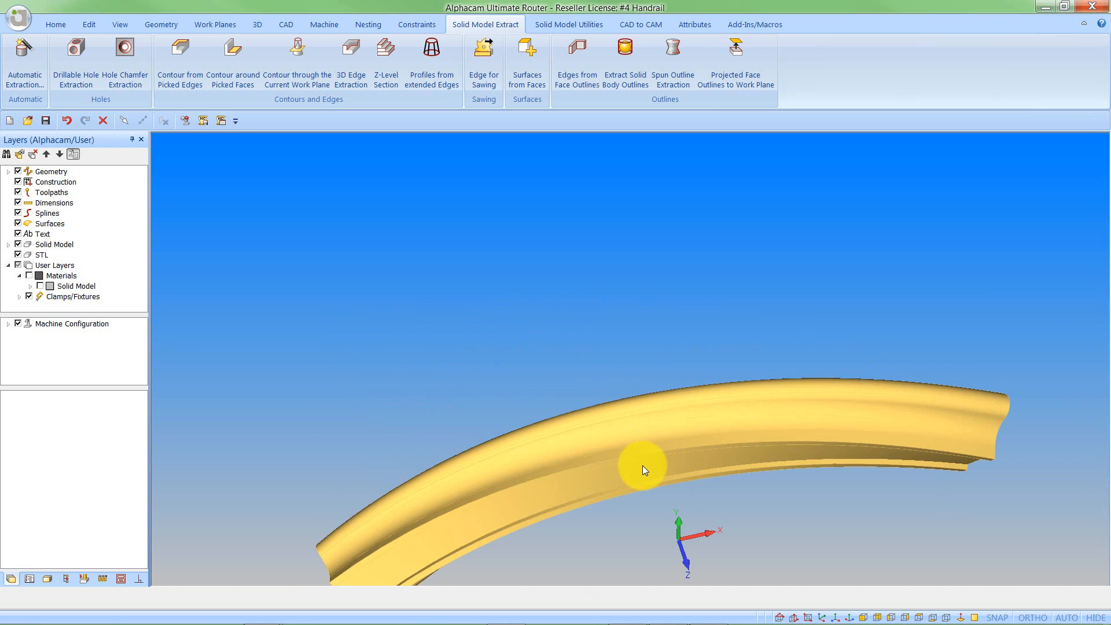
Repeat the 3D edge extraction with a 0.1 chord tolerance for the opposite long edge of the recess
key("Return")
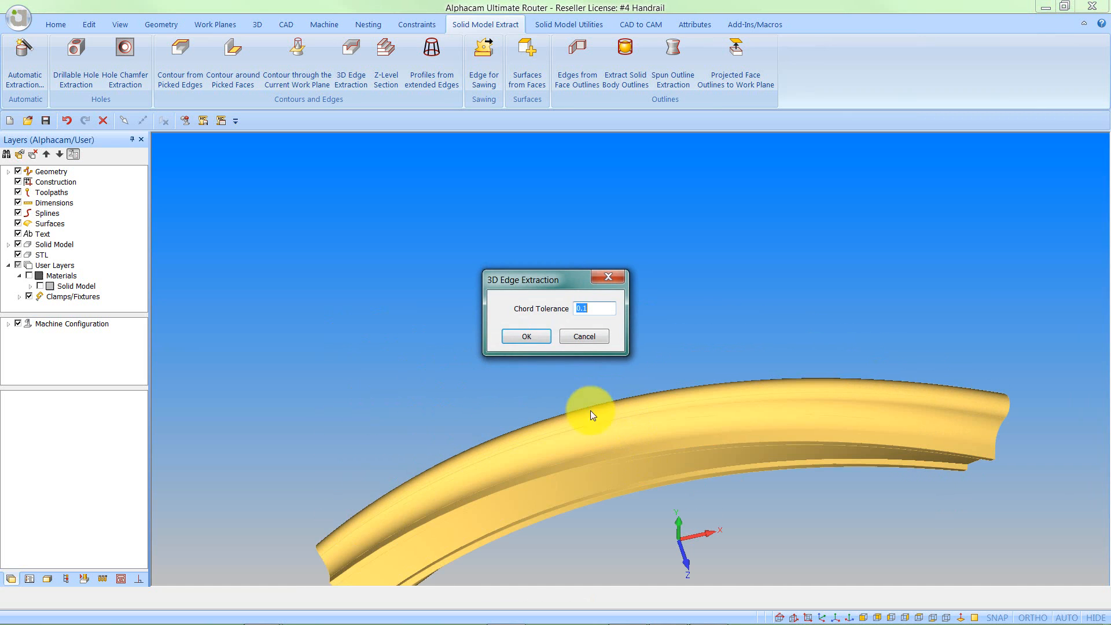
left_click(533, 337)
left_click(639, 482)
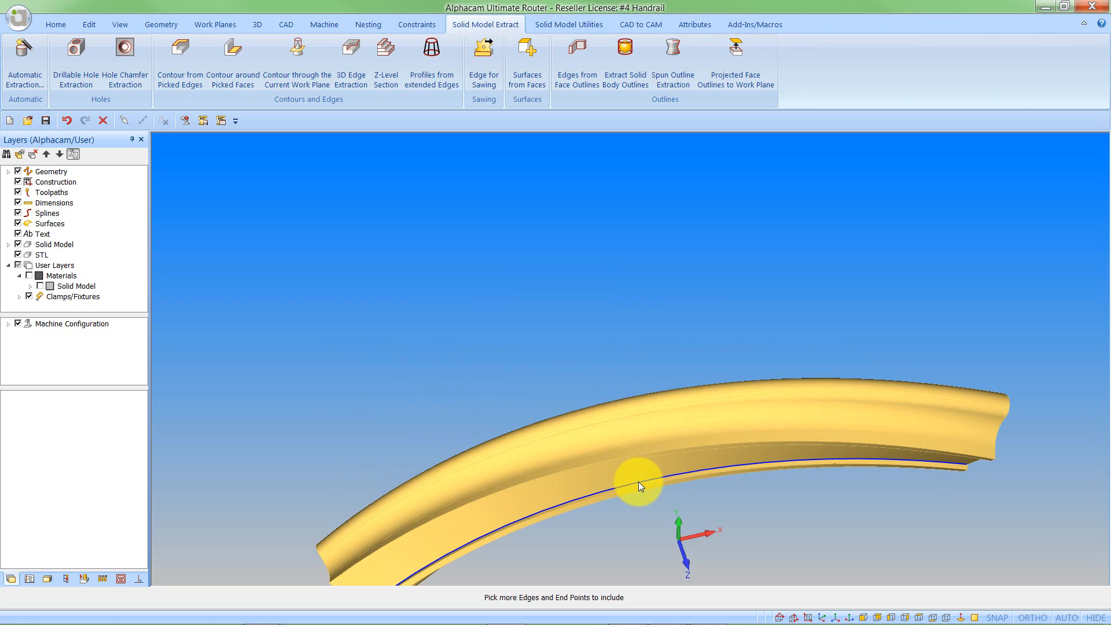
Hide the solid model and extend both extracted polylines by a distance of 20 at both ends
left_click(824, 614)
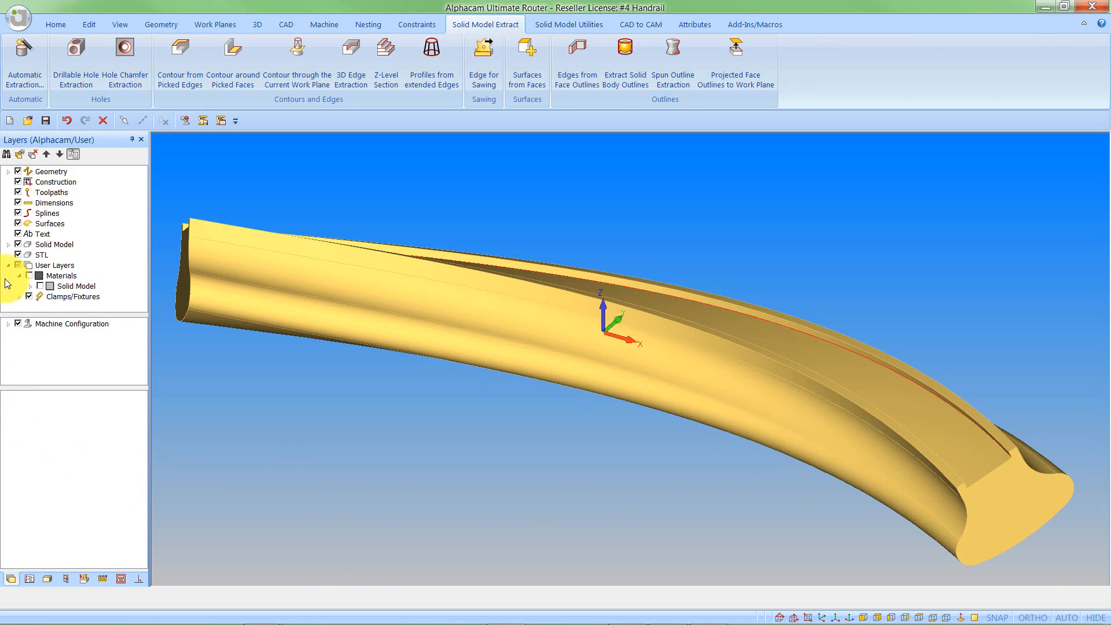
left_click(18, 245)
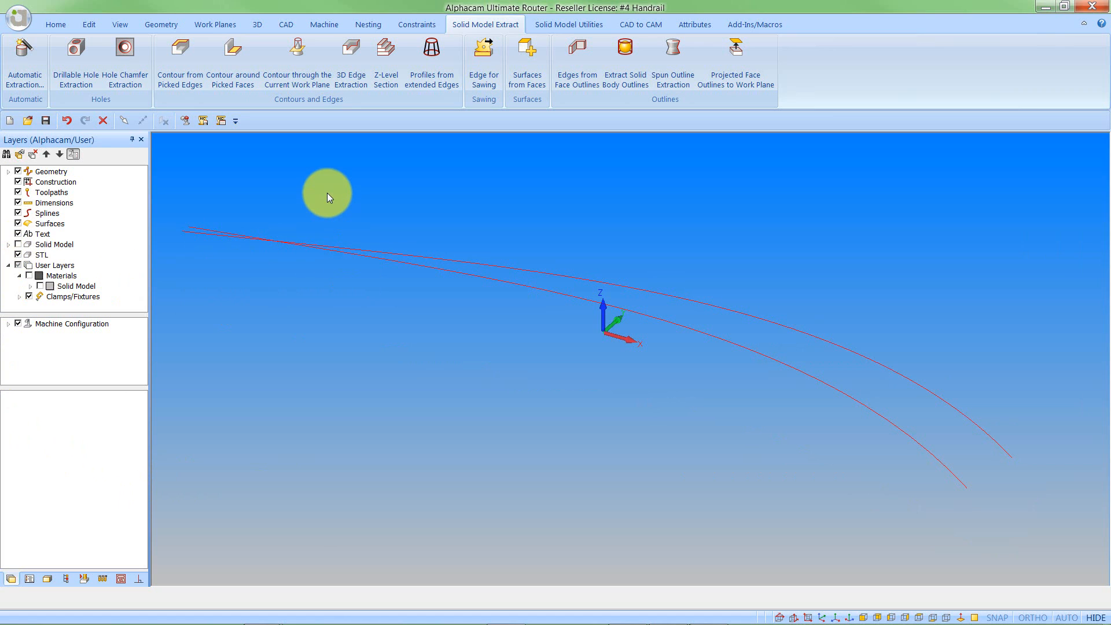
left_click(167, 26)
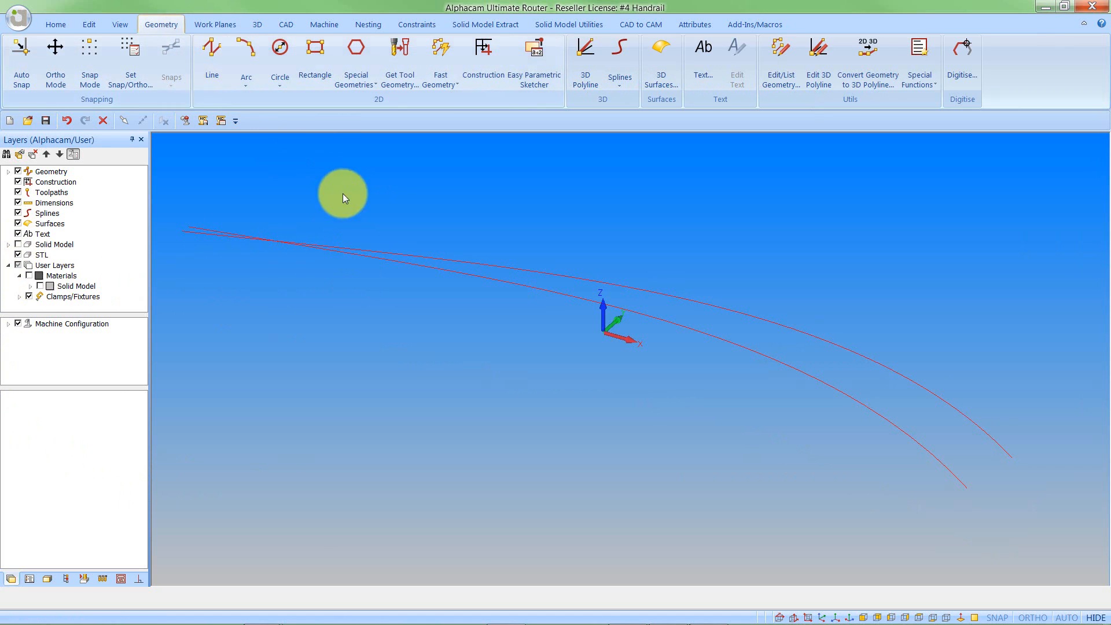
left_click(822, 83)
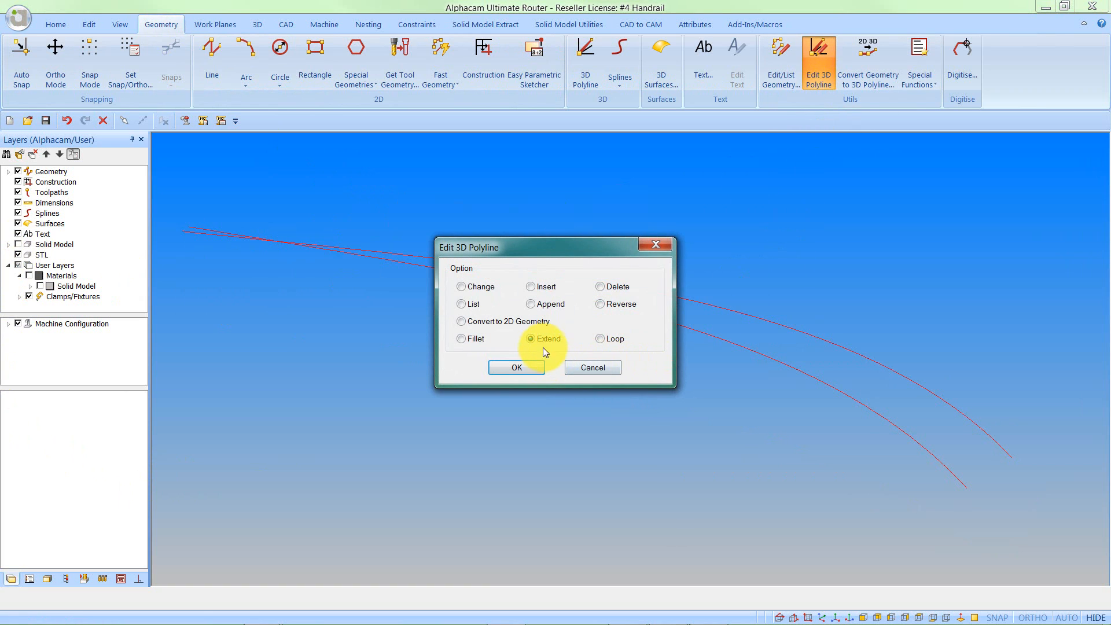
left_click(535, 369)
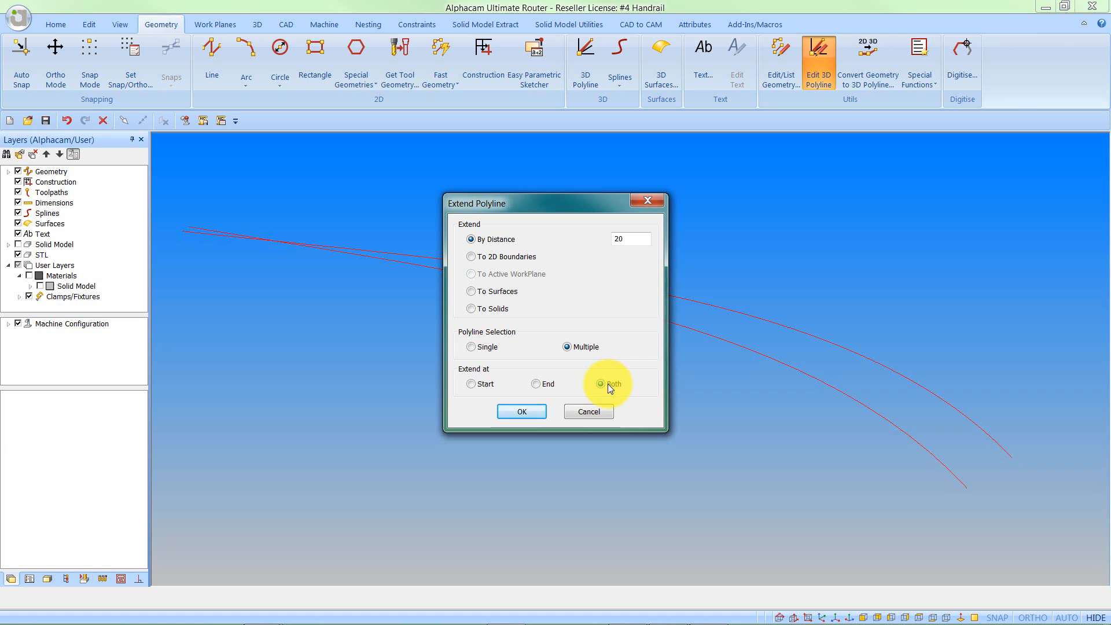
left_click(527, 411)
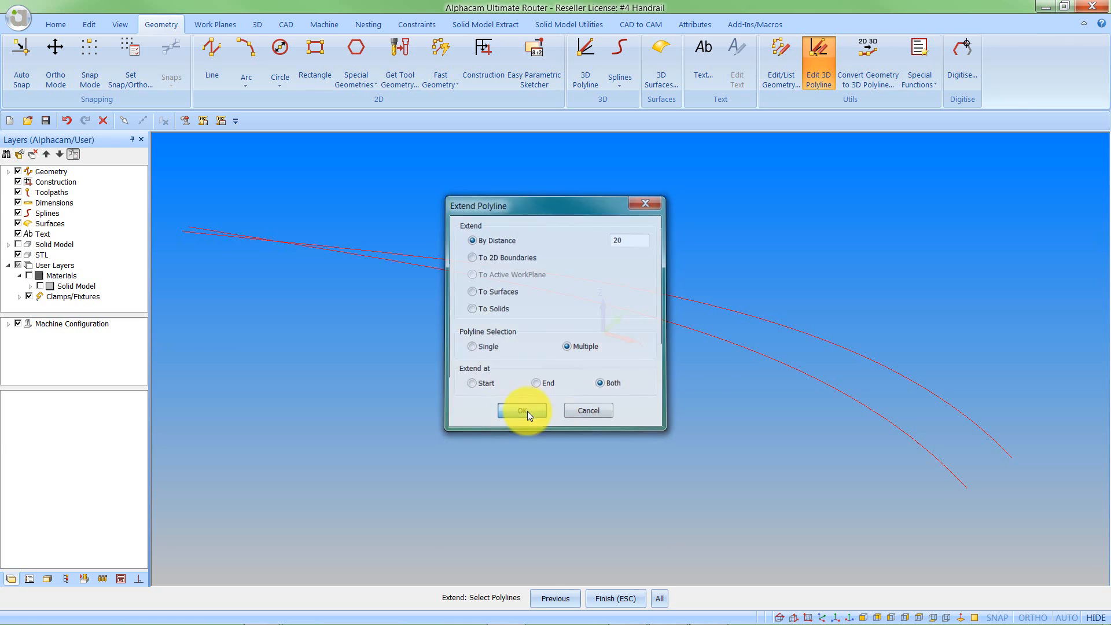
left_click(708, 338)
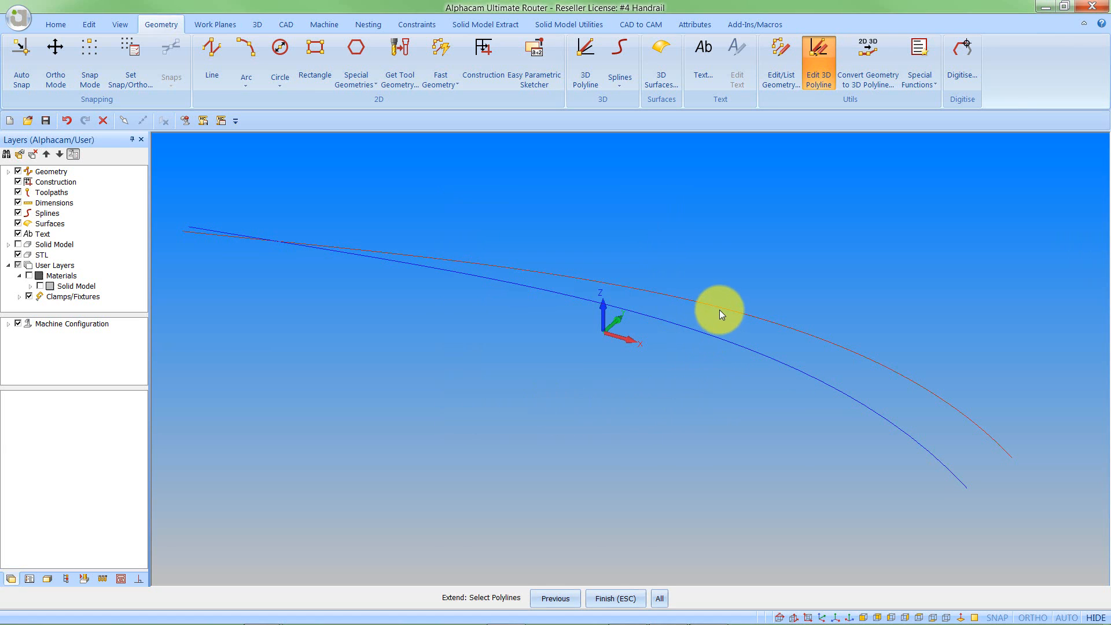
left_click(720, 311)
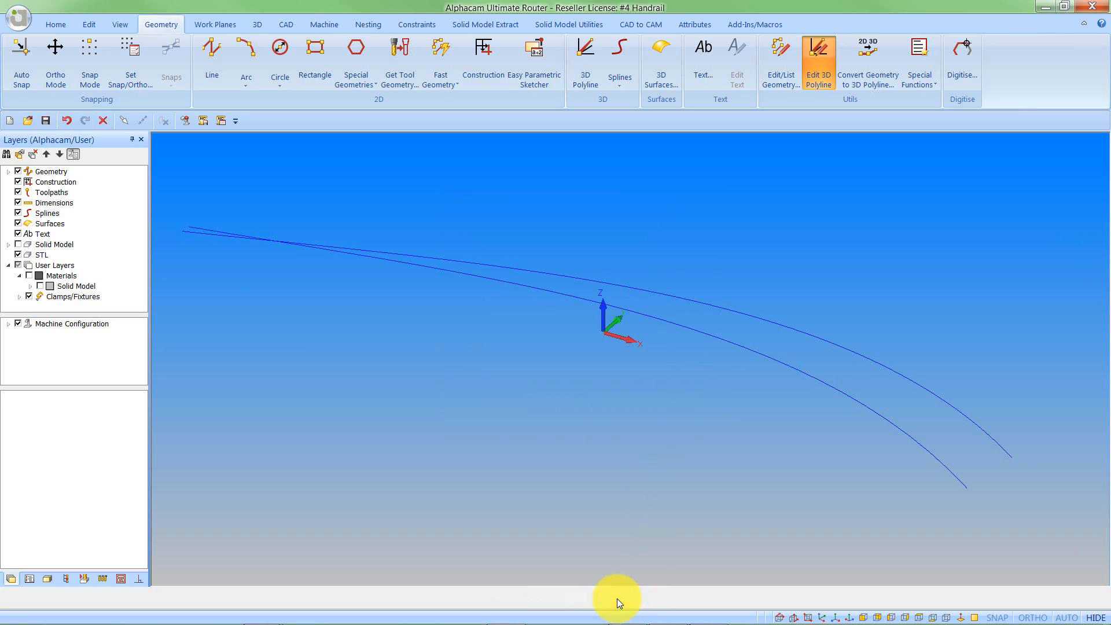
left_click(617, 599)
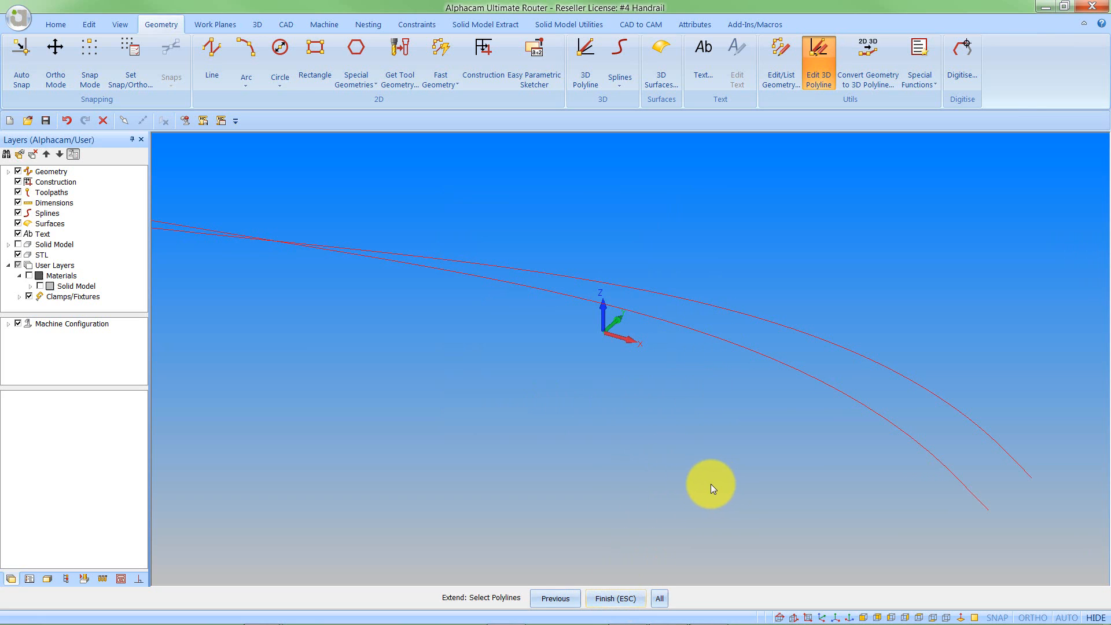
key("Escape")
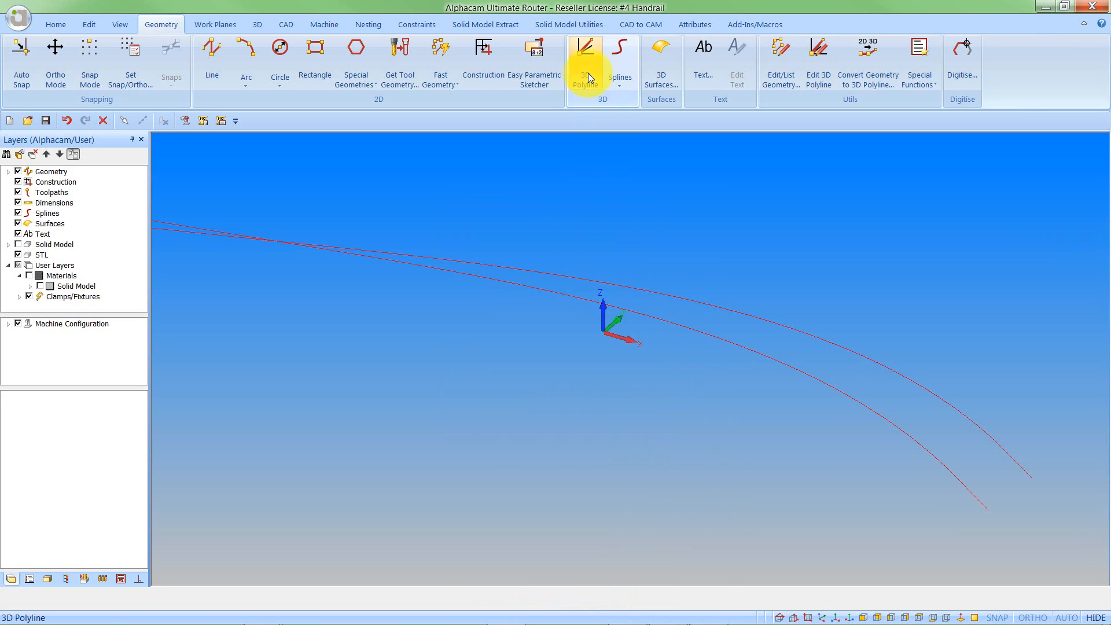
Draw a 3D polyline between the end points of the two extended curves at the handrail's positive X end
left_click(589, 73)
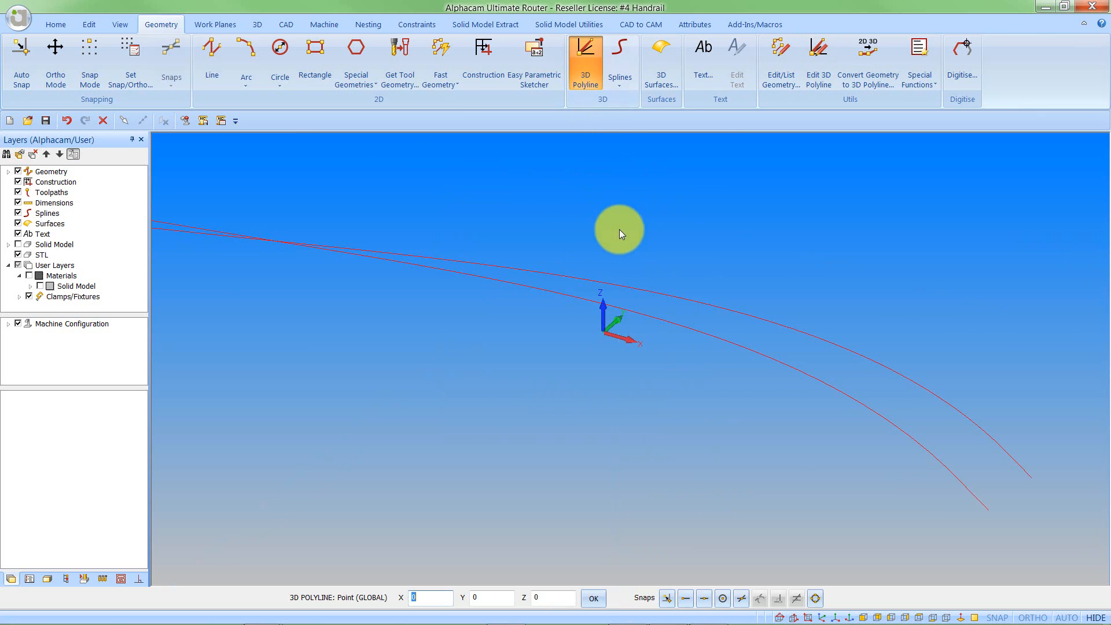
left_click(685, 599)
left_click(988, 510)
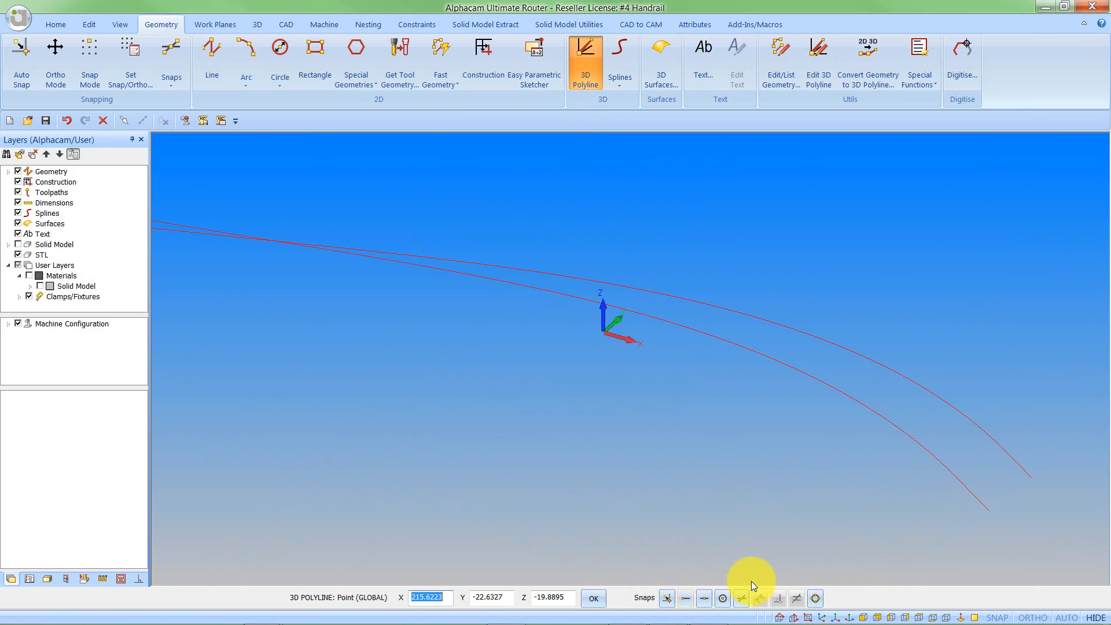
left_click(689, 601)
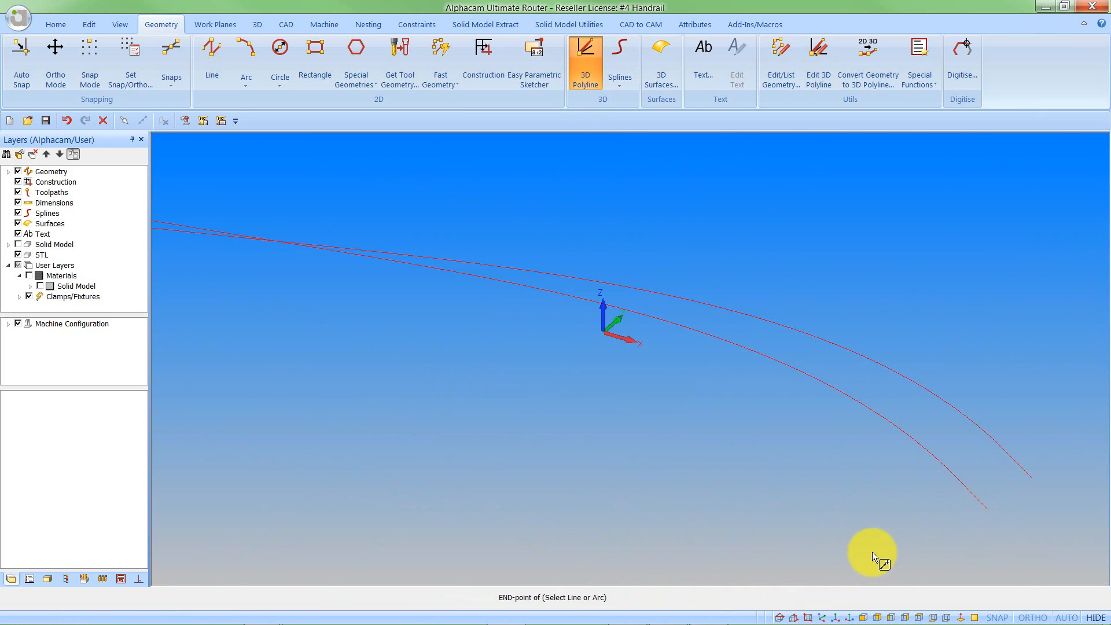
left_click(1032, 477)
key("Escape")
scroll(1069, 508, "down", 5)
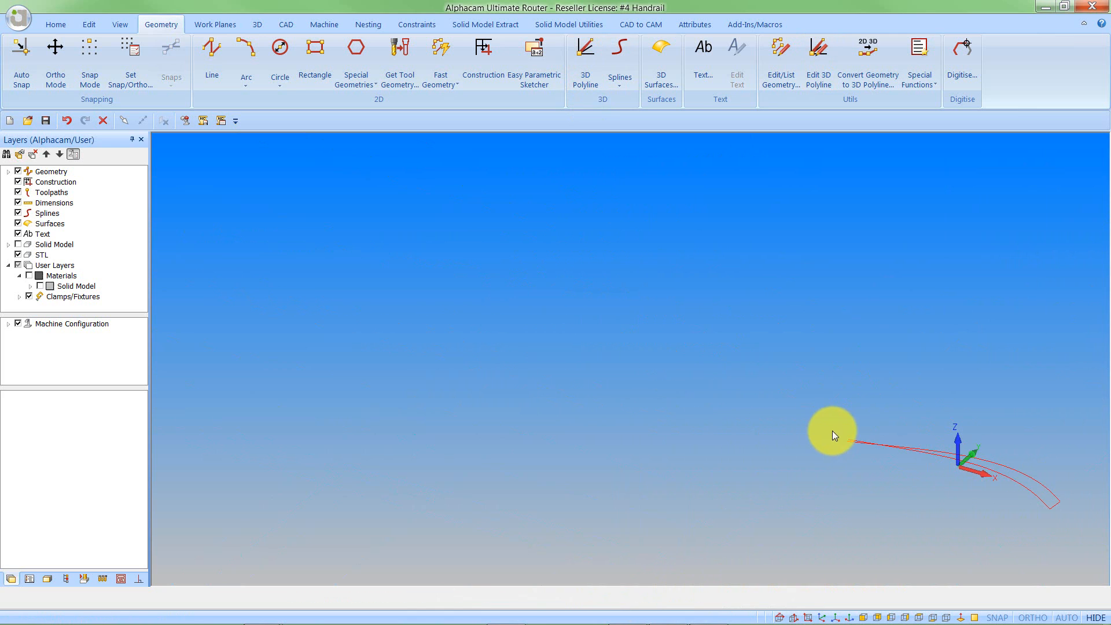
scroll(856, 448, "up", 4)
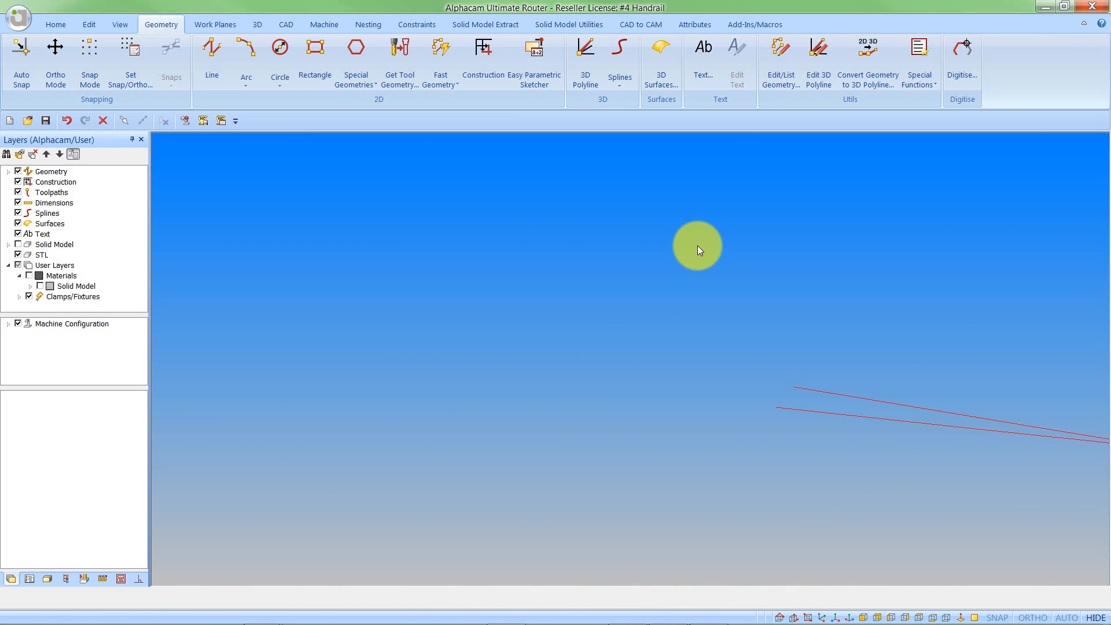
Draw a 3D polyline between the end points of the two extended curves at the handrail's negative X end
key("Return")
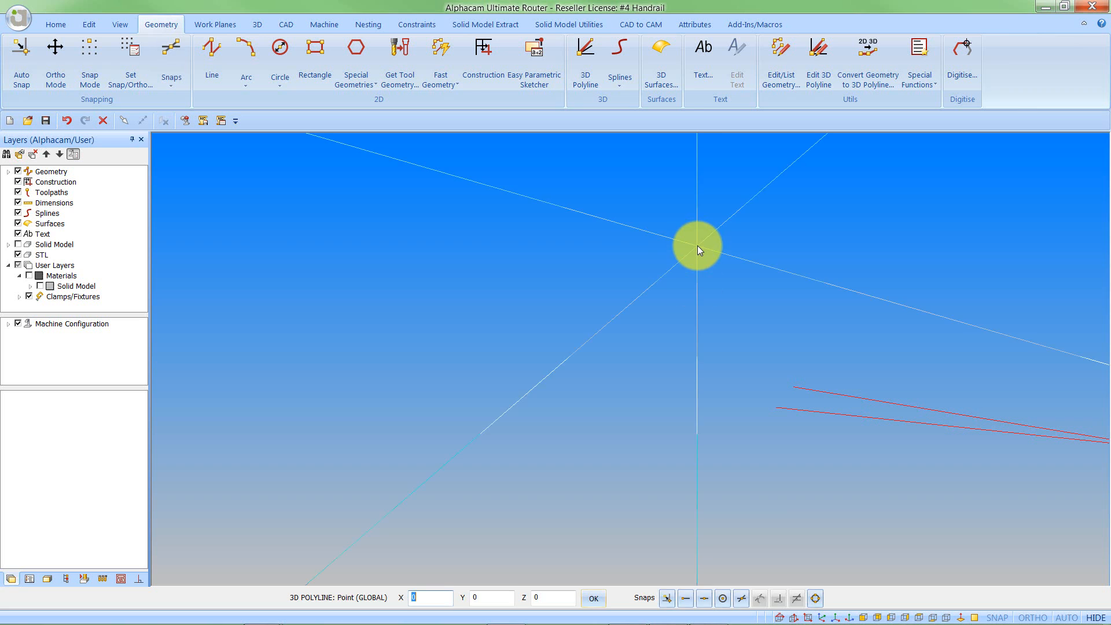
left_click(687, 598)
left_click(780, 408)
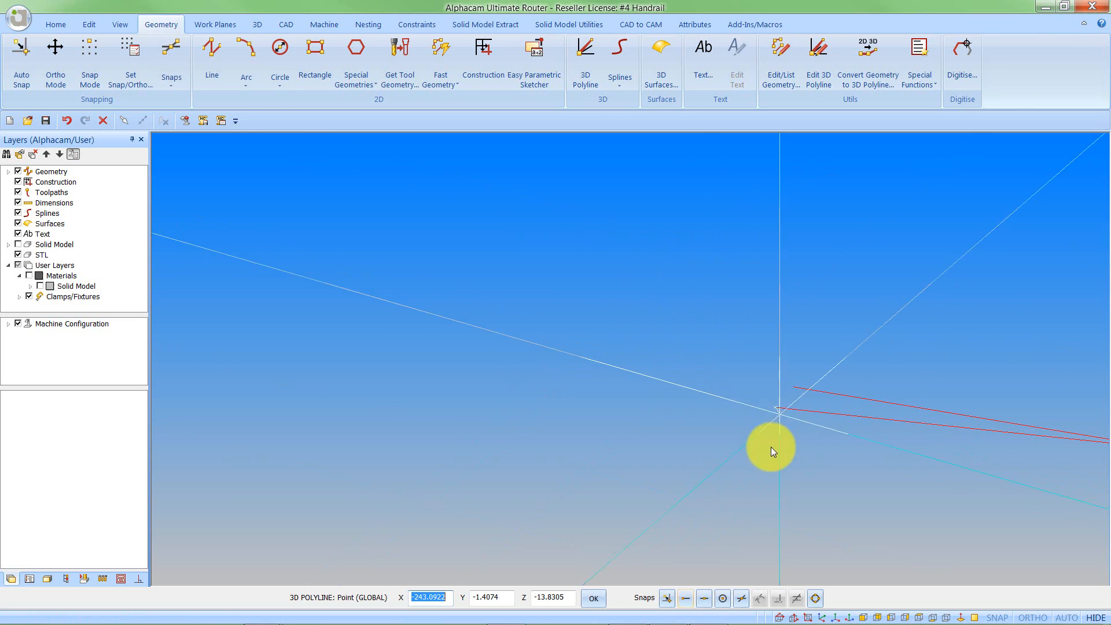
left_click(693, 598)
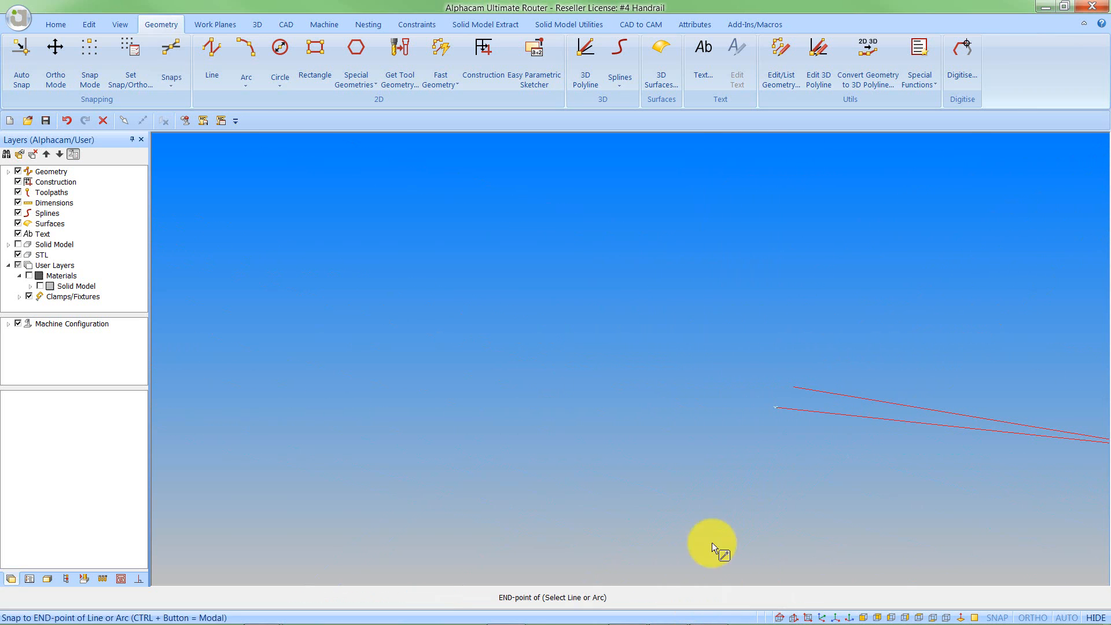
left_click(794, 388)
key("Escape")
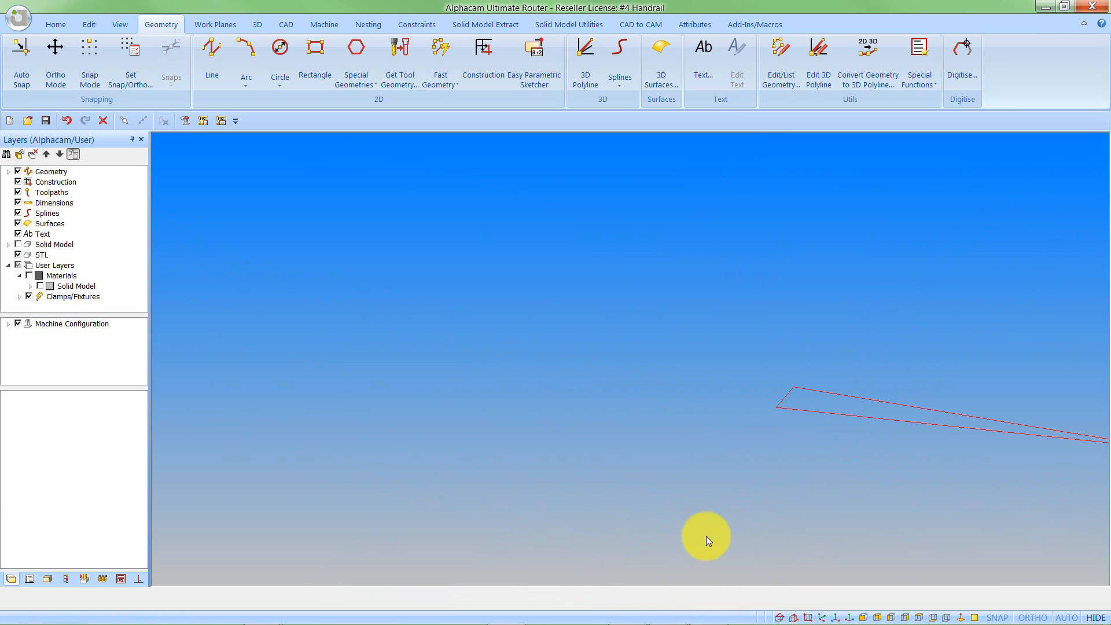
Join the two long edge curves and the two connecting end polylines into one closed 3D boundary
left_click(822, 618)
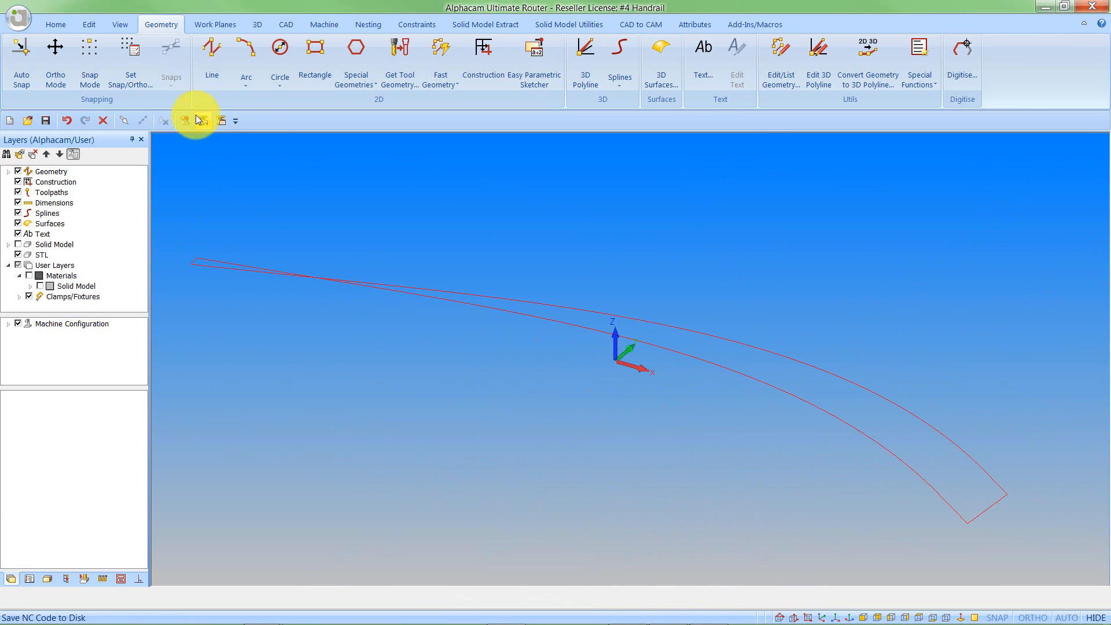
left_click(88, 25)
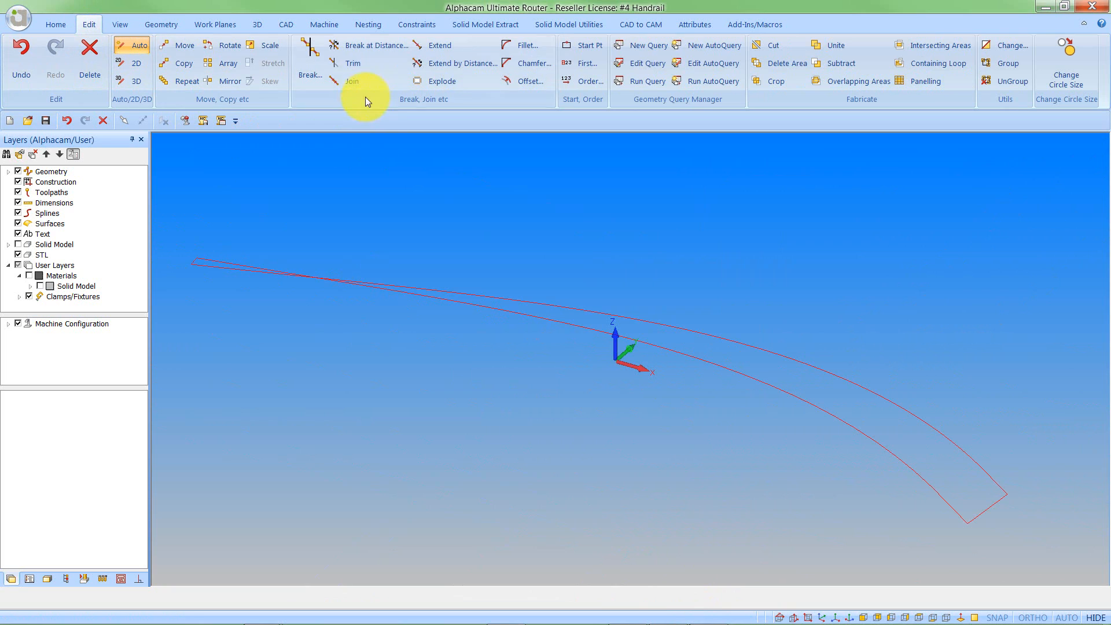
left_click(349, 82)
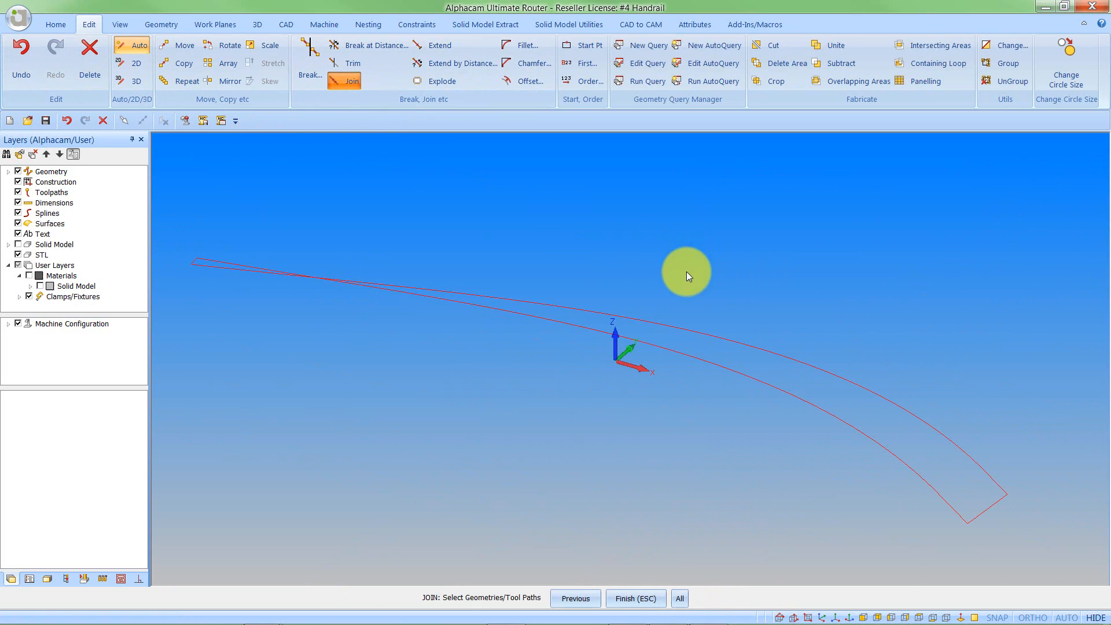
left_click(695, 331)
left_click(702, 359)
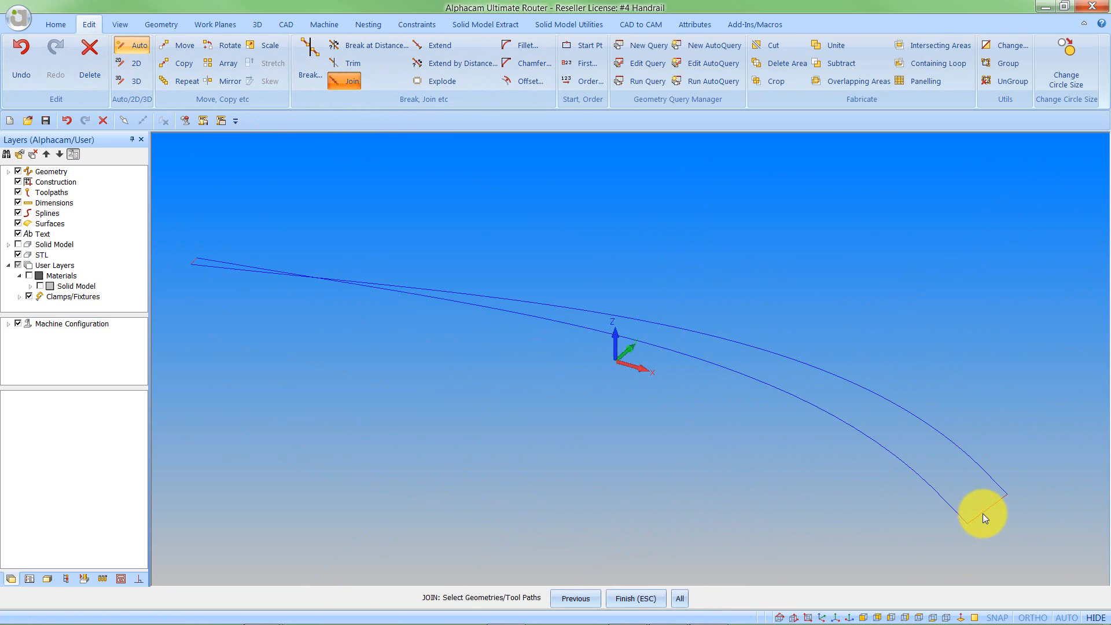
scroll(204, 261, "up", 3)
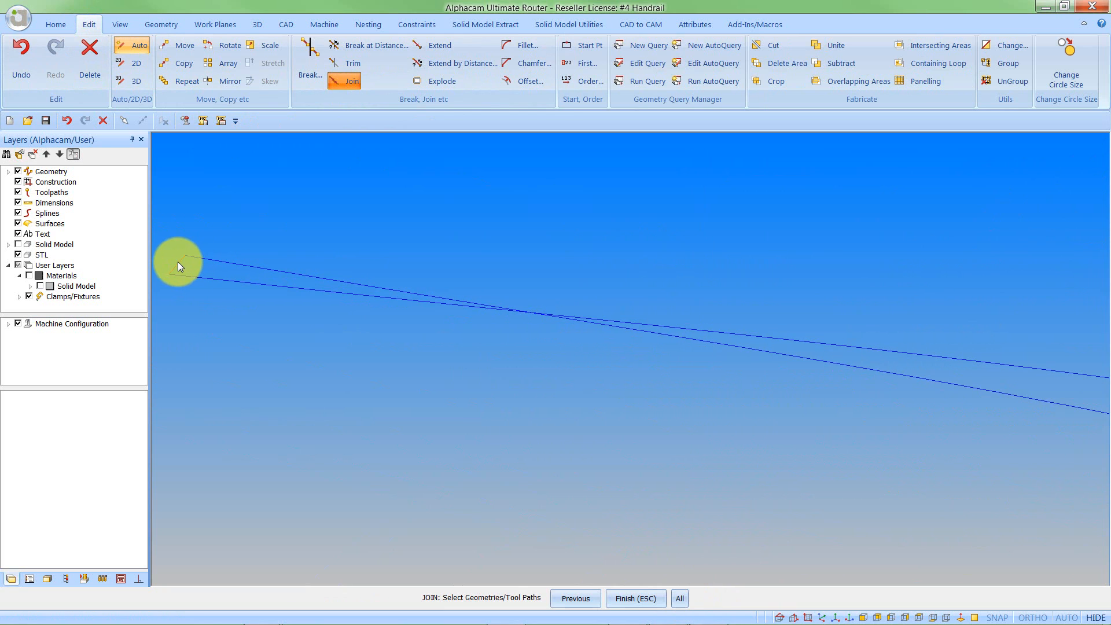
key("Escape")
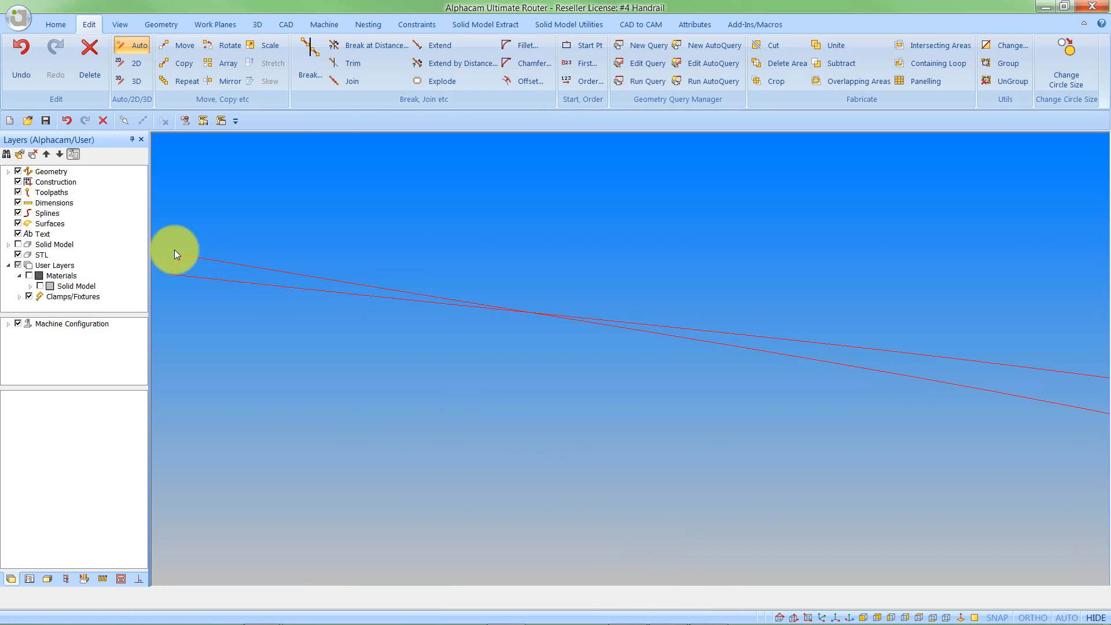
Show the solid model again and select the Flat End - 10mm tool from the Advanced 5-Axis Tools
left_click(18, 244)
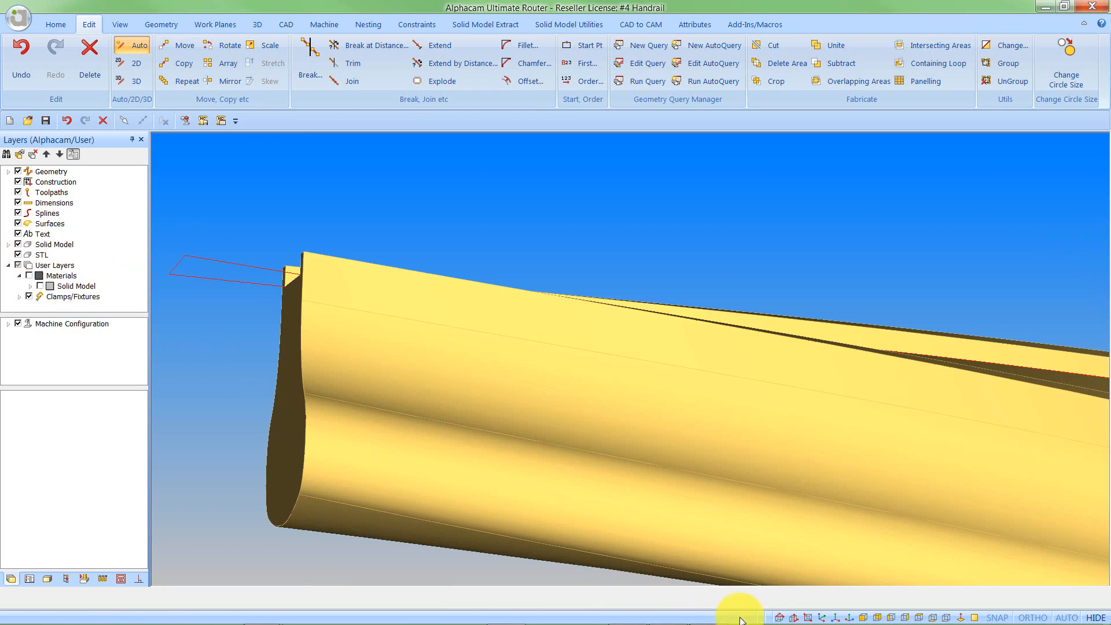
left_click(822, 617)
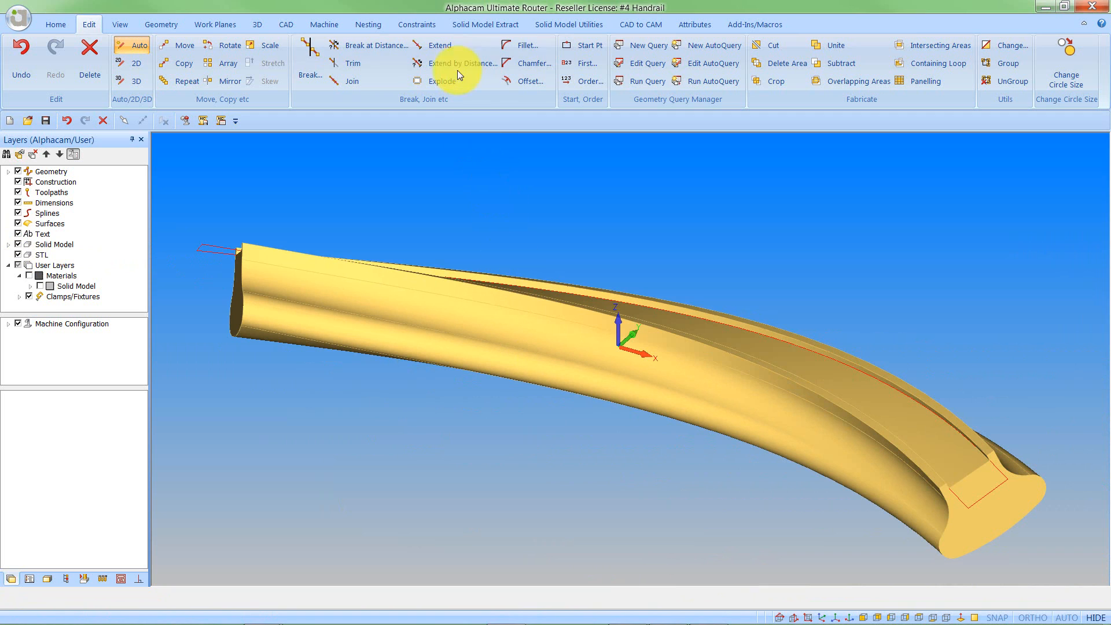
left_click(324, 25)
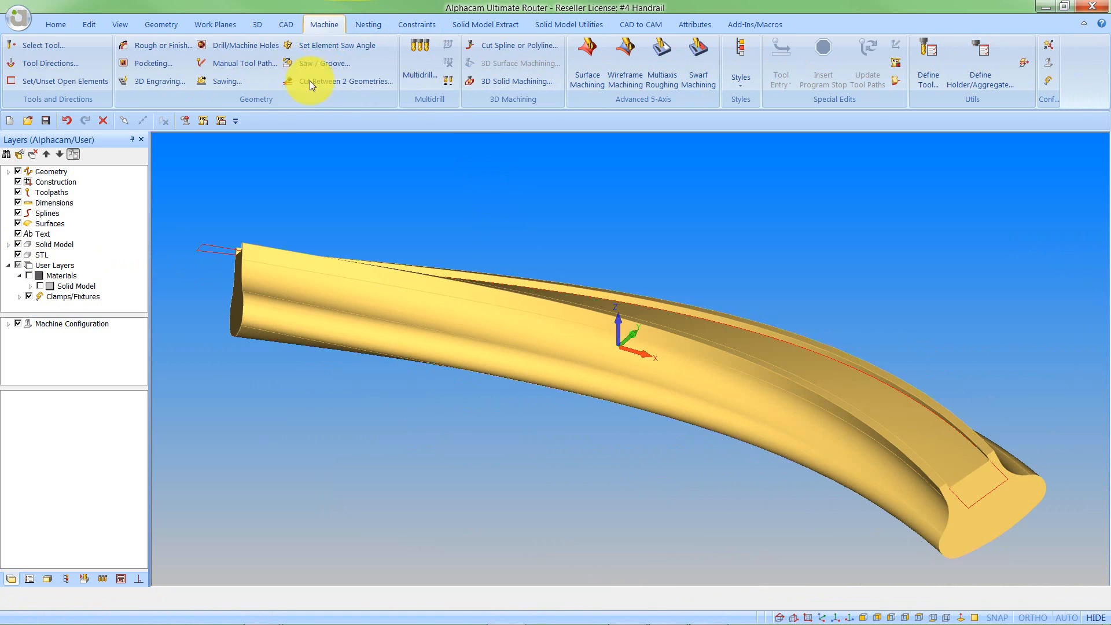
left_click(46, 45)
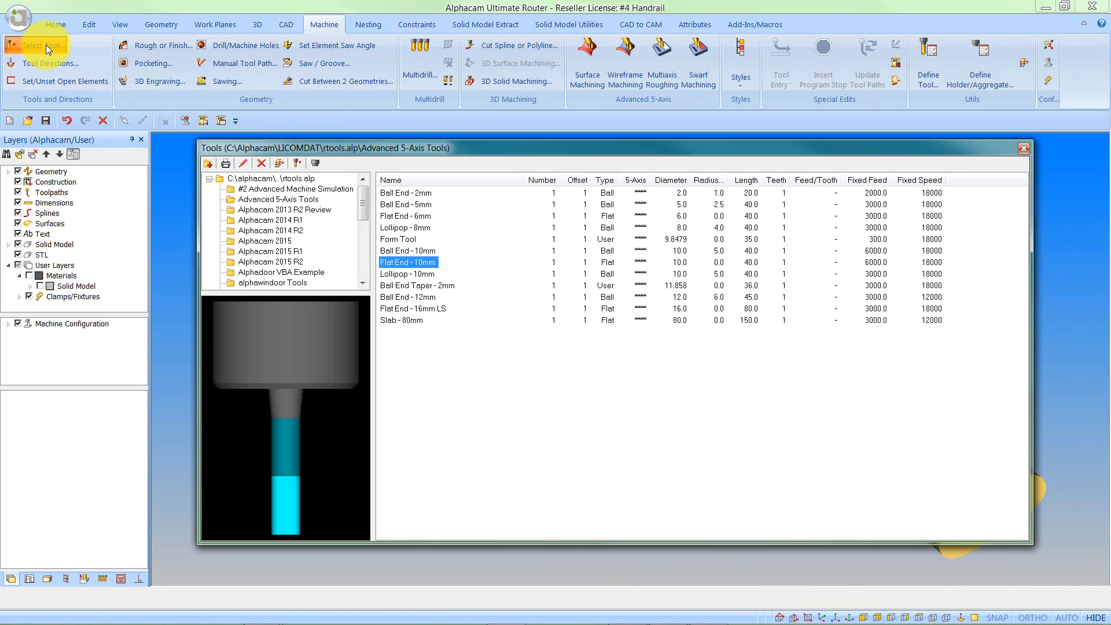
double_click(397, 266)
left_click(395, 263)
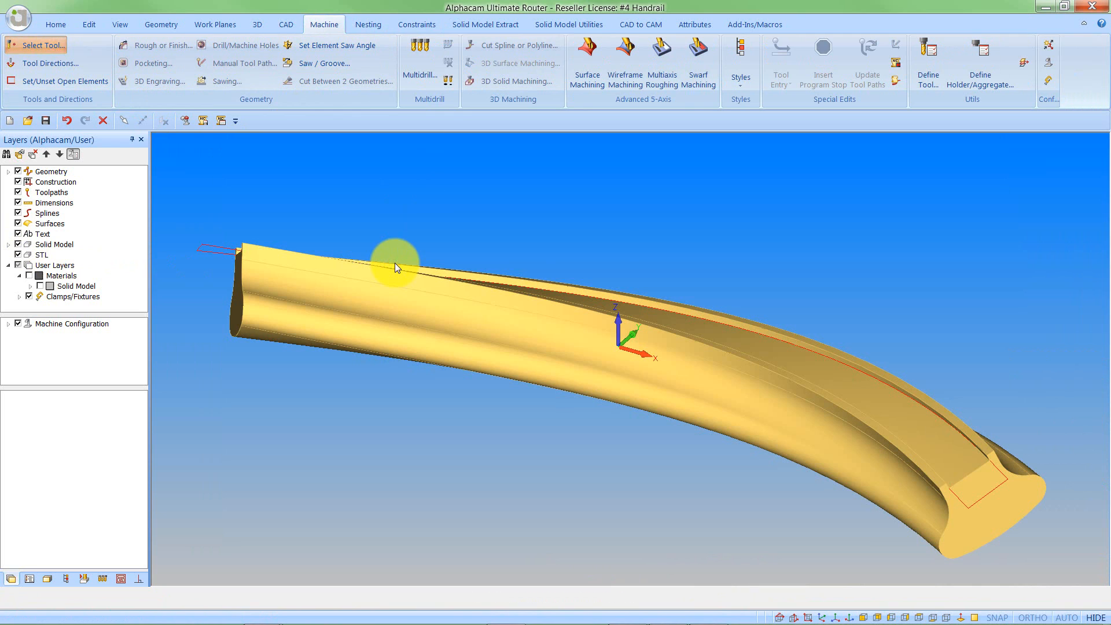
Start a Multiaxis Roughing operation, accepting the tool data, with a maximum stepover of 5 and 2 depth slices
left_click(655, 84)
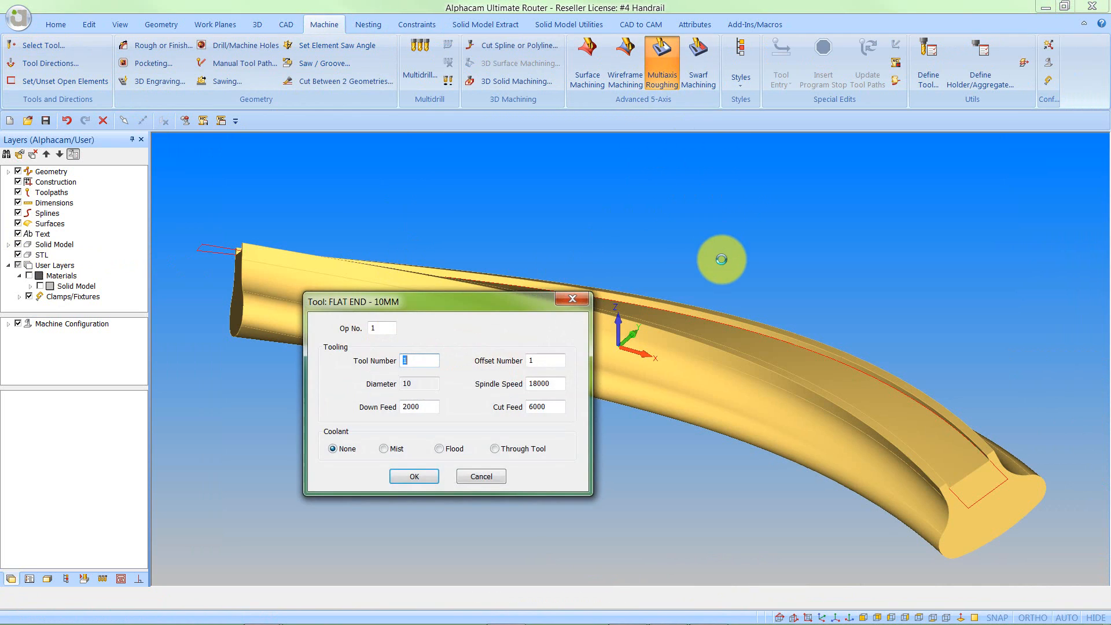
left_click(415, 477)
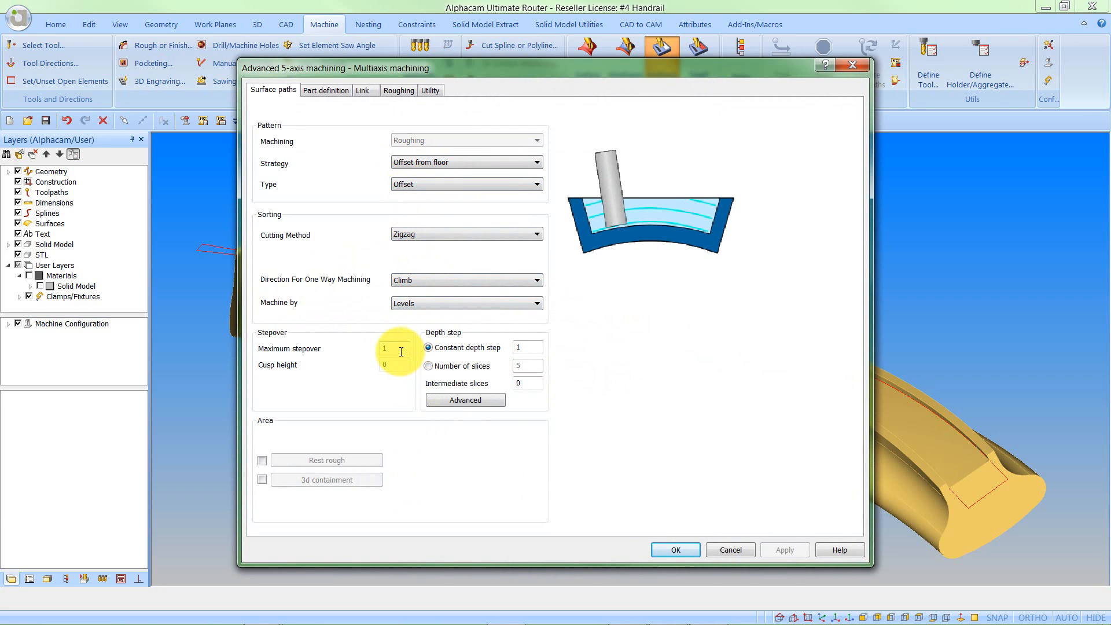
left_click(375, 348)
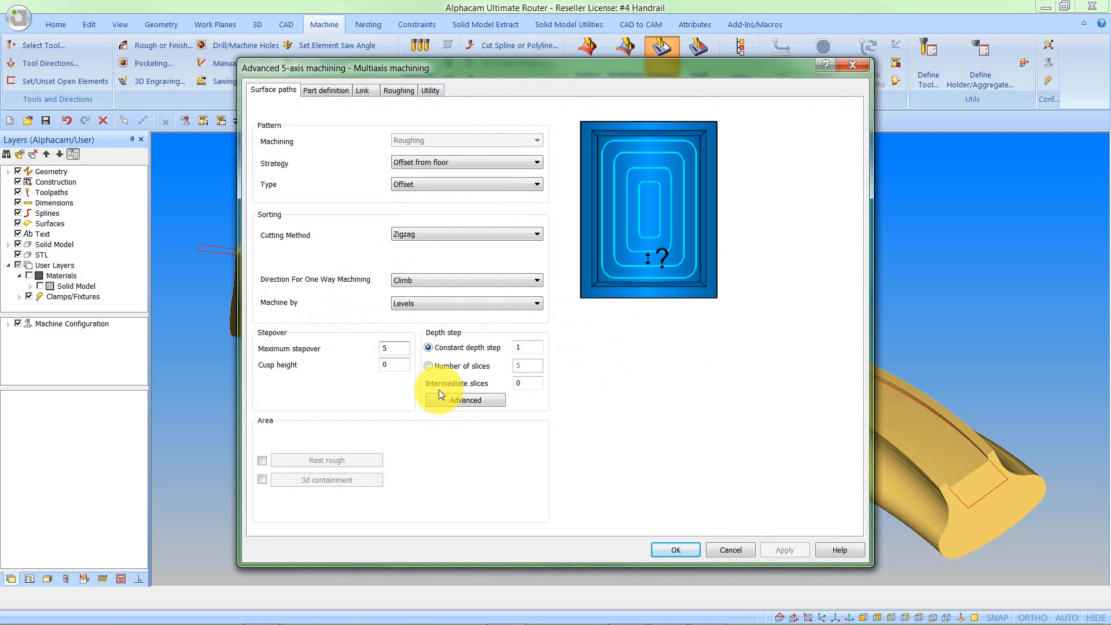
left_click(429, 366)
double_click(524, 367)
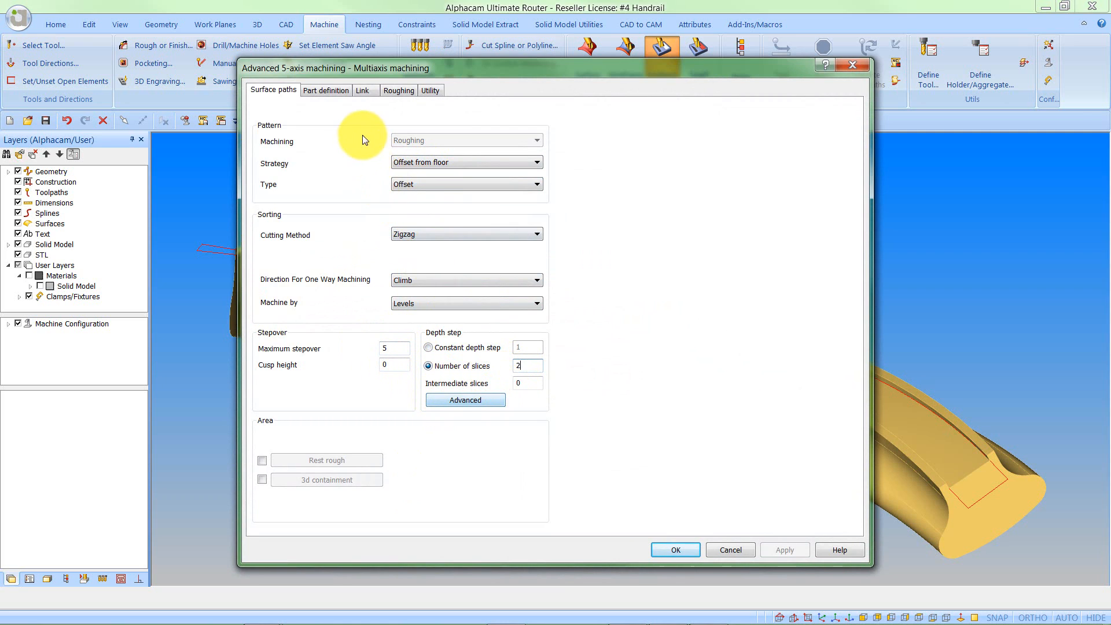
Assign the bottom face of the handrail's recess as the floor surface of the roughing operation
left_click(324, 91)
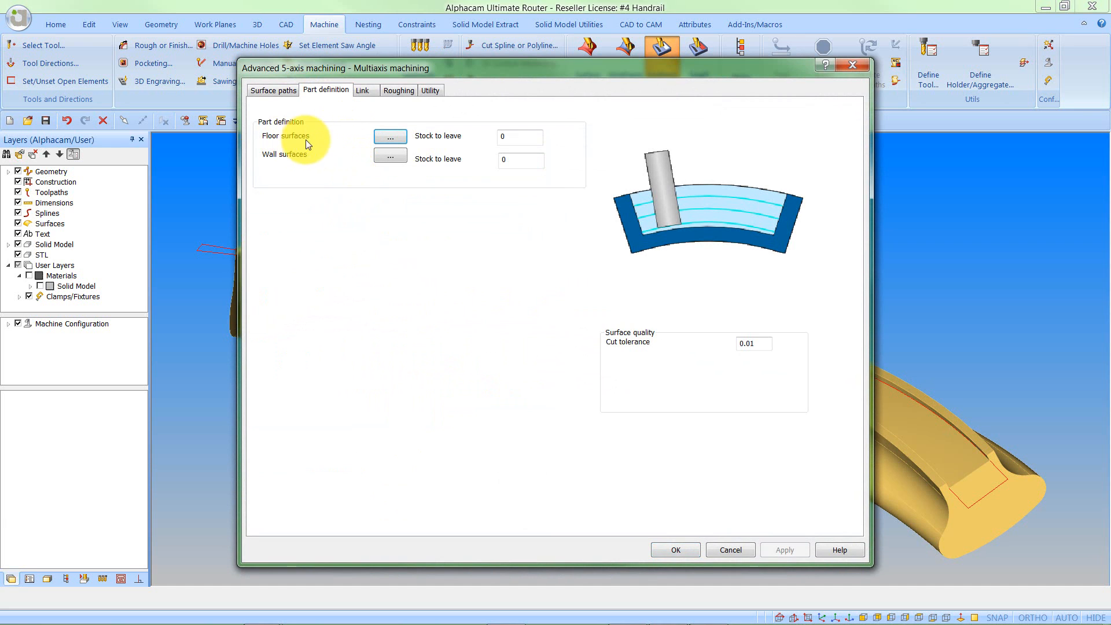
left_click(389, 137)
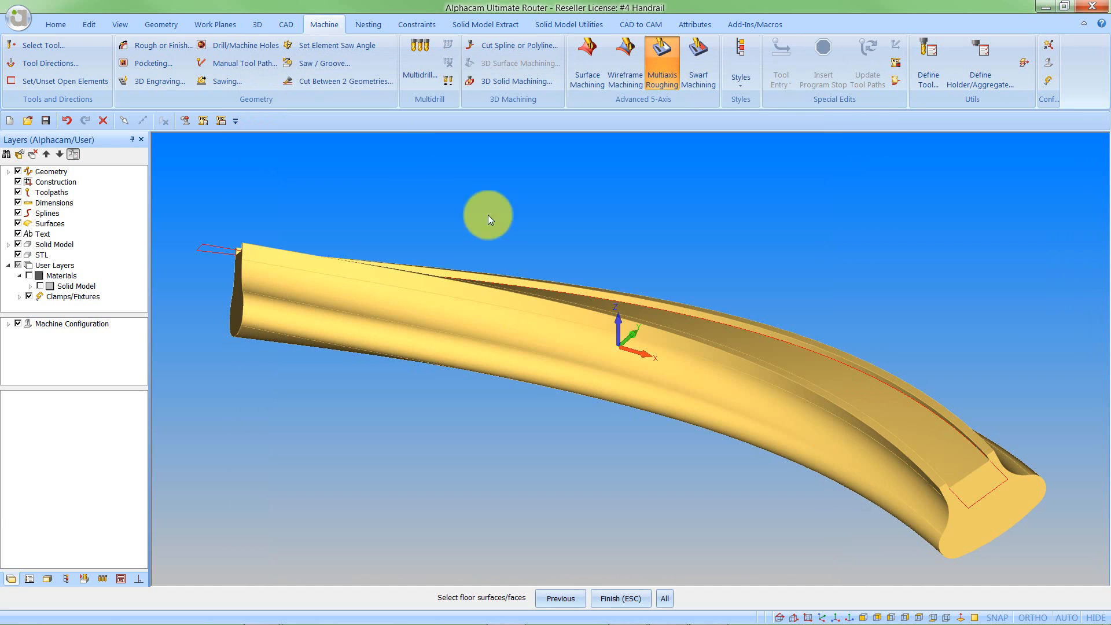
left_click(763, 365)
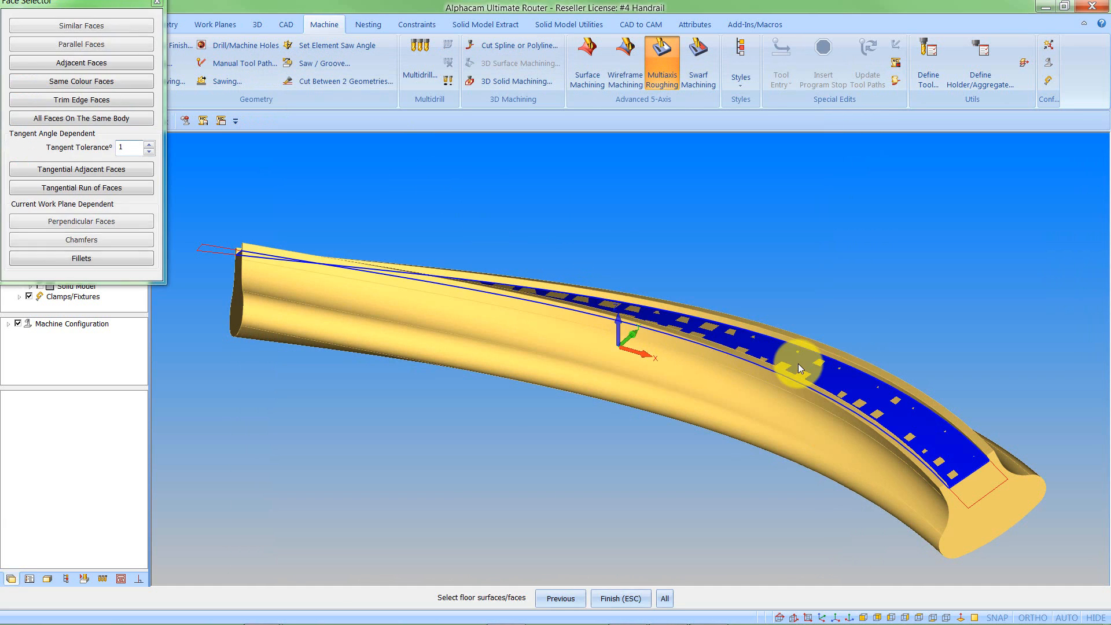
left_click(626, 600)
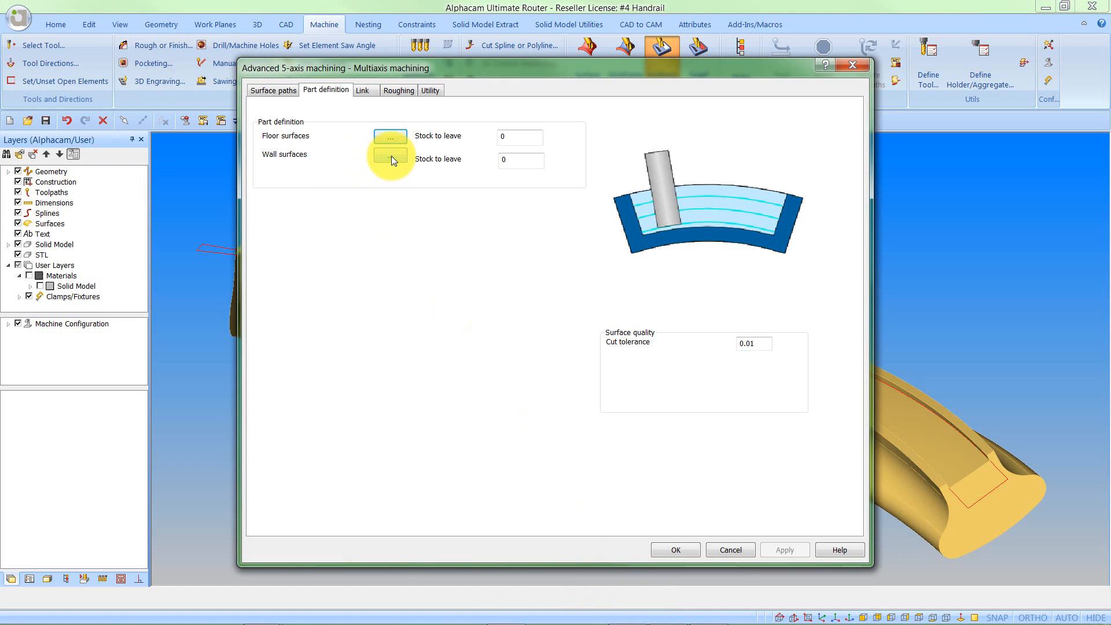
Assign the two long side faces of the handrail's recess as the wall surfaces
left_click(392, 155)
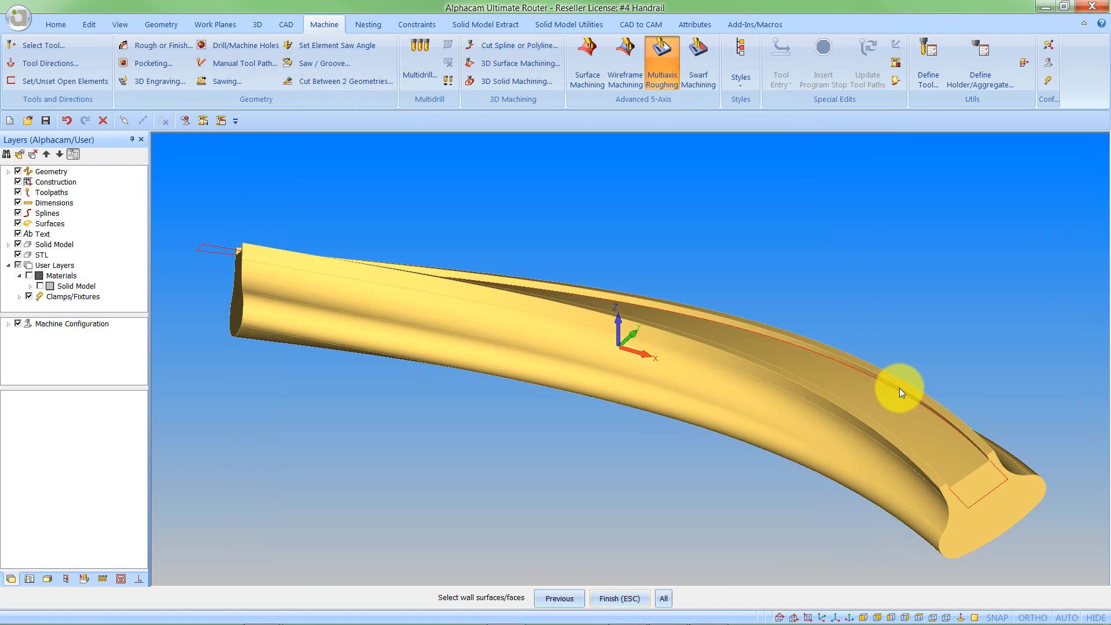
left_click(899, 394)
middle_click_drag(899, 486, 728, 418, "shift")
left_click(727, 411)
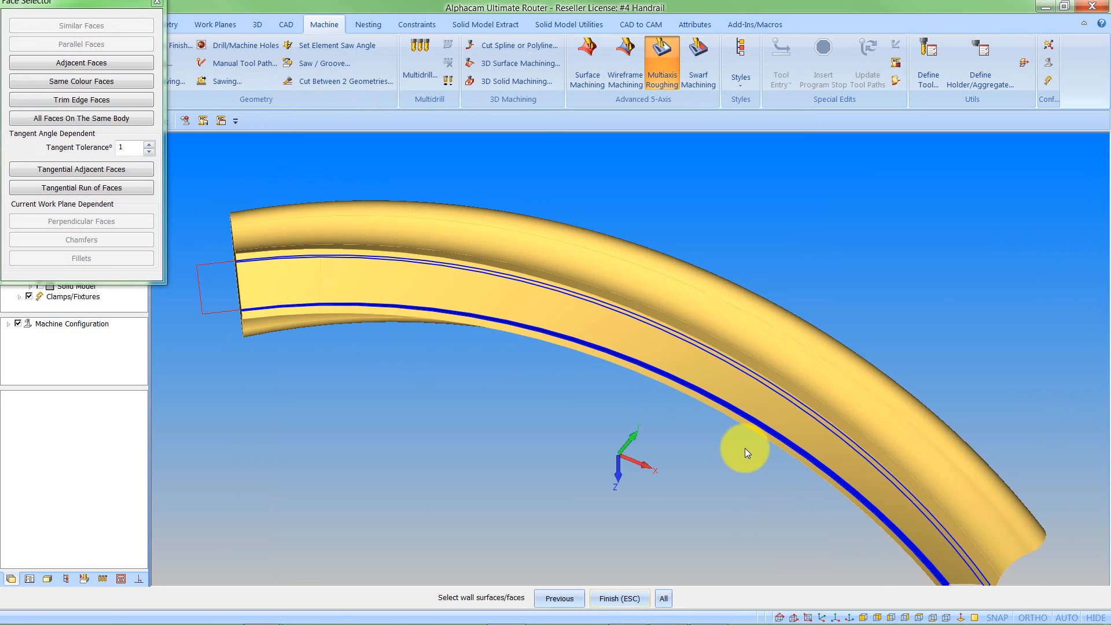
middle_click_drag(745, 448, 1044, 495, "shift")
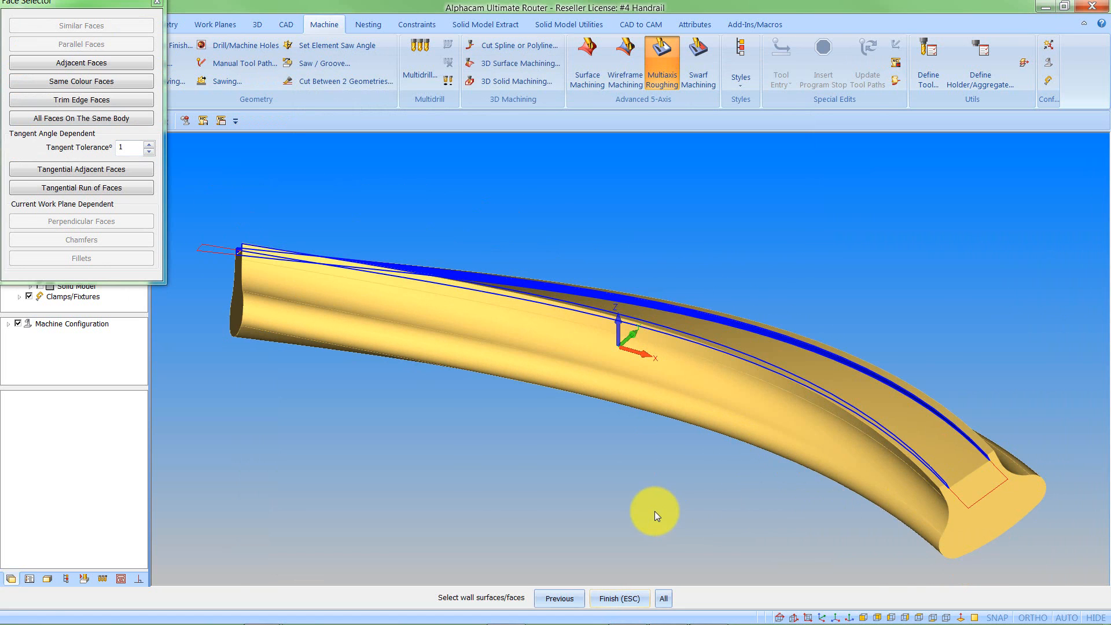
key("Escape")
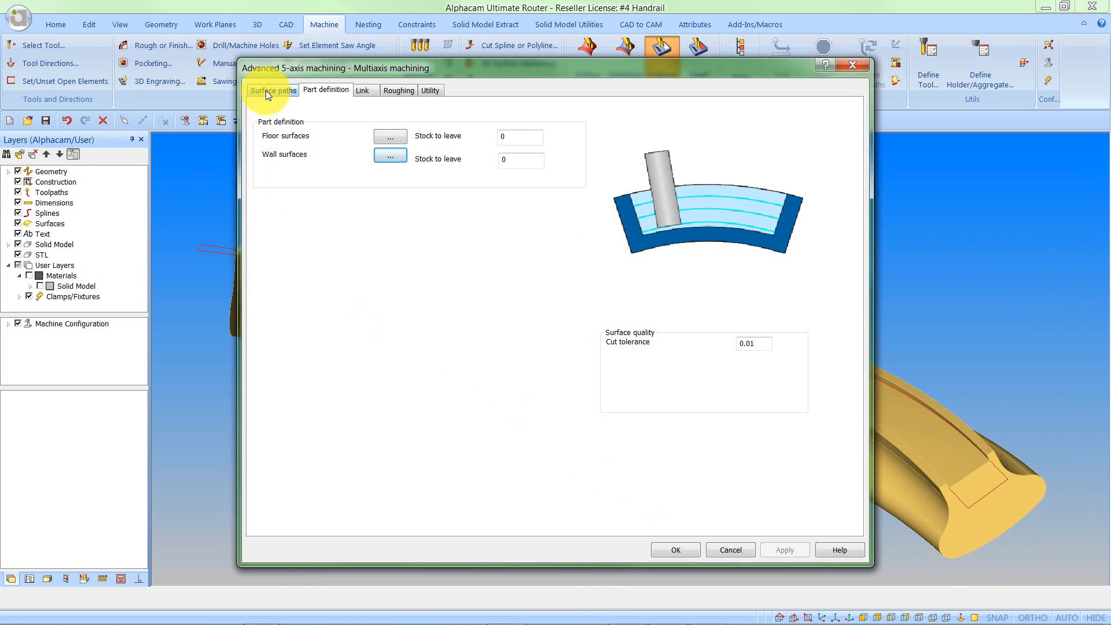
Enable 3D containment for the roughing and use the joined closed polyline around the recess as the containment curve
left_click(266, 90)
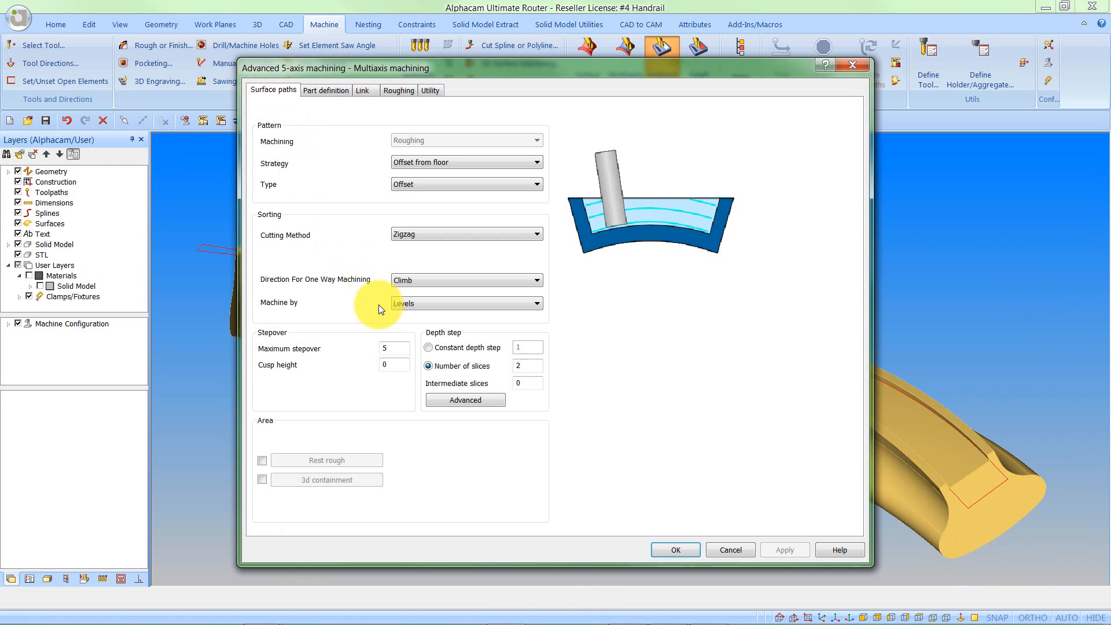
left_click(262, 481)
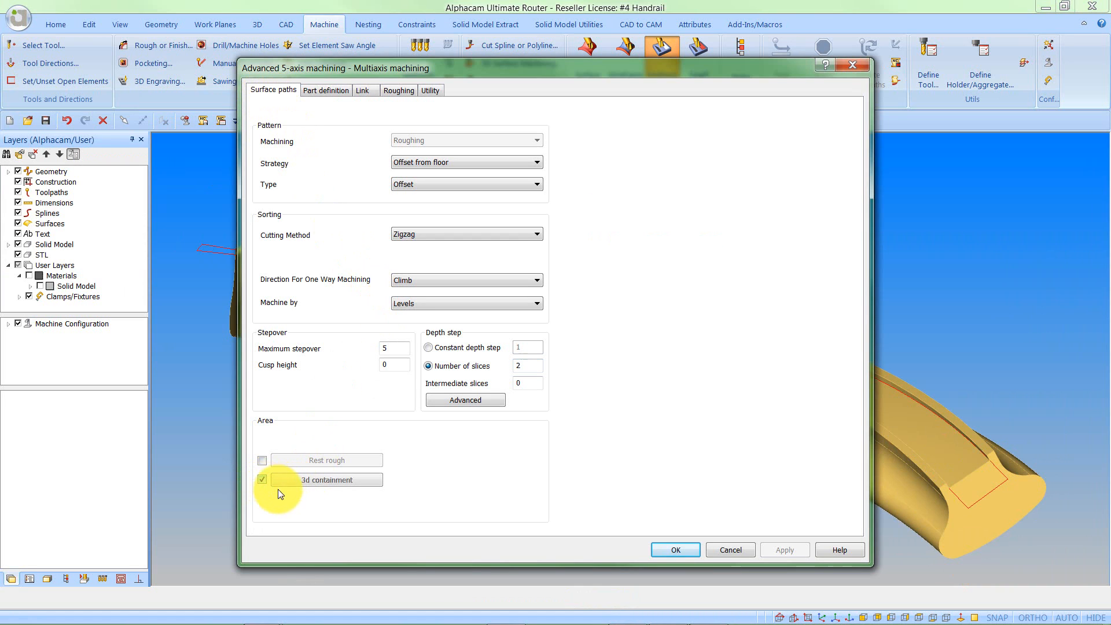
left_click(317, 481)
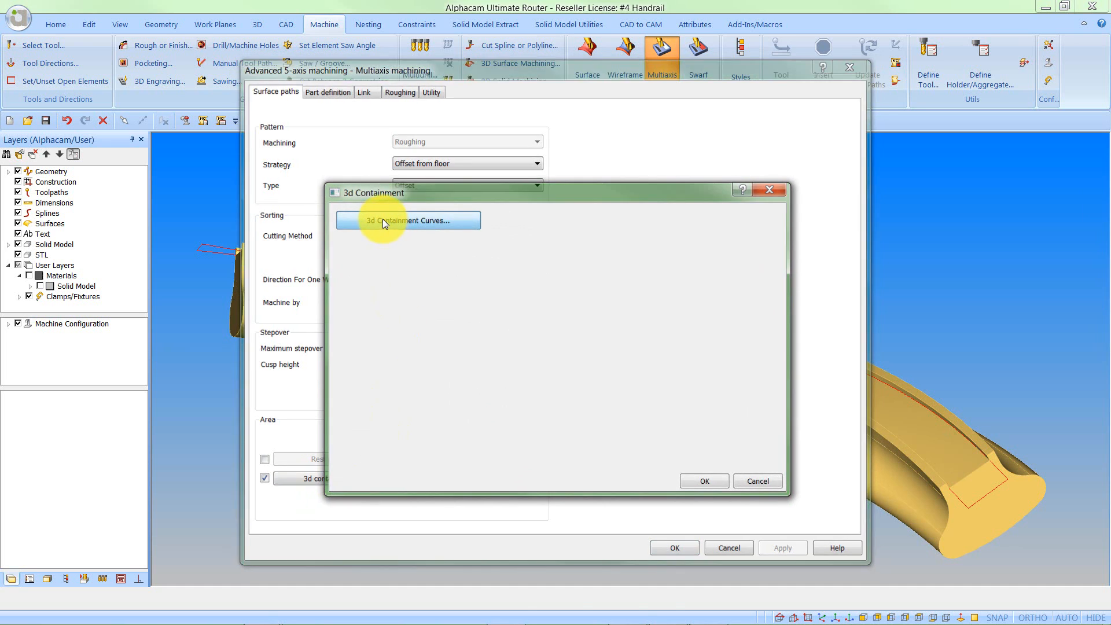
left_click(384, 221)
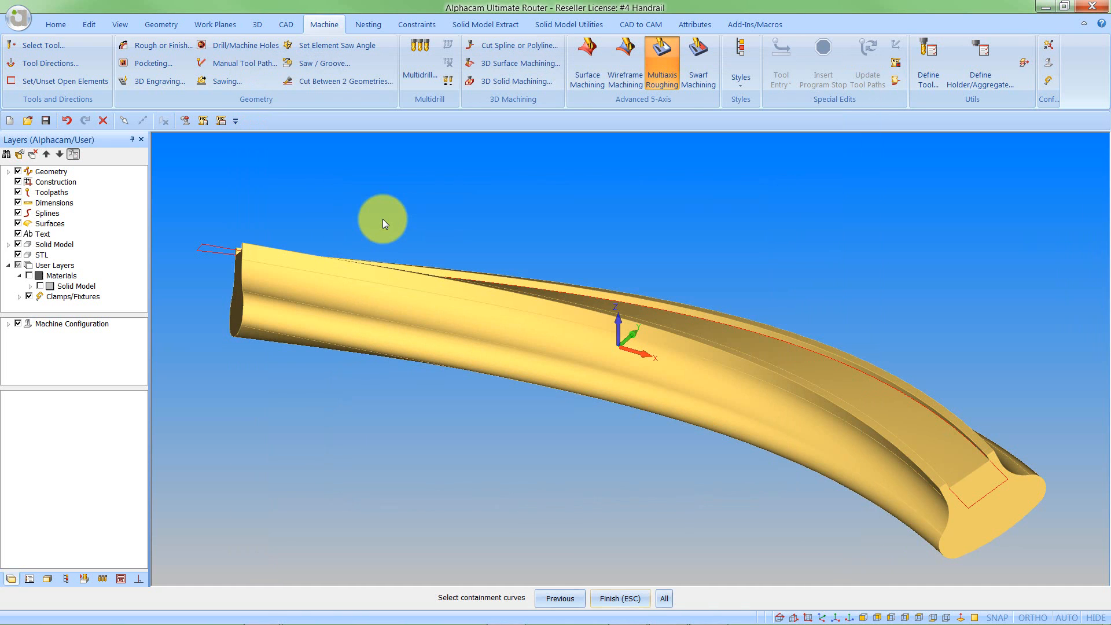
left_click(221, 249)
left_click(606, 595)
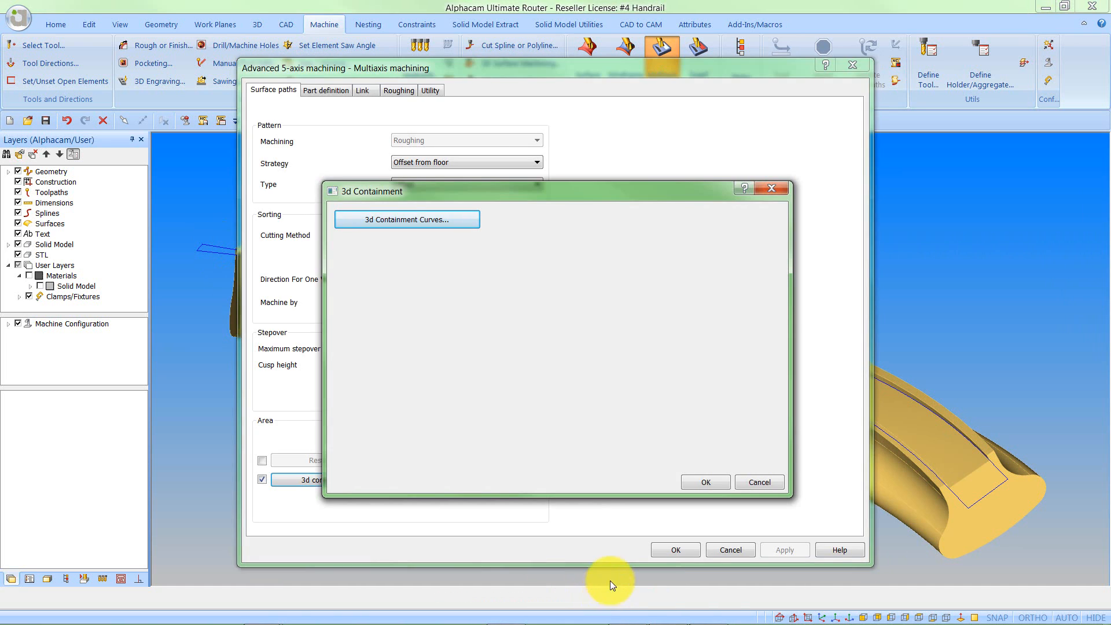
left_click(695, 483)
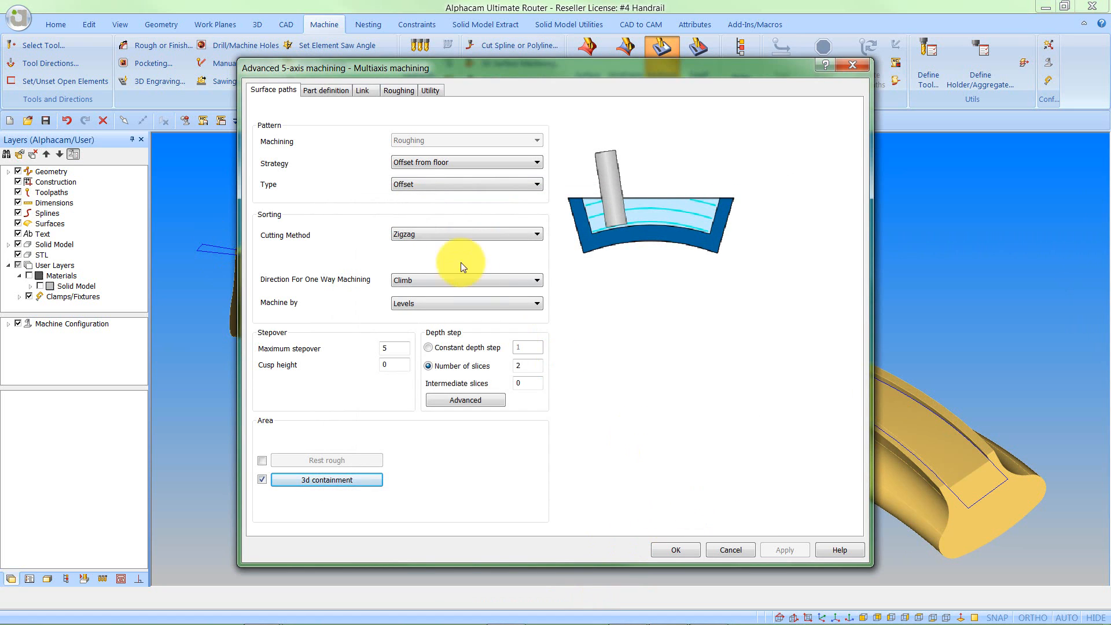
Set the roughing operation's cut tolerance to 0.1
left_click(328, 91)
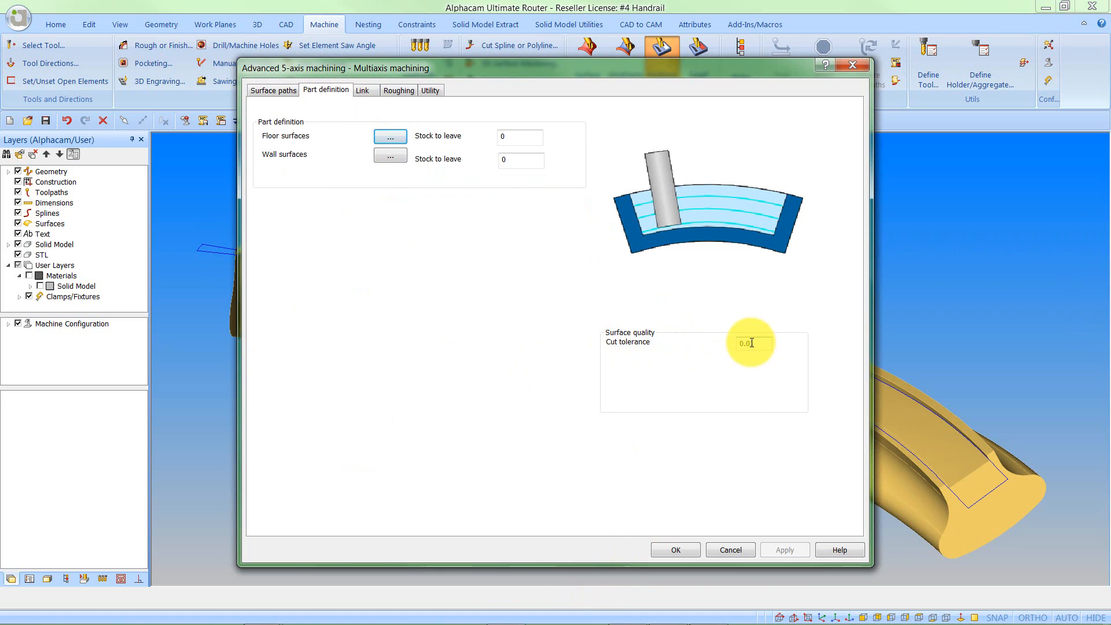
key("BackSpace")
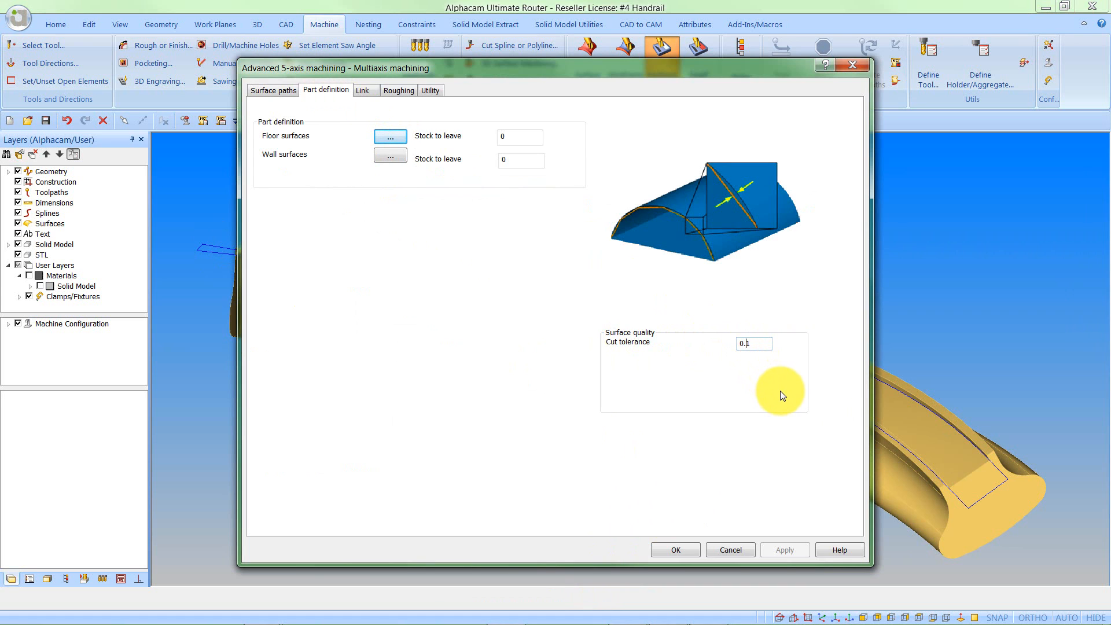
Generate the handrail recess roughing toolpath and simulate it from the side view at a raised simulation speed
left_click(676, 550)
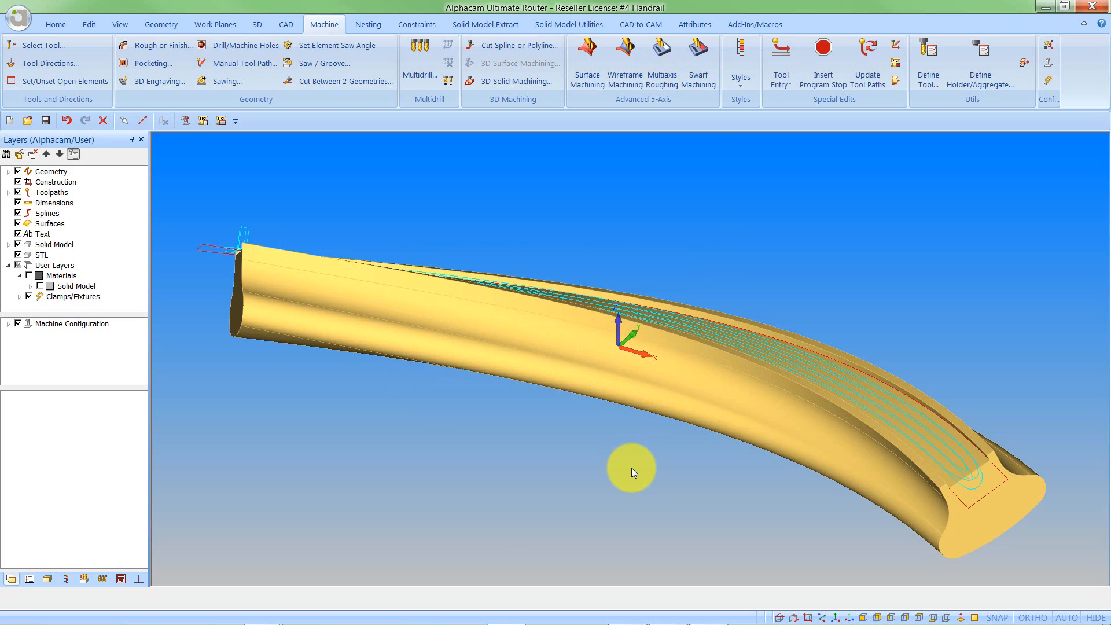
middle_click_drag(650, 372, 845, 368, "shift")
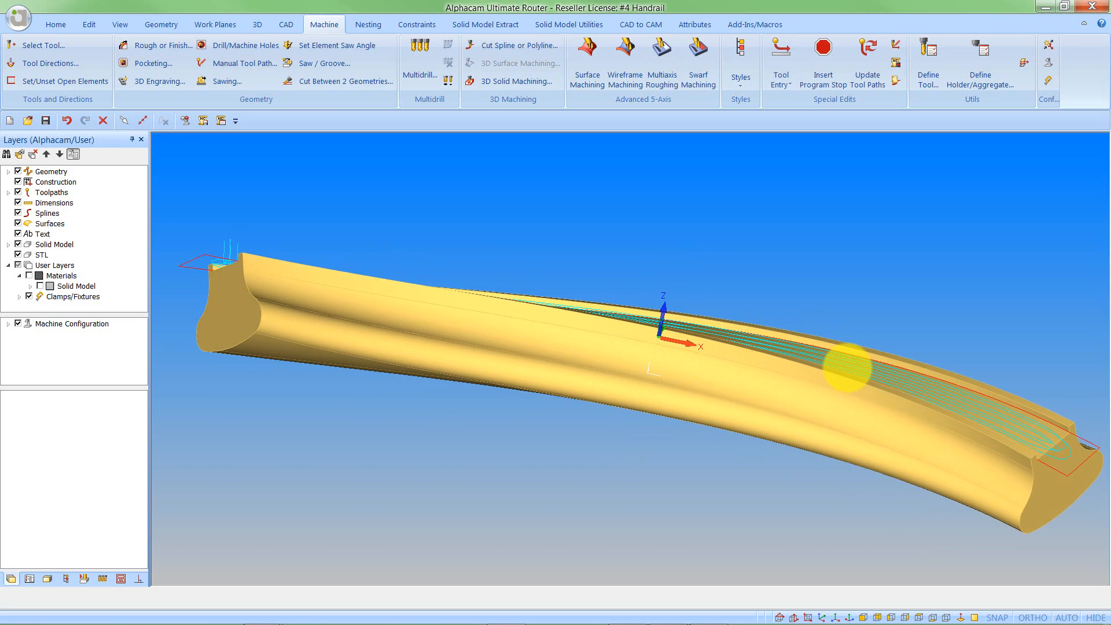
left_click(891, 618)
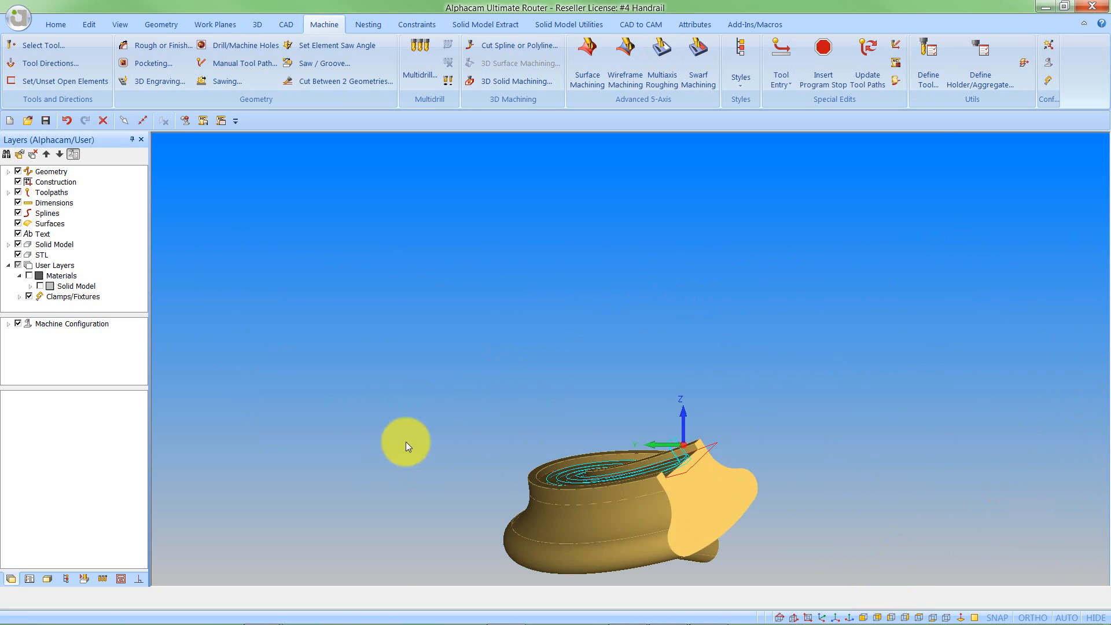
left_click(84, 579)
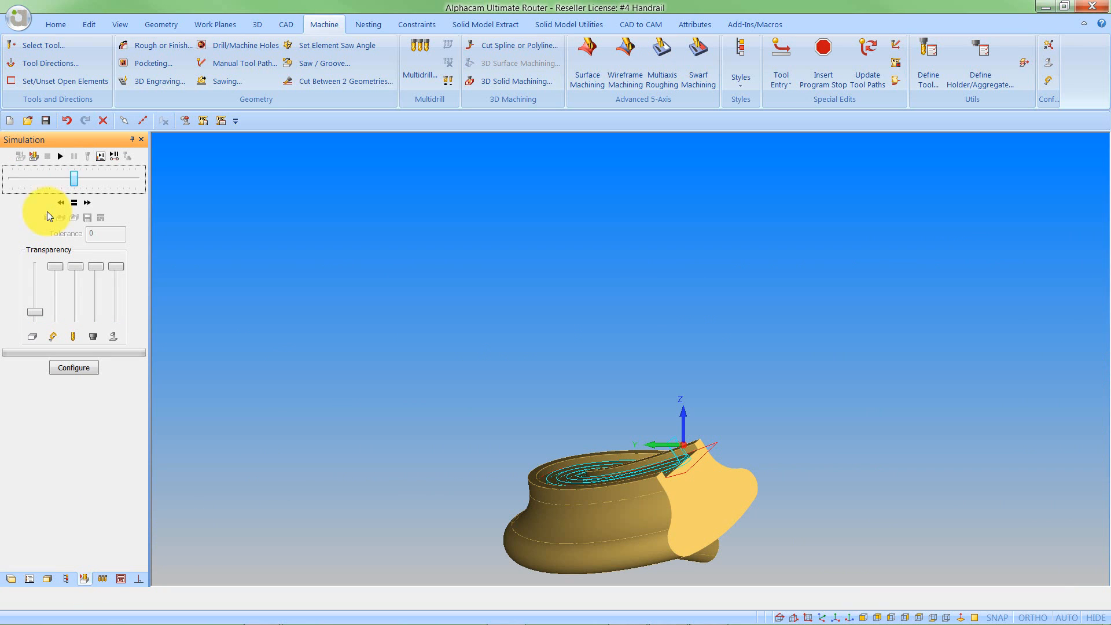
left_click(60, 156)
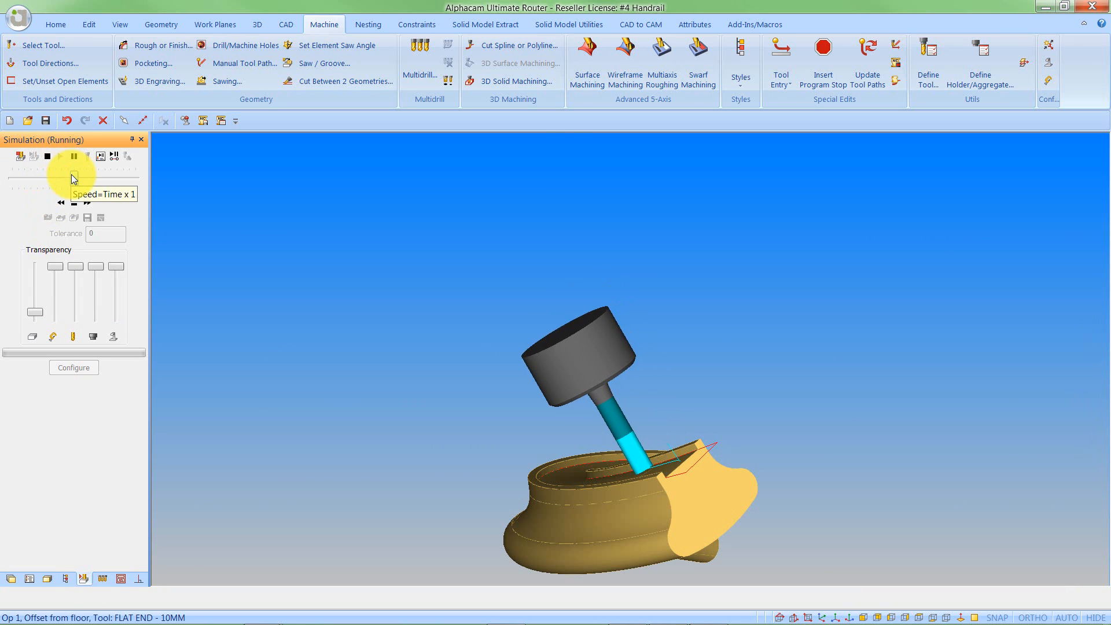
left_click_drag(74, 177, 138, 184)
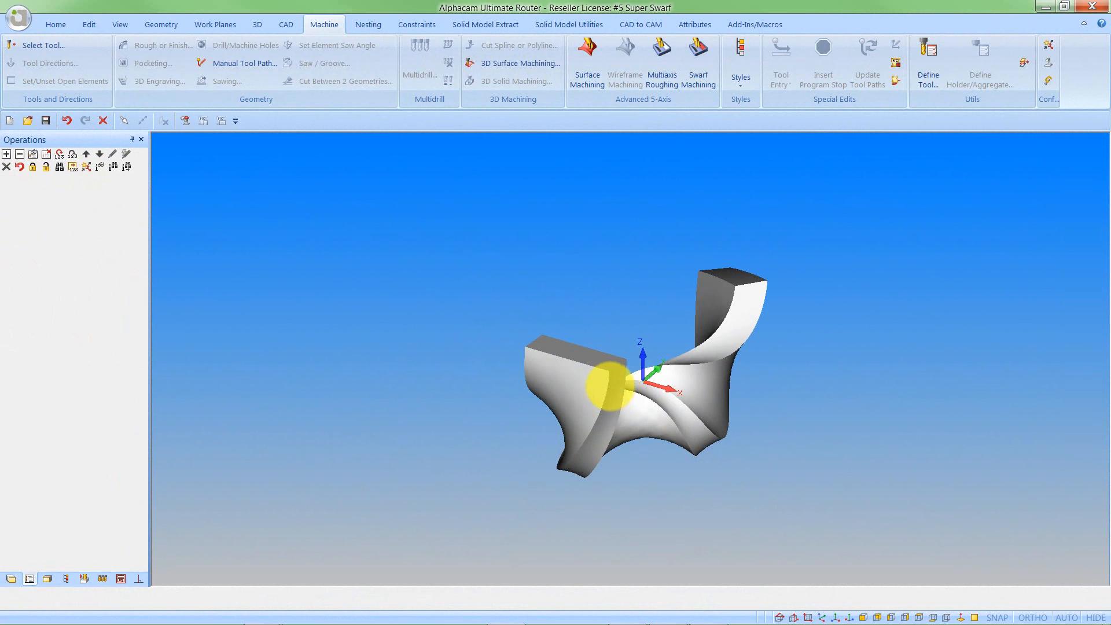
Select the Flat End - 10mm tool and start a swarf machining operation, accepting its default tool data
middle_click_drag(608, 384, 537, 293)
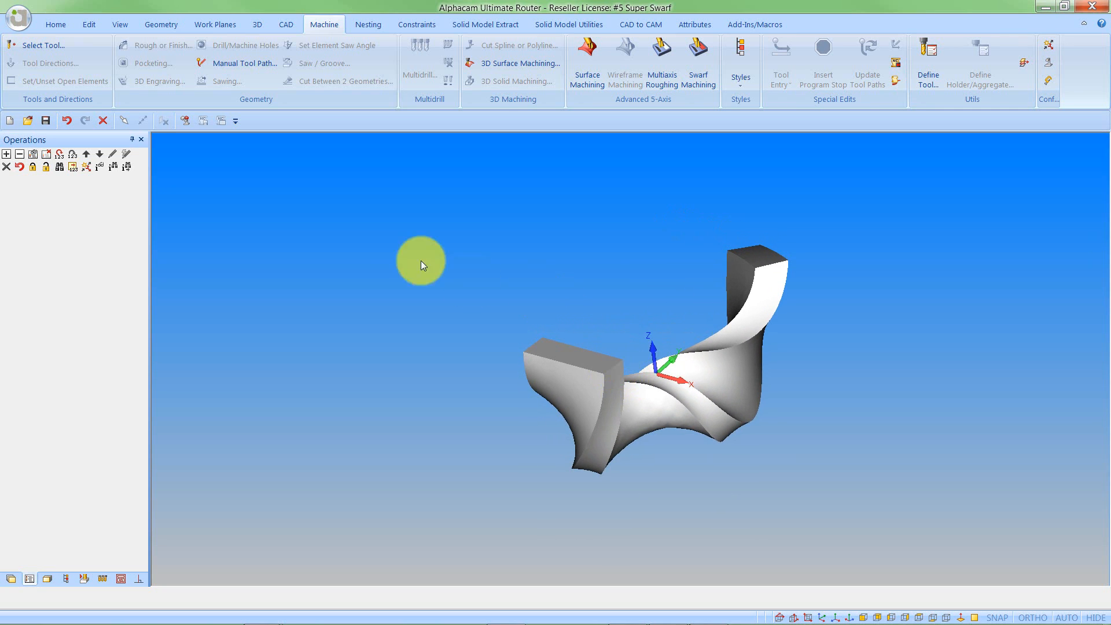
left_click(48, 47)
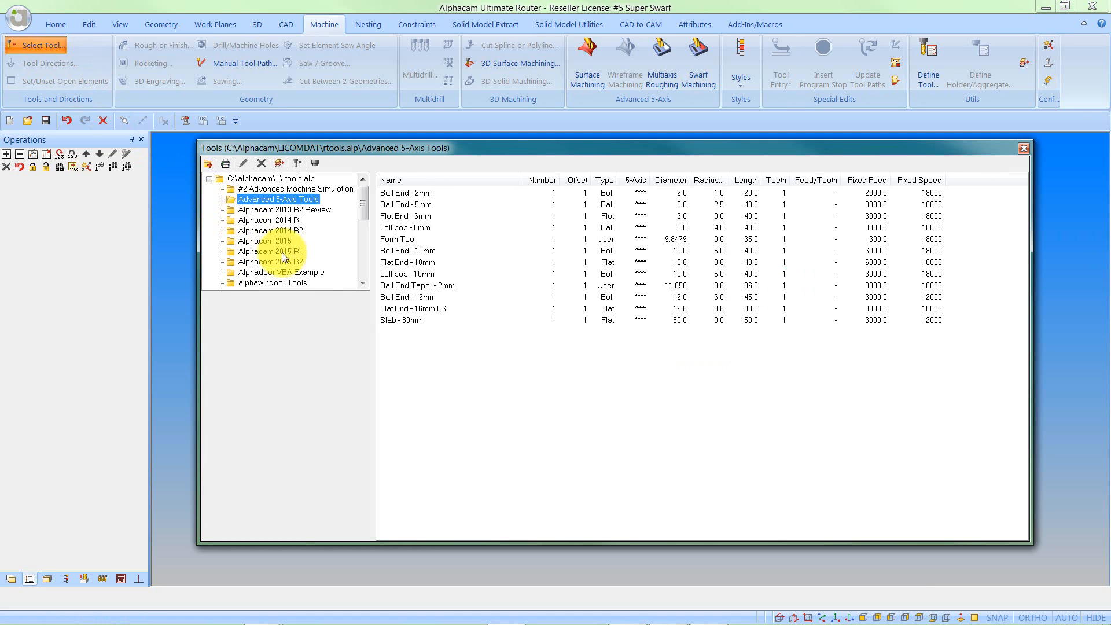
double_click(409, 262)
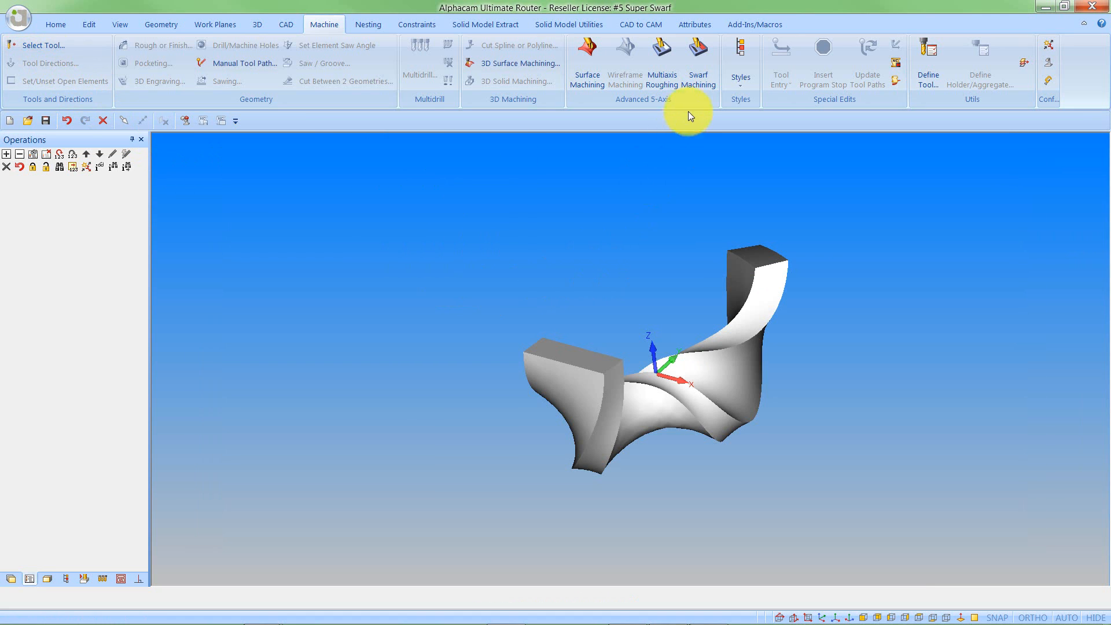
left_click(697, 79)
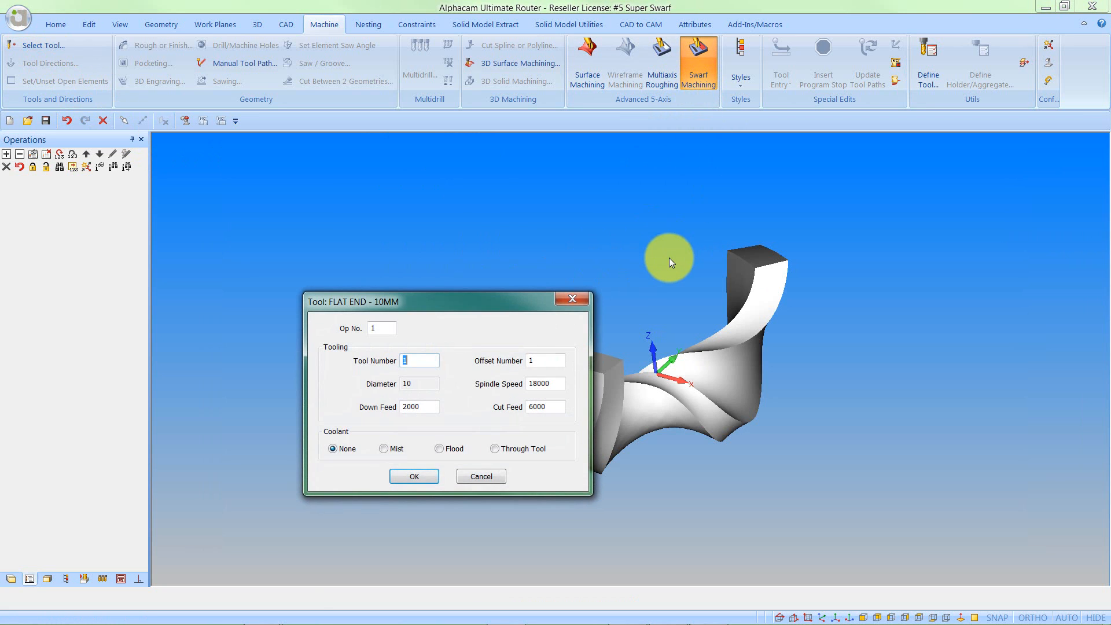
left_click(414, 475)
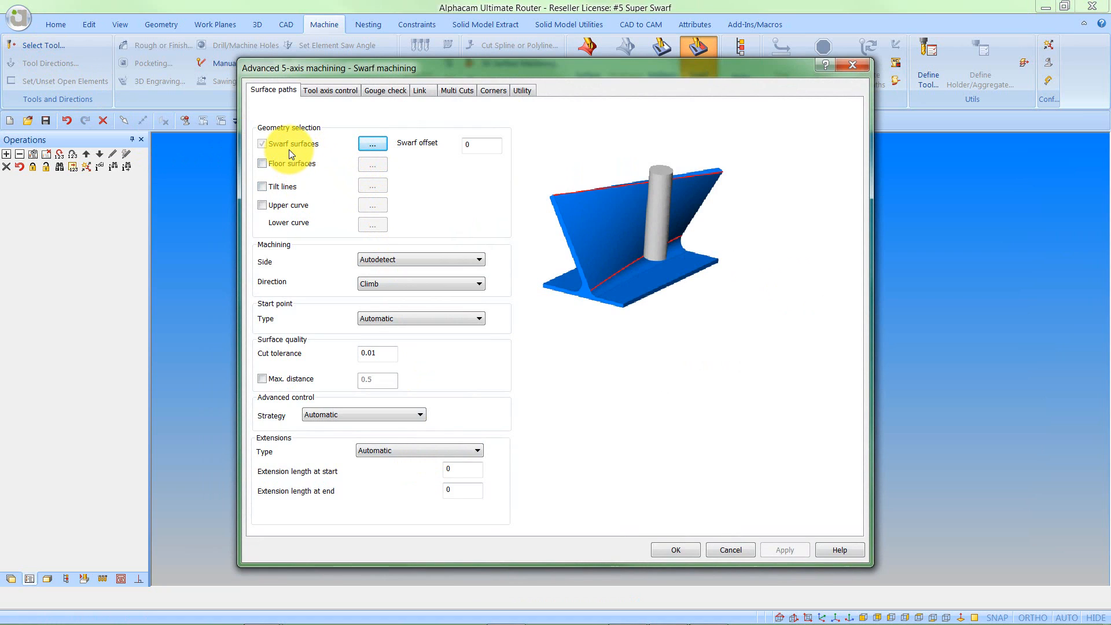
Assign the continuous band of edge faces around the twisted part as the swarf surfaces and generate the toolpath
left_click(371, 145)
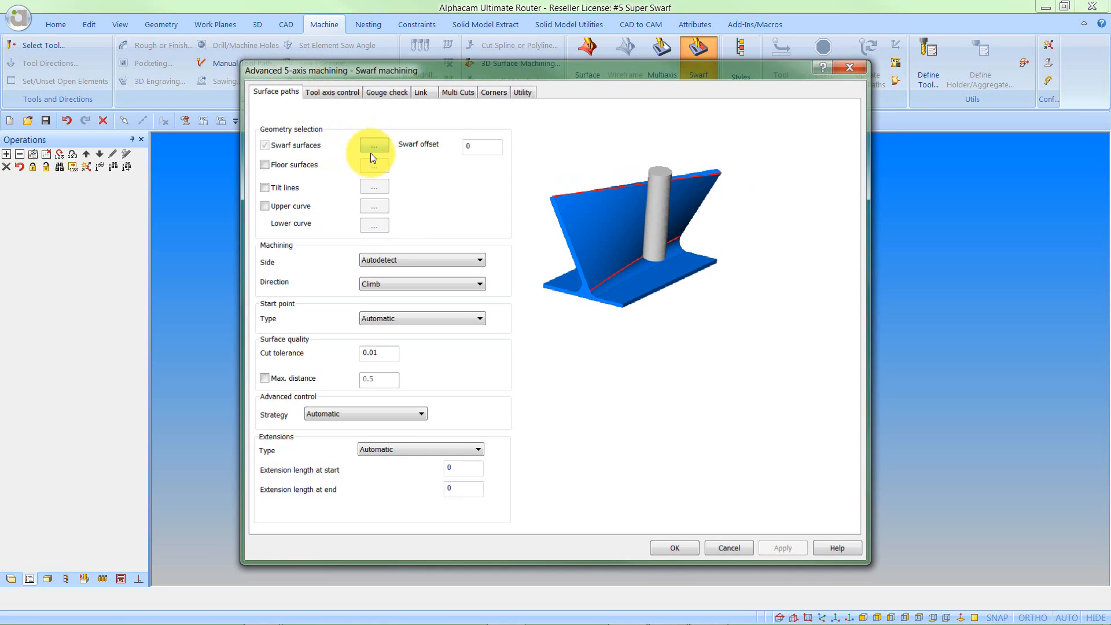
left_click(563, 352)
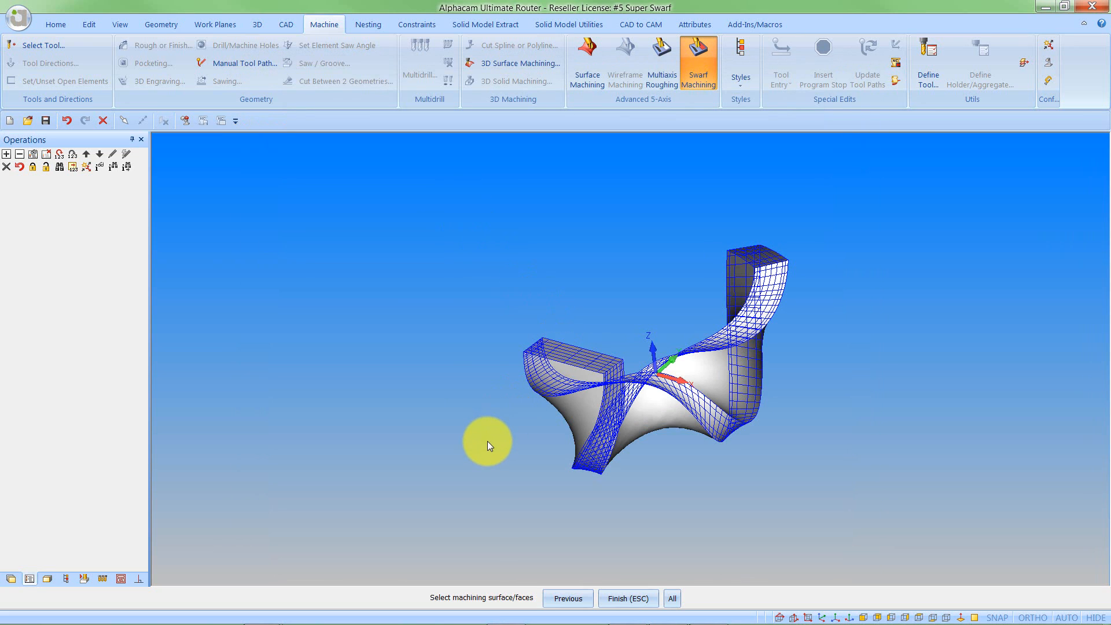
left_click(623, 598)
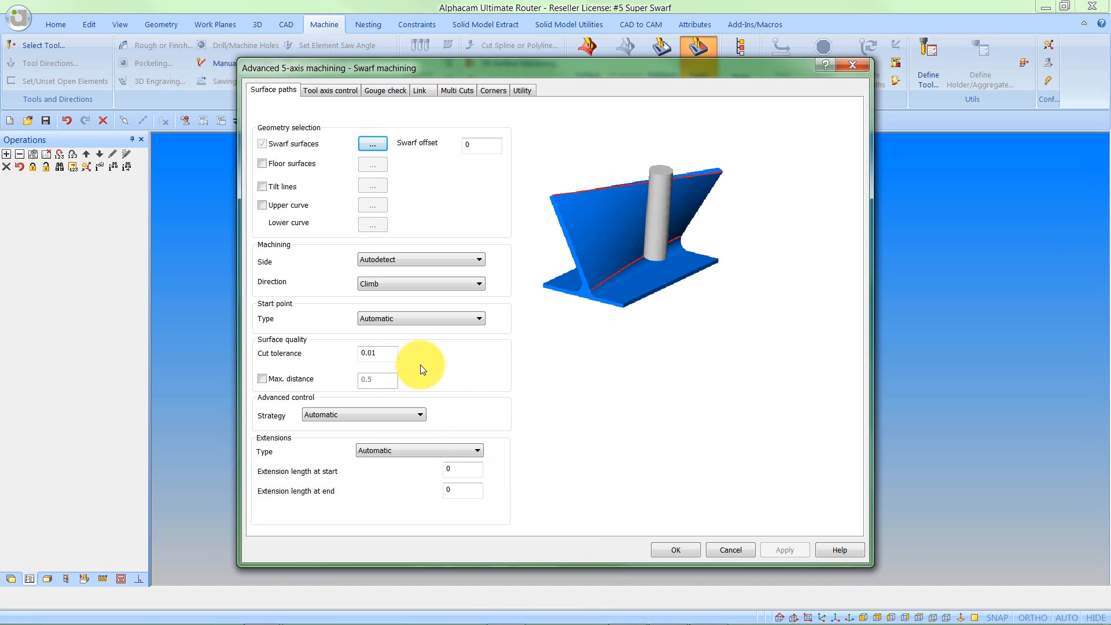
left_click(675, 549)
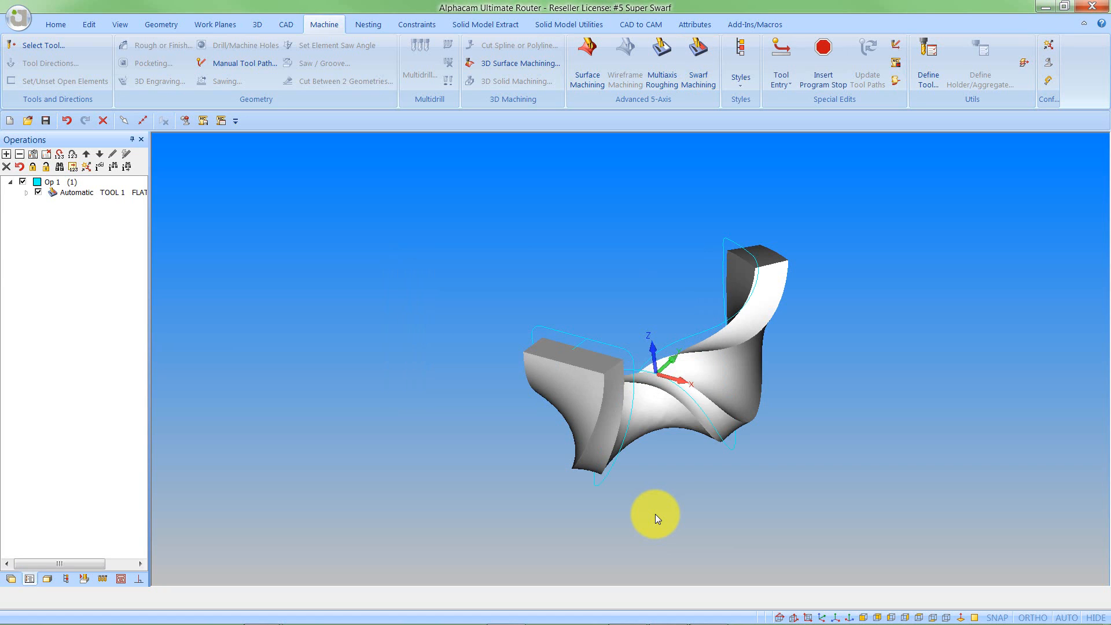
Simulate the swarf toolpath around the twisted part
scroll(658, 468, "down", 5)
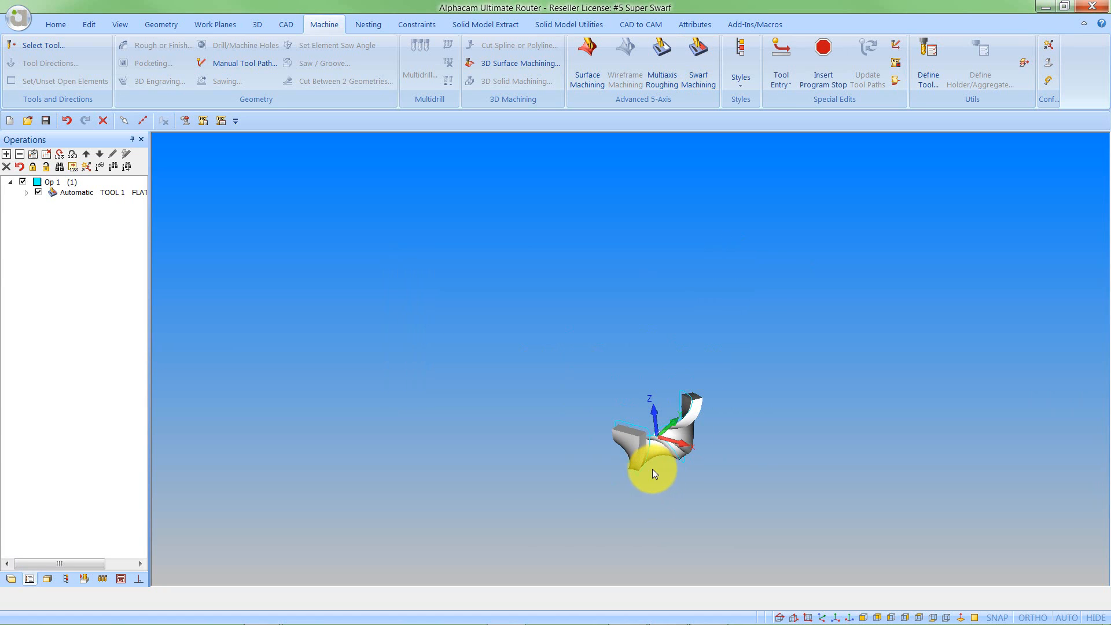
left_click(85, 578)
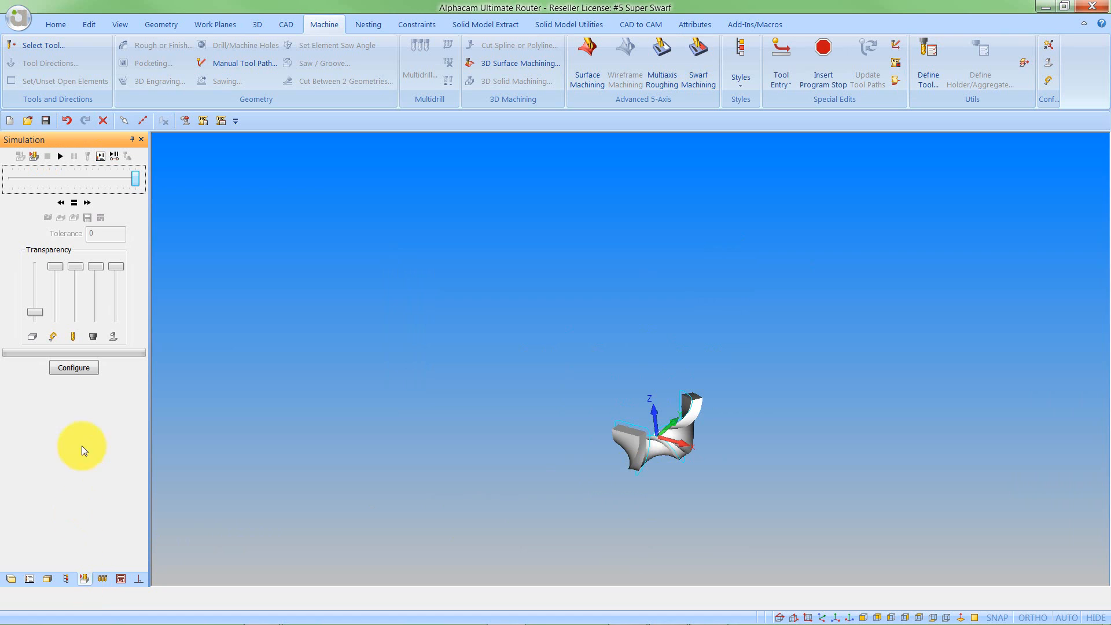
left_click(60, 156)
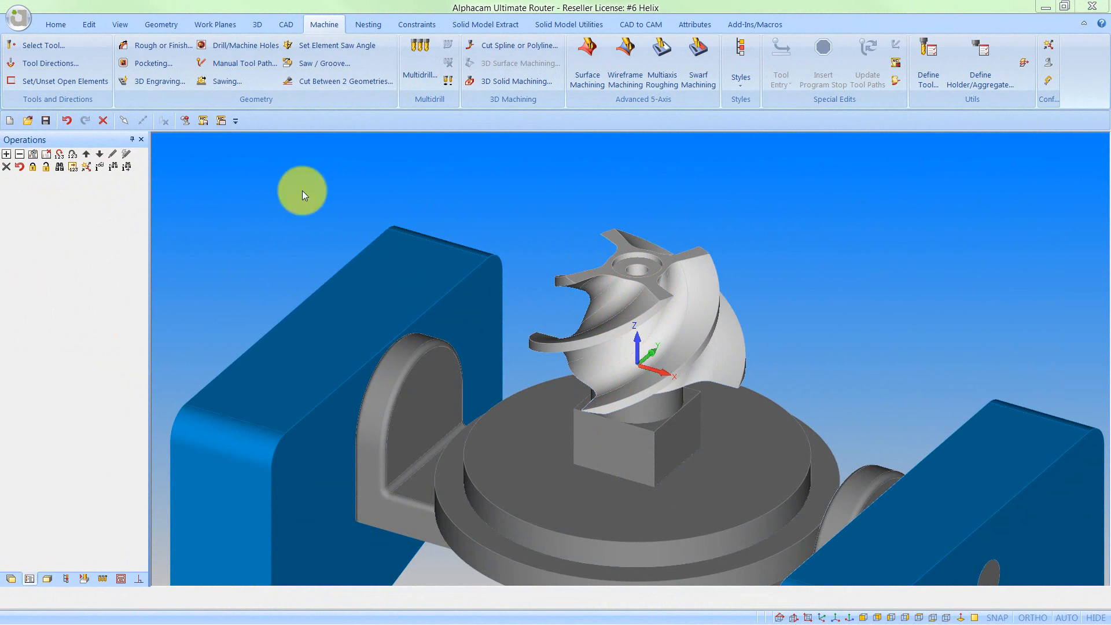
Select the Ball End Taper - 2mm tool and start a swarf machining operation for the helix part, accepting its tool data
left_click(43, 47)
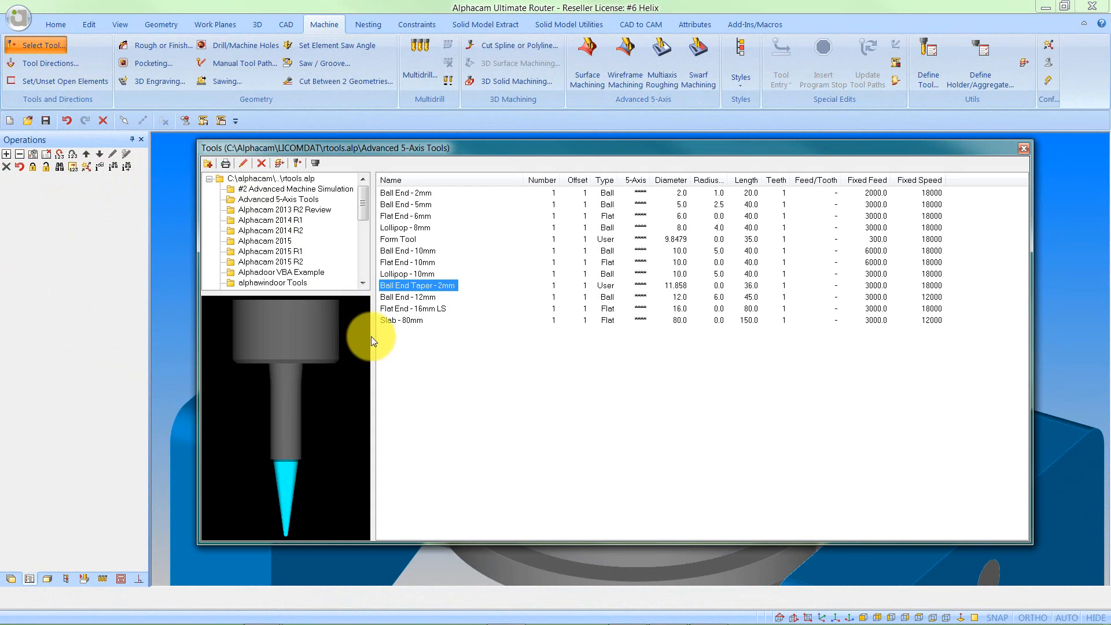
double_click(415, 286)
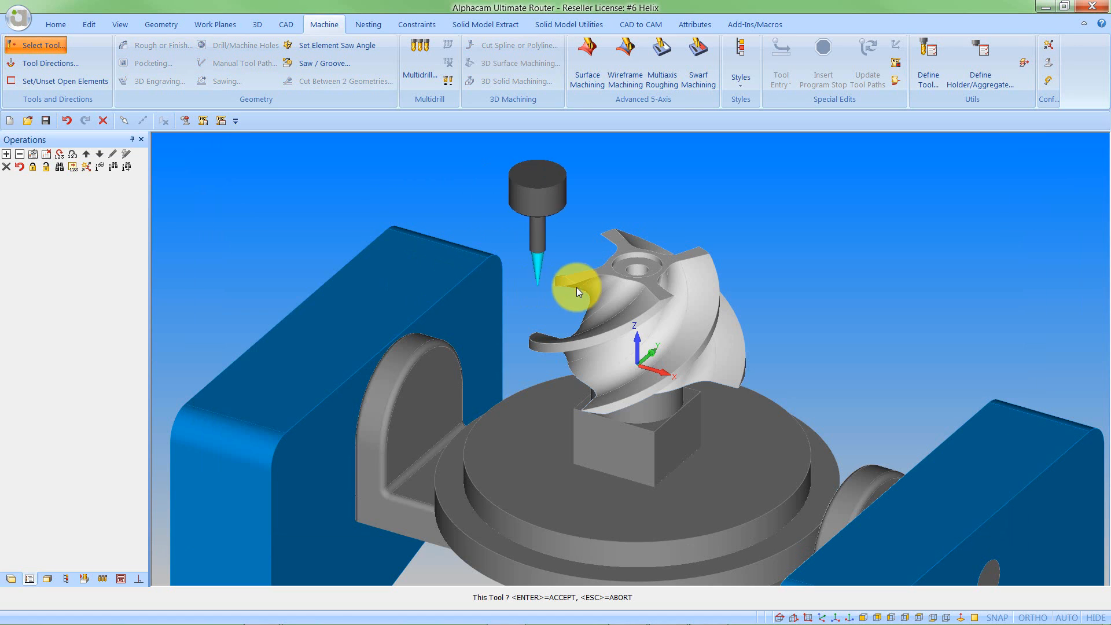
left_click(699, 76)
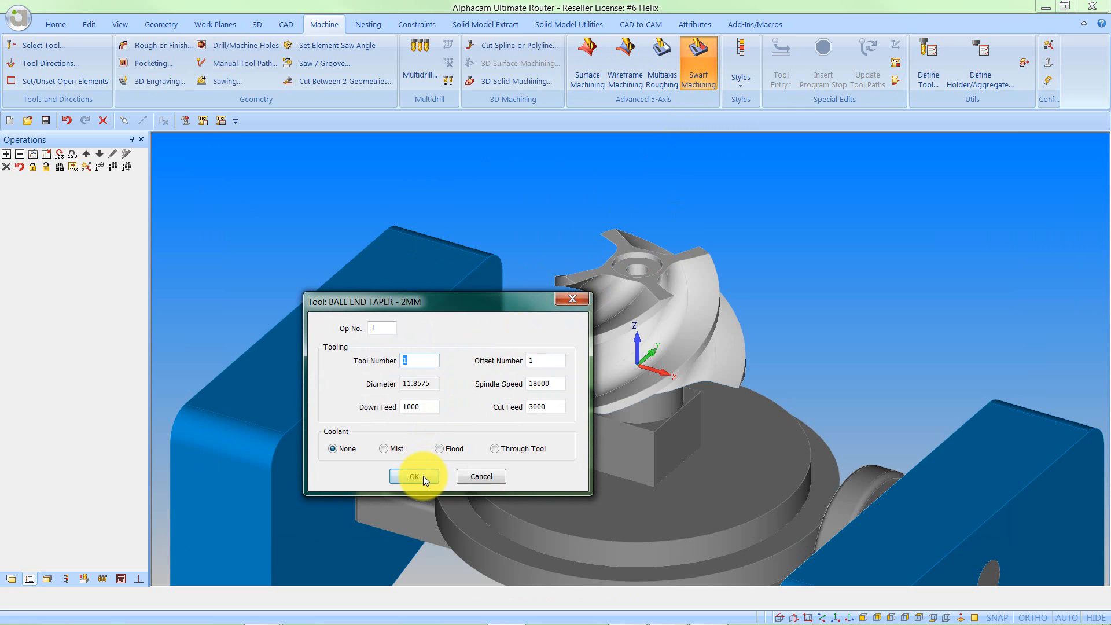
left_click(423, 476)
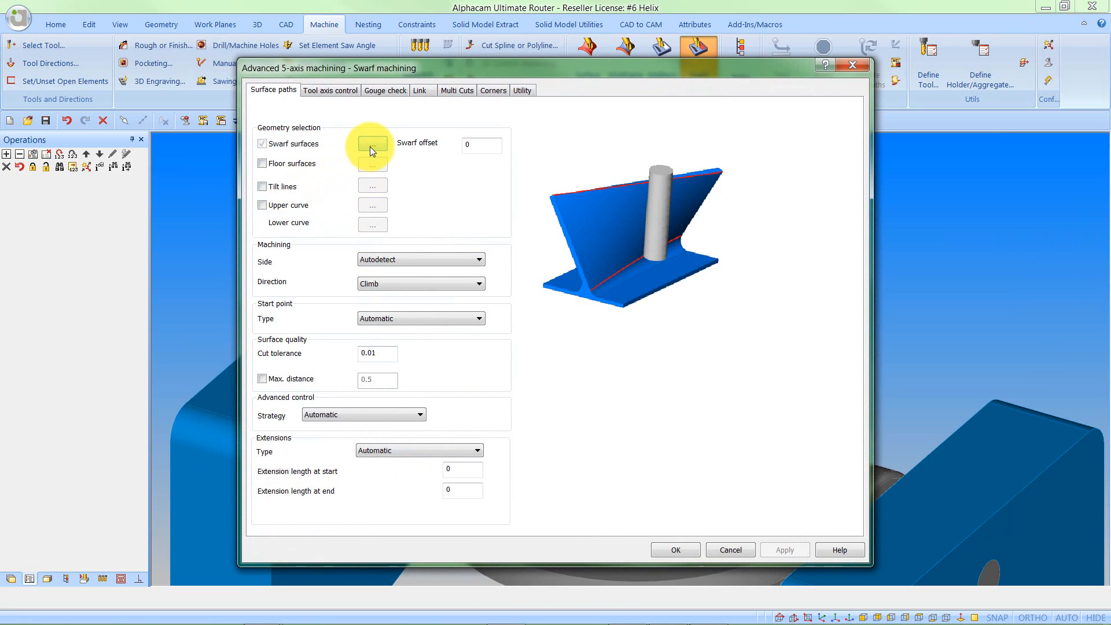
Assign the upper helical face of the impeller's front blade as the swarf surface
left_click(372, 144)
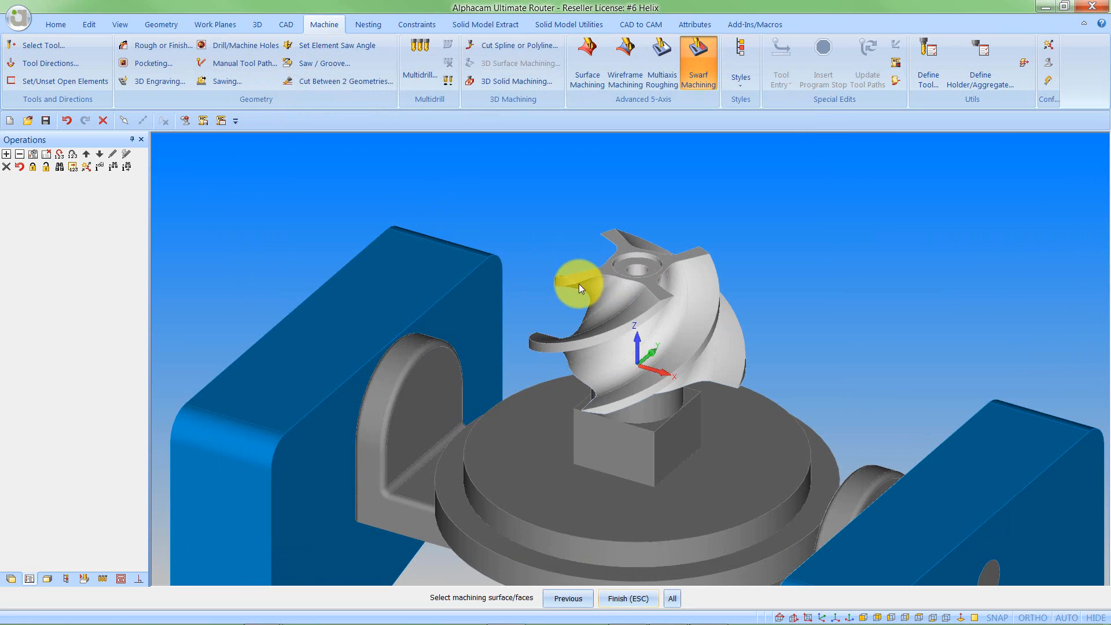
left_click(644, 298)
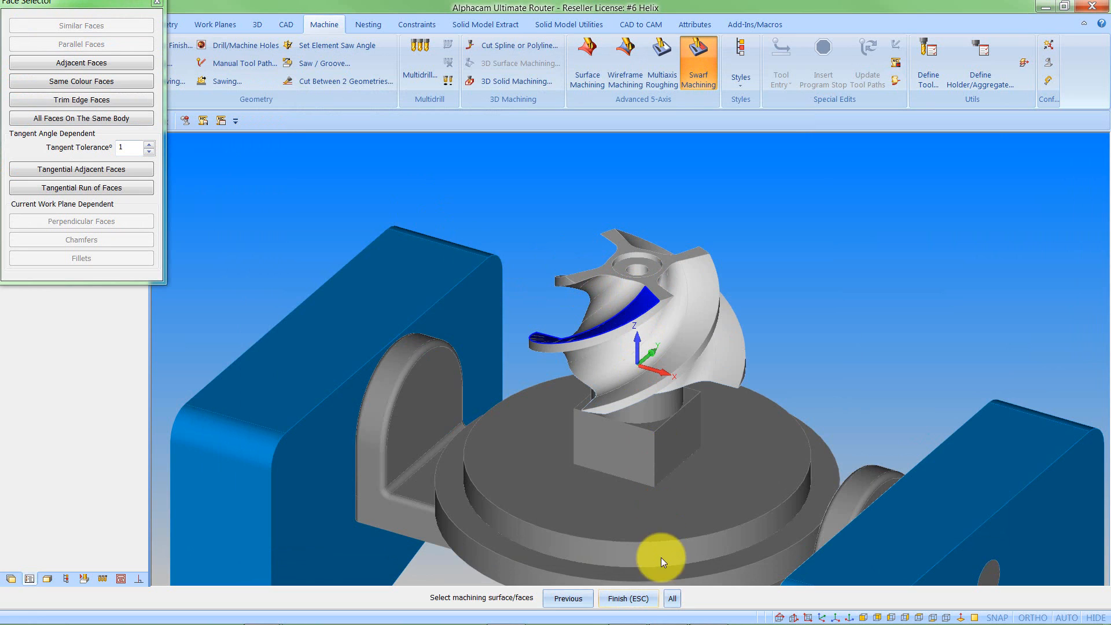
left_click(641, 599)
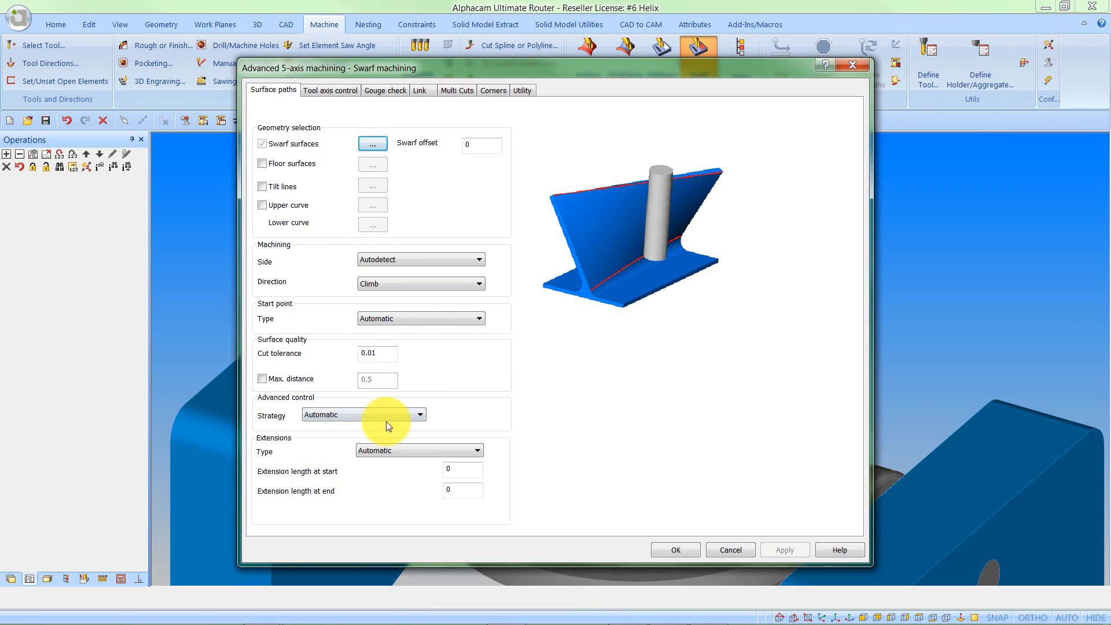
Enable a lead-in for the first entry and a lead-out for the last exit, and generate the blade's swarf toolpath
left_click(345, 93)
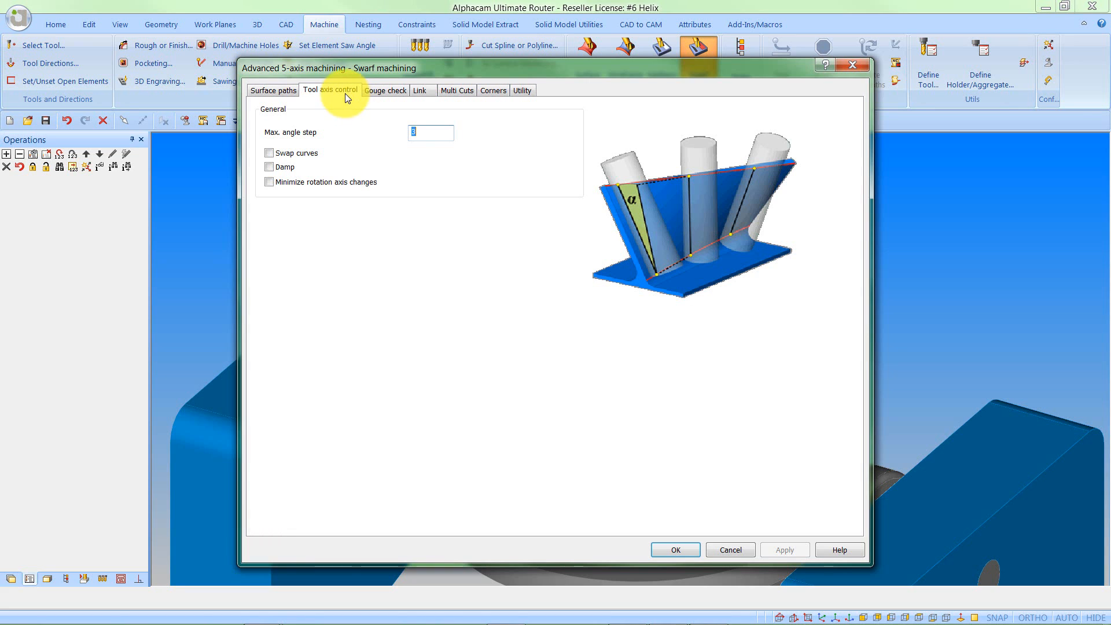
left_click(397, 89)
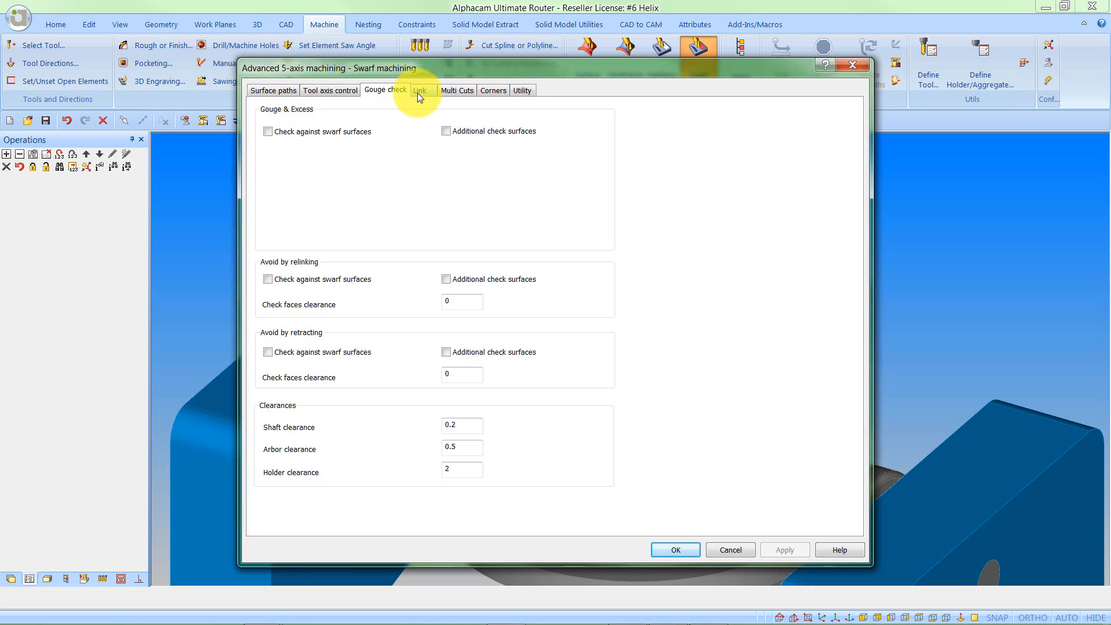
left_click(421, 91)
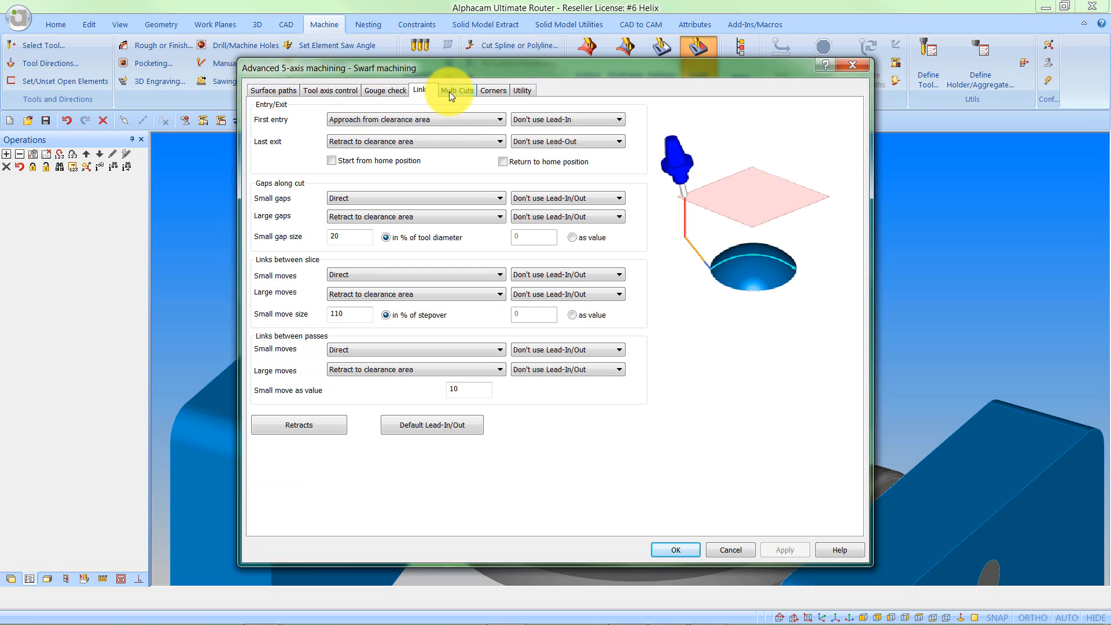
left_click(565, 121)
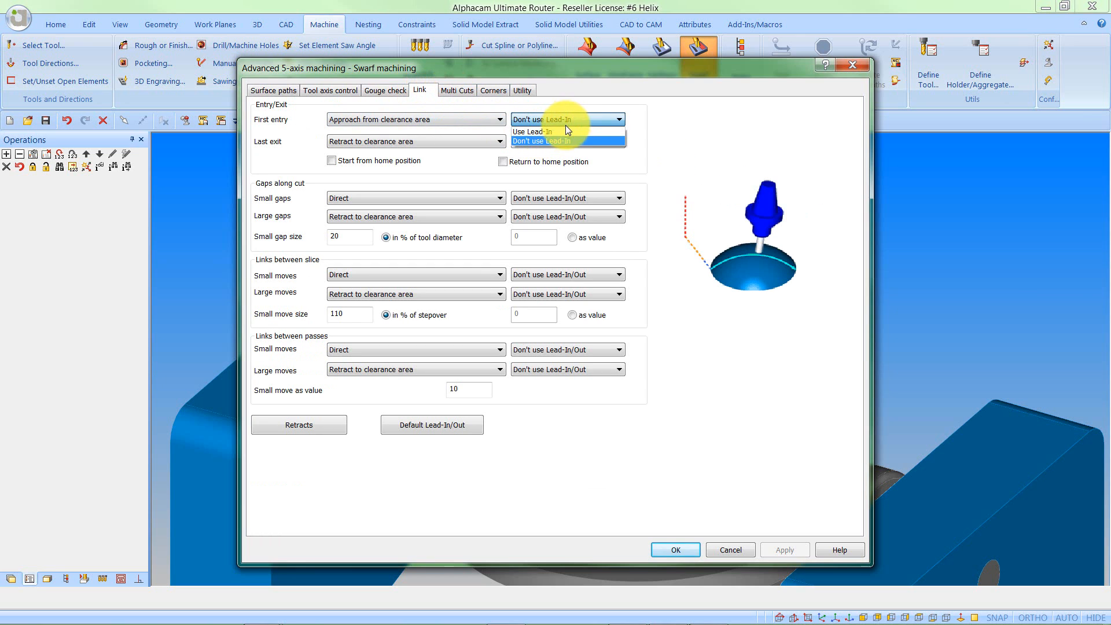
left_click(564, 139)
left_click(565, 141)
left_click(561, 156)
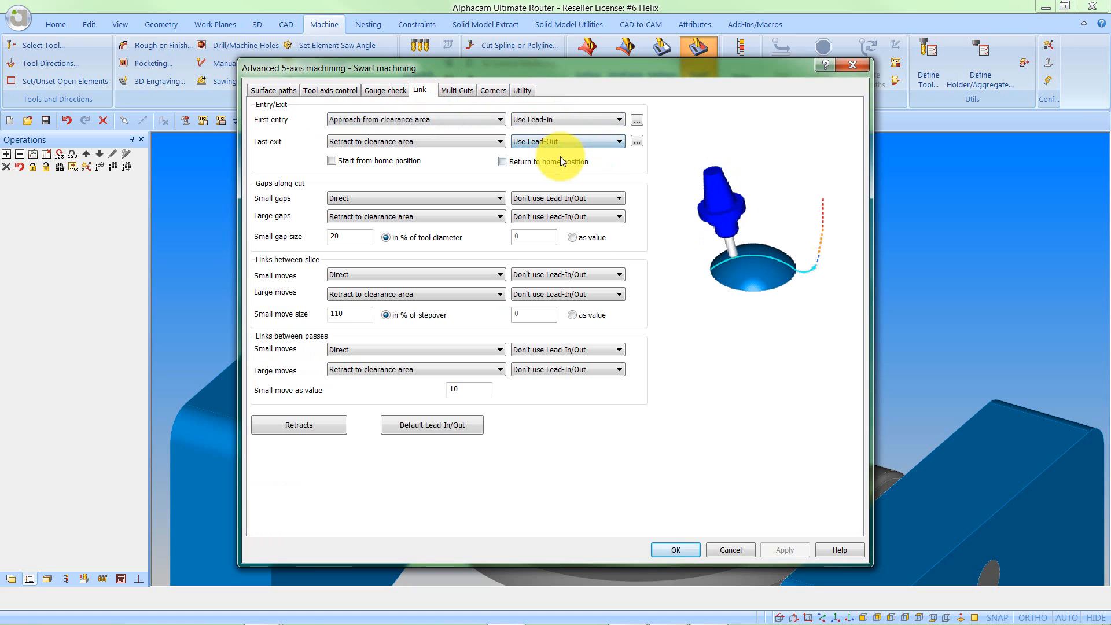
left_click(686, 550)
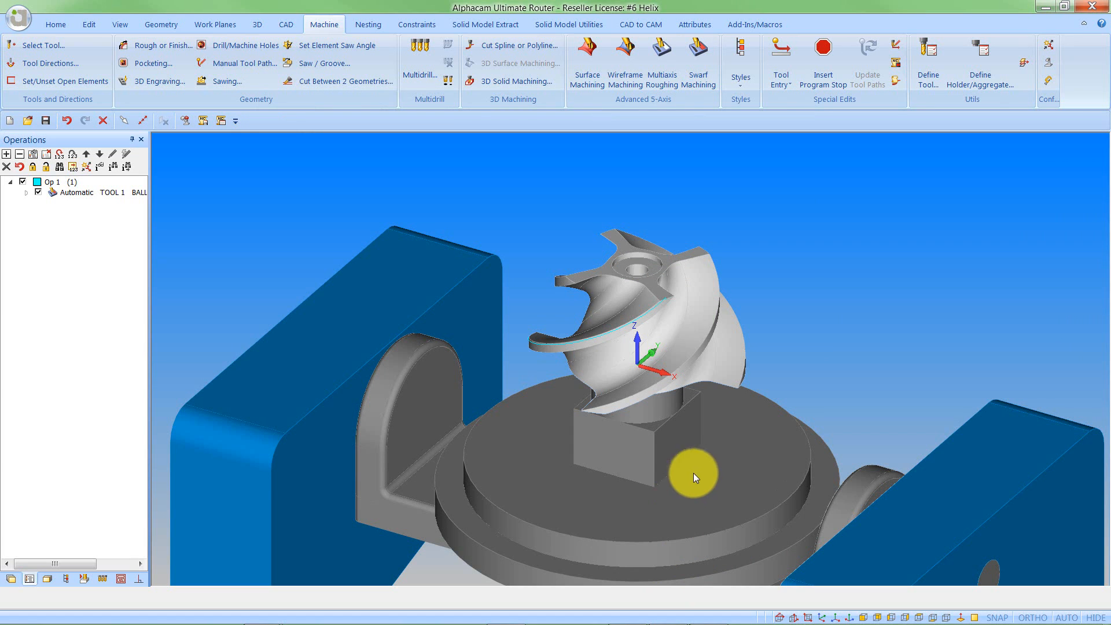
Simulate the blade's swarf toolpath on the tilting rotary table, stop the run and inspect the path on the blade
scroll(655, 435, "down", 4)
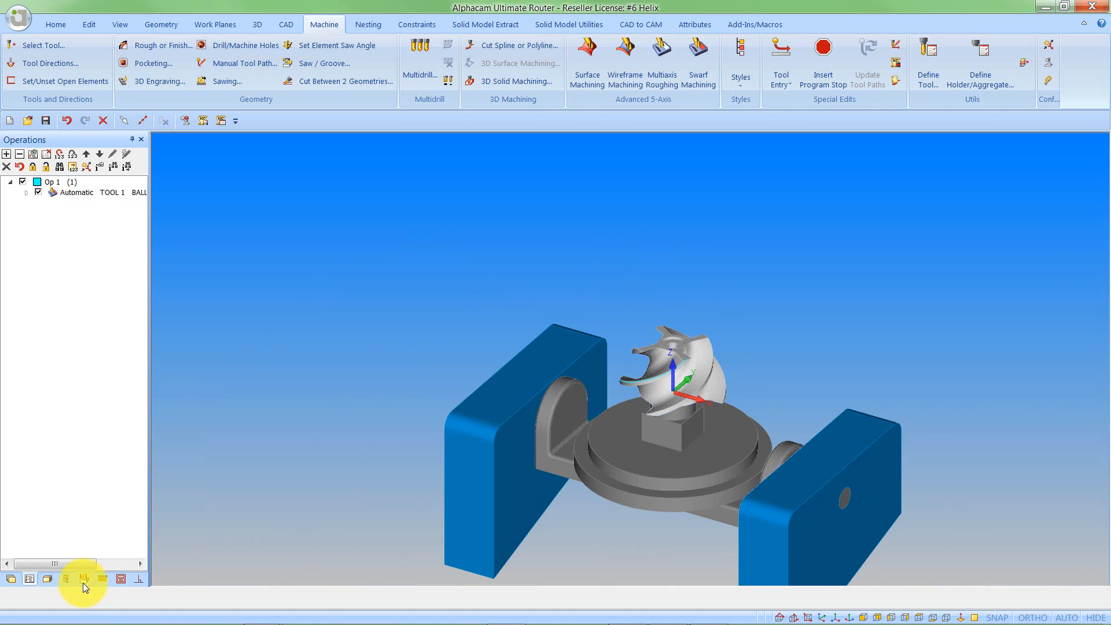
left_click(84, 579)
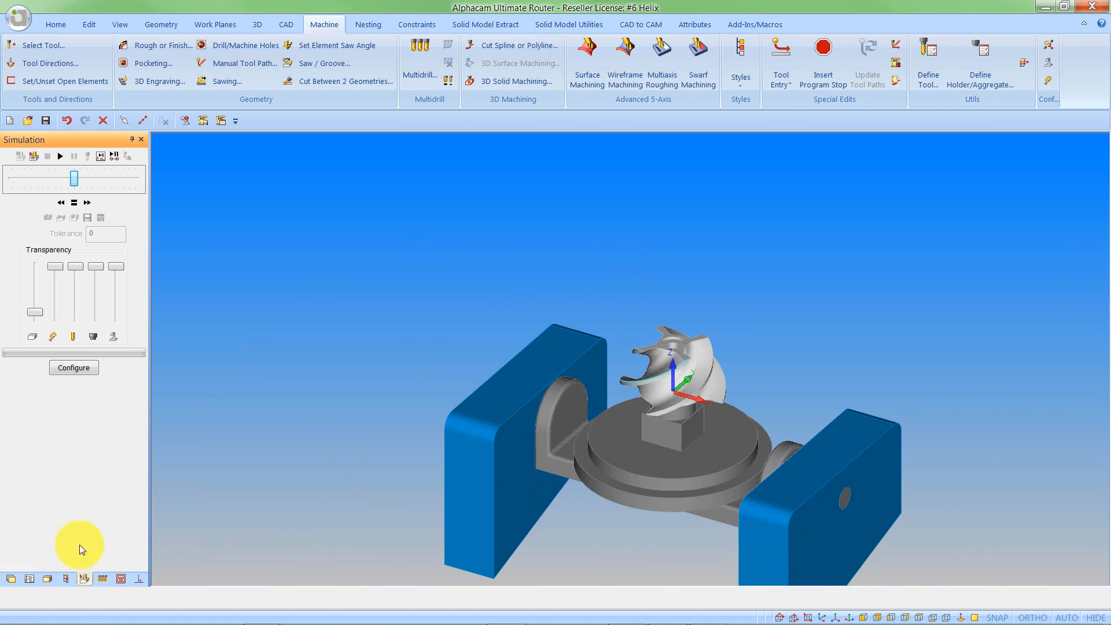
left_click(60, 158)
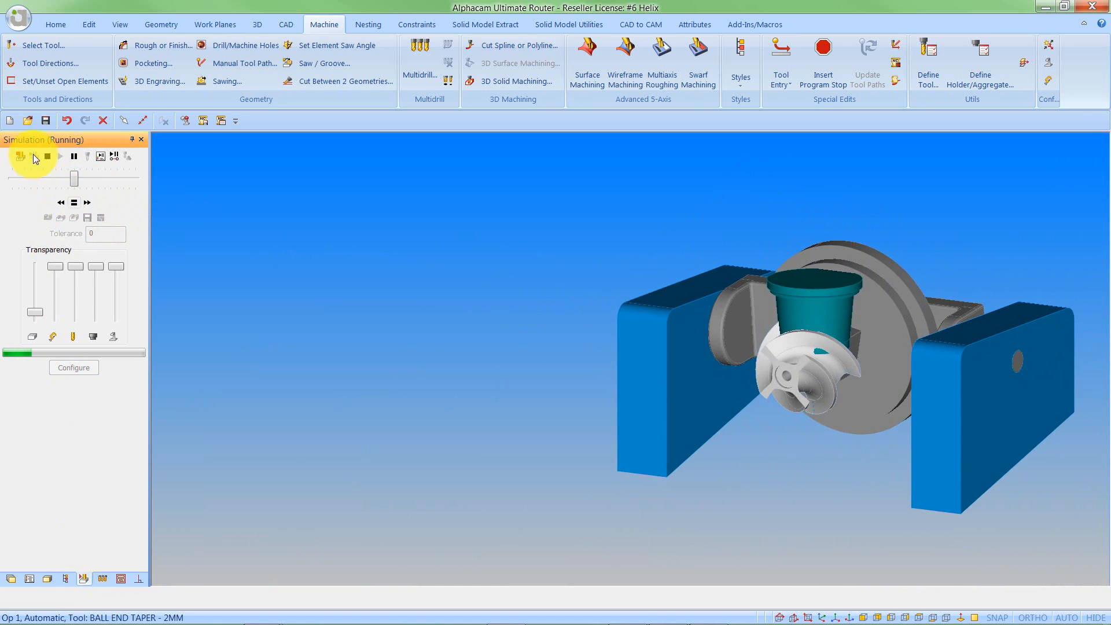
left_click(48, 156)
middle_click_drag(613, 346, 695, 459)
scroll(689, 317, "up", 5)
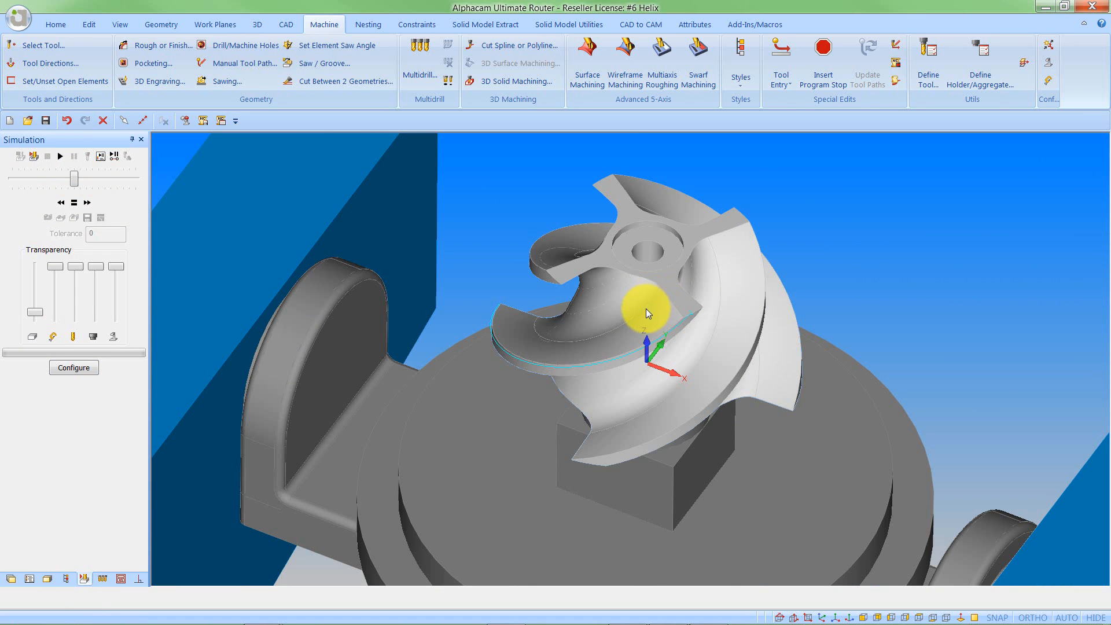
Edit the blade's swarf machining operation to swap the curves in its tool axis control, and recalculate the toolpath
middle_click_drag(647, 311, 637, 300)
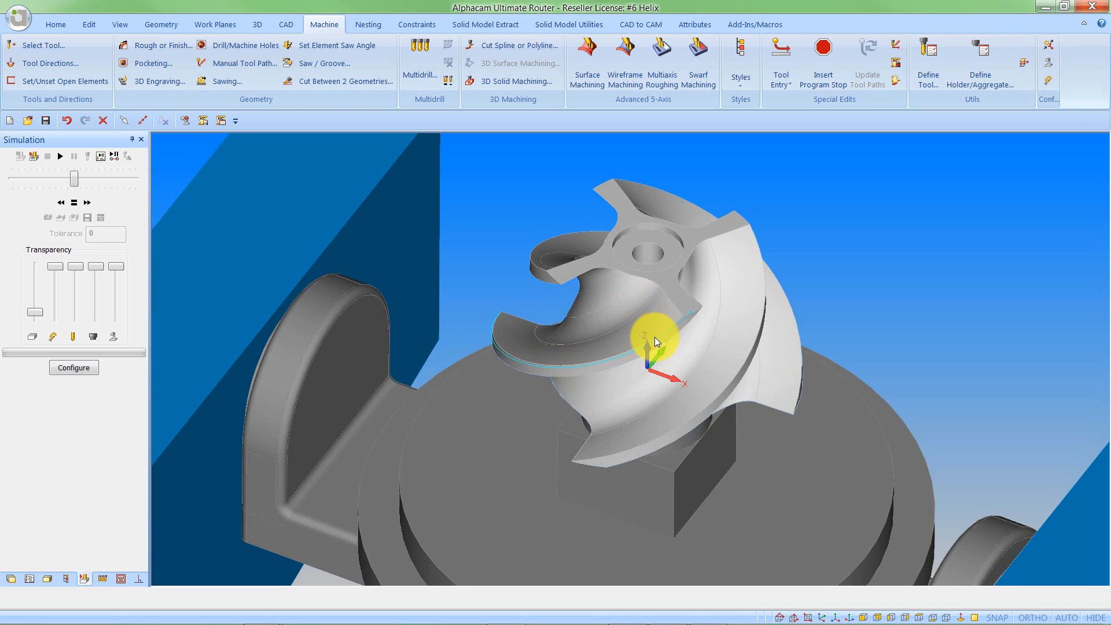
mouse_move(650, 340)
middle_mouse_down()
mouse_move(652, 327)
mouse_move(650, 337)
middle_mouse_up()
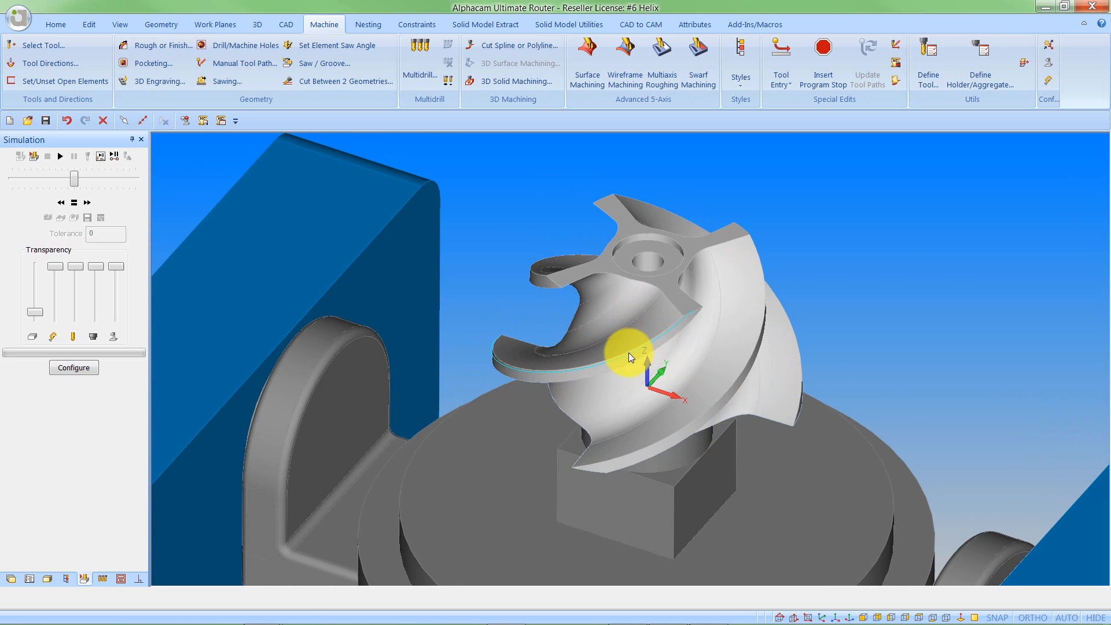
left_click(29, 578)
right_click(88, 193)
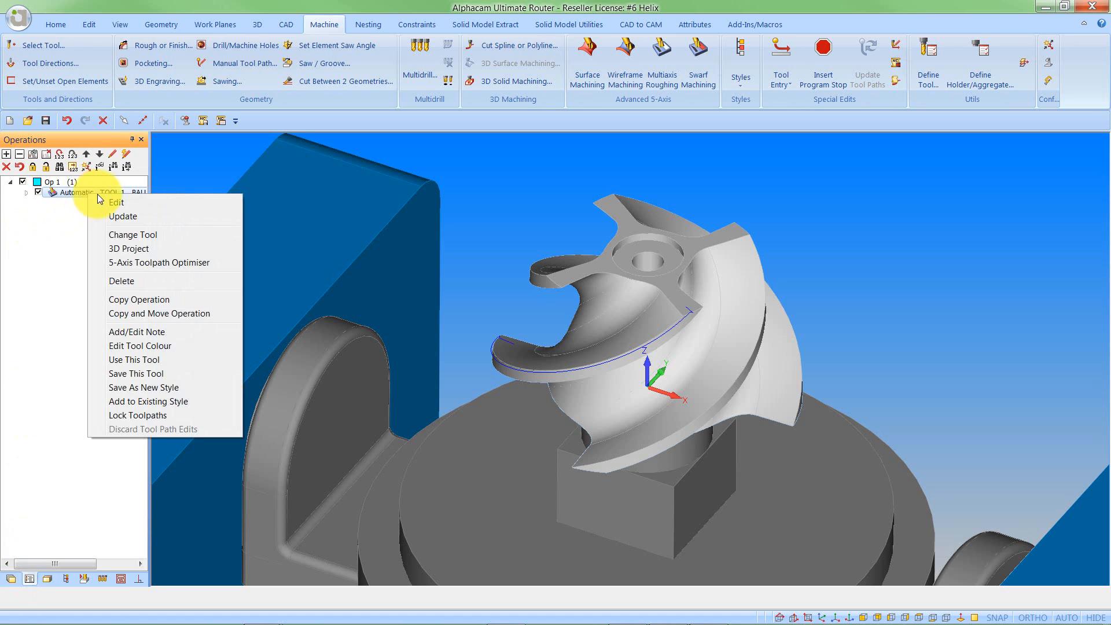
left_click(112, 202)
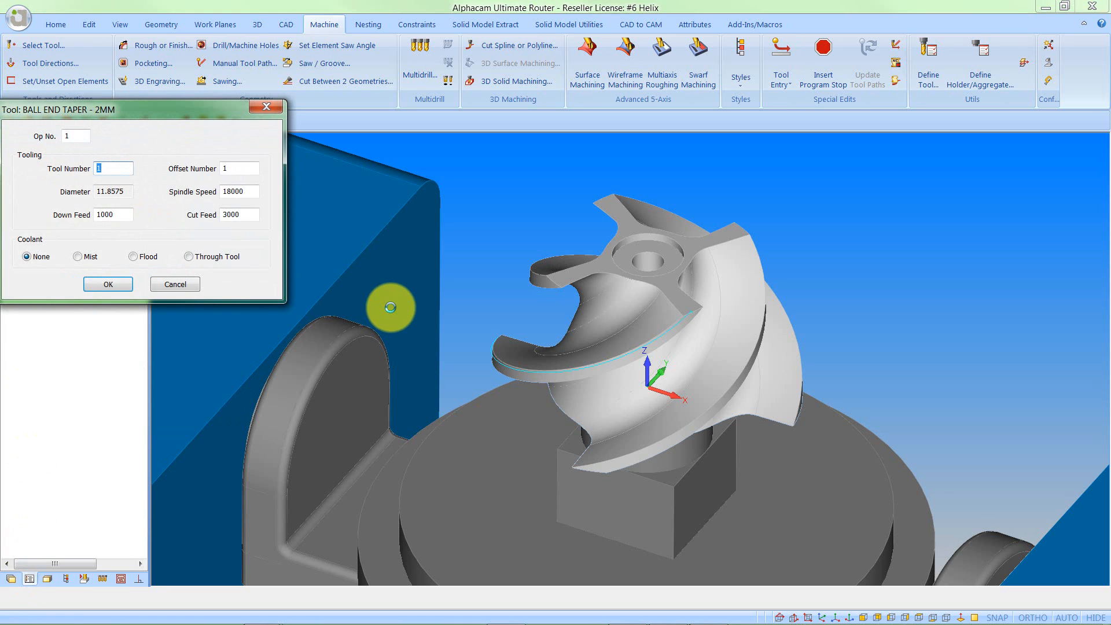
left_click(115, 283)
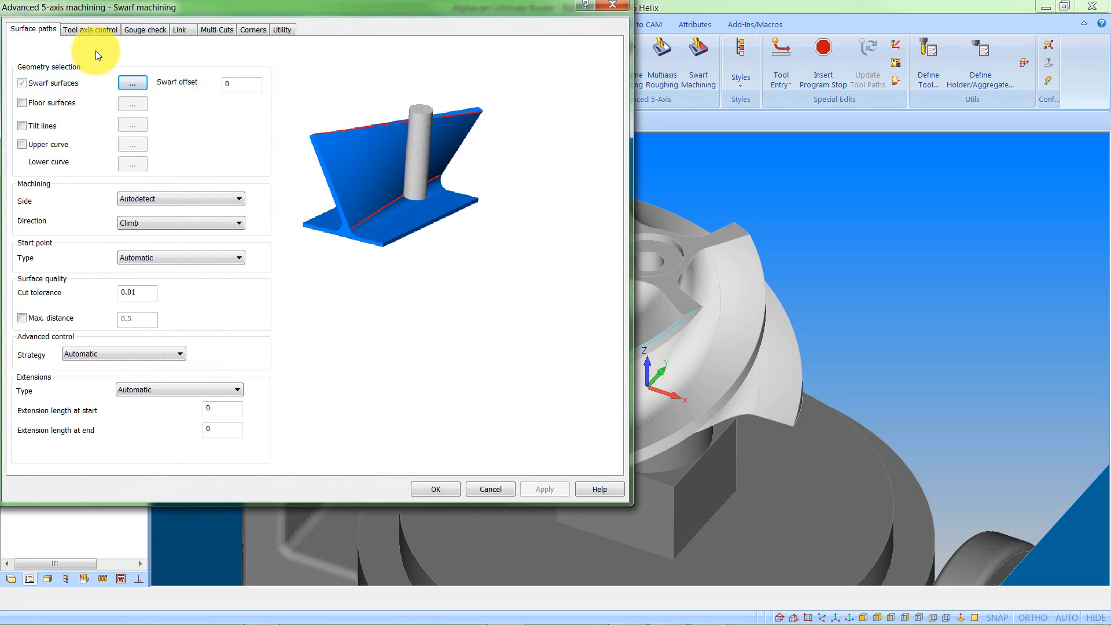
left_click(93, 31)
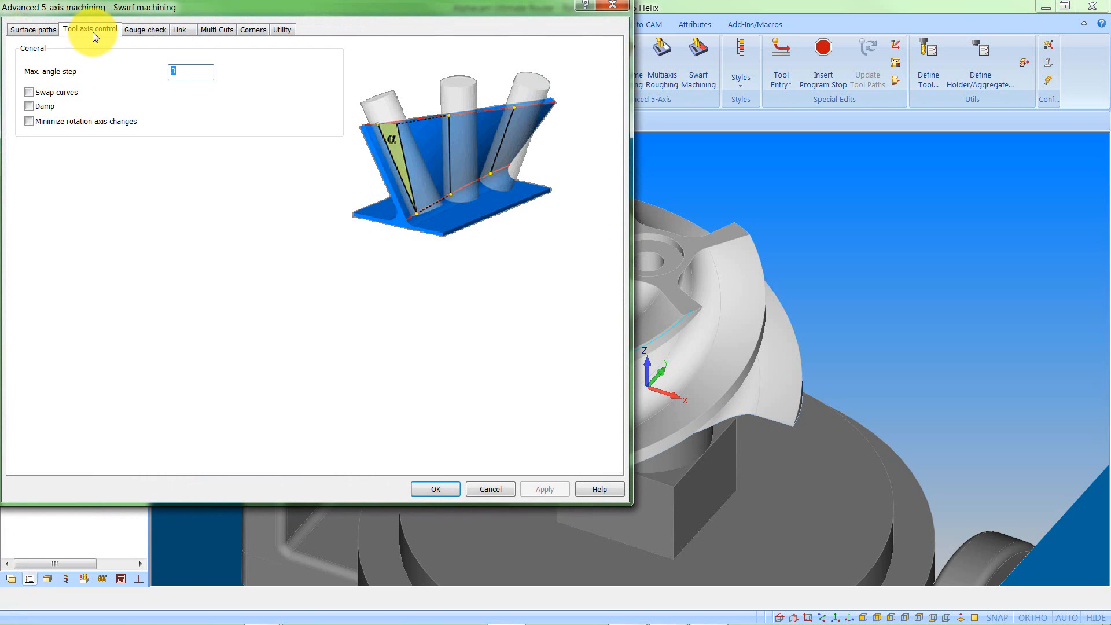
left_click(73, 92)
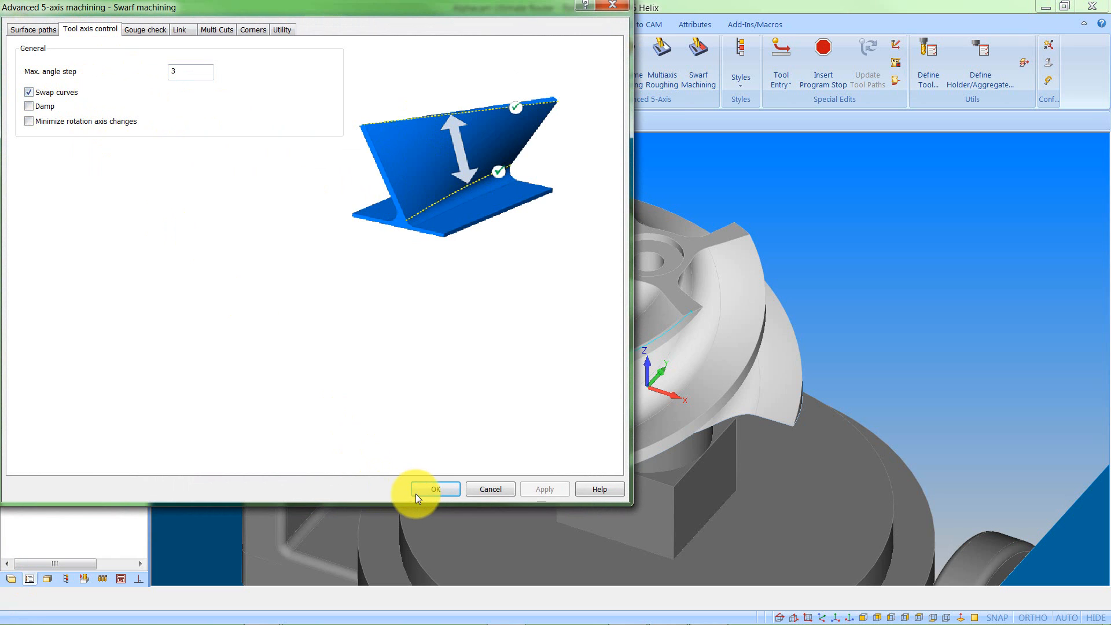
left_click(434, 490)
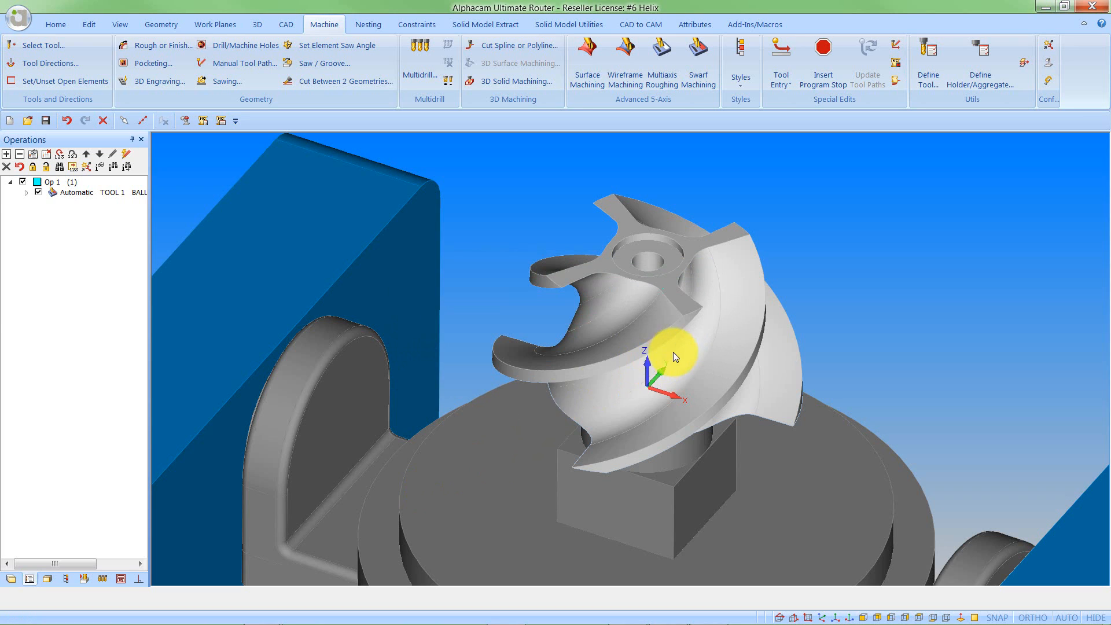
Examine the recalculated toolpath against the blade and hub up close, in wireframe and shaded display
middle_click_drag(665, 334, 651, 376)
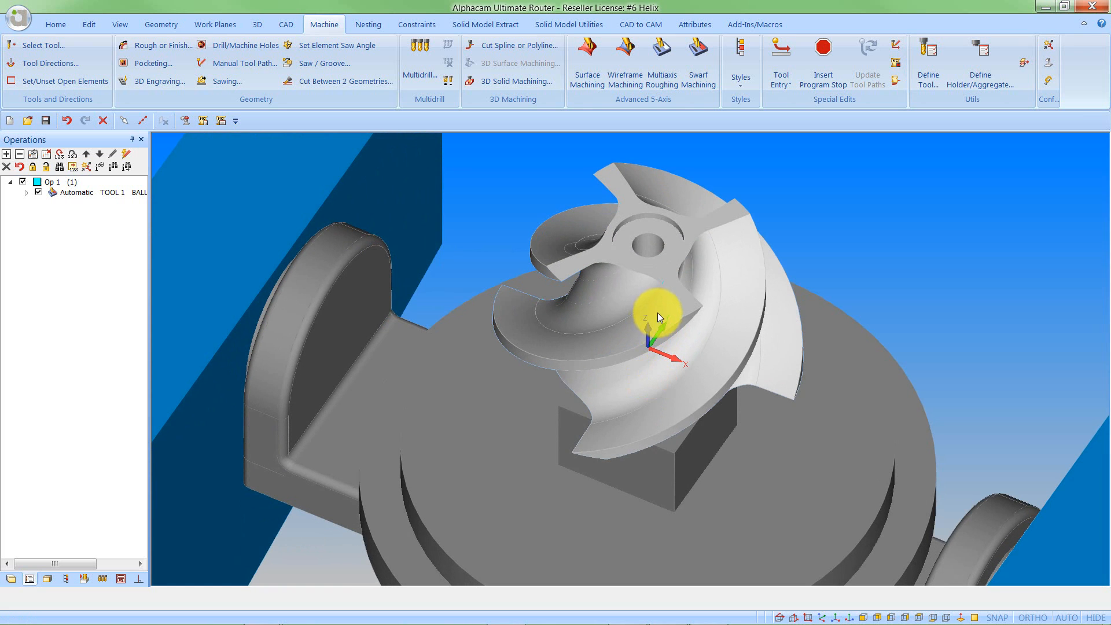
scroll(666, 286, "up", 10)
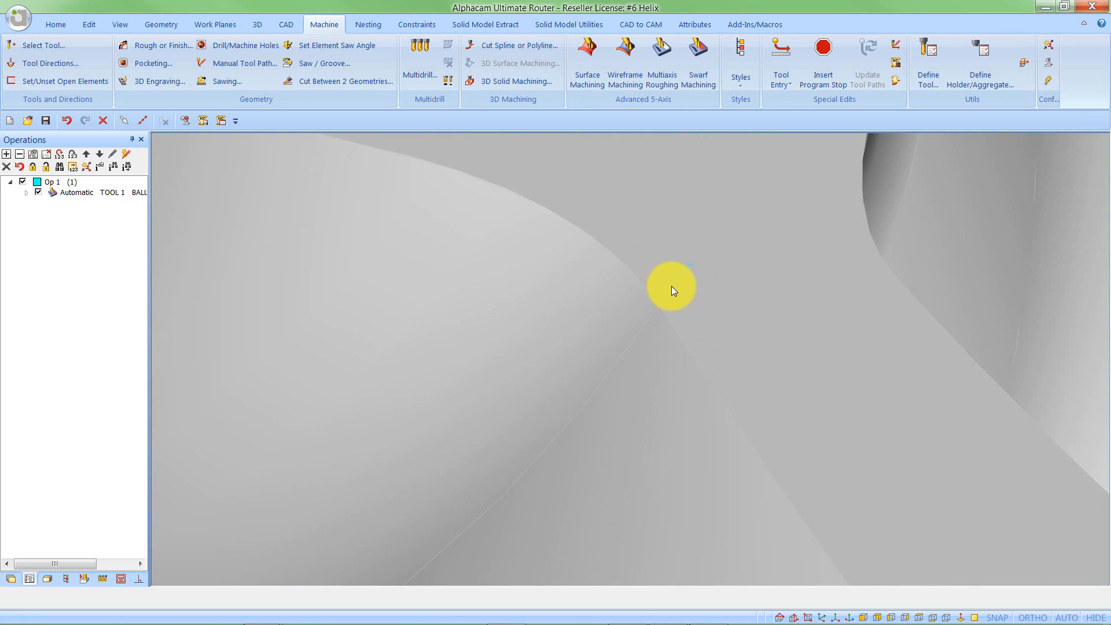
scroll(671, 284, "up", 2)
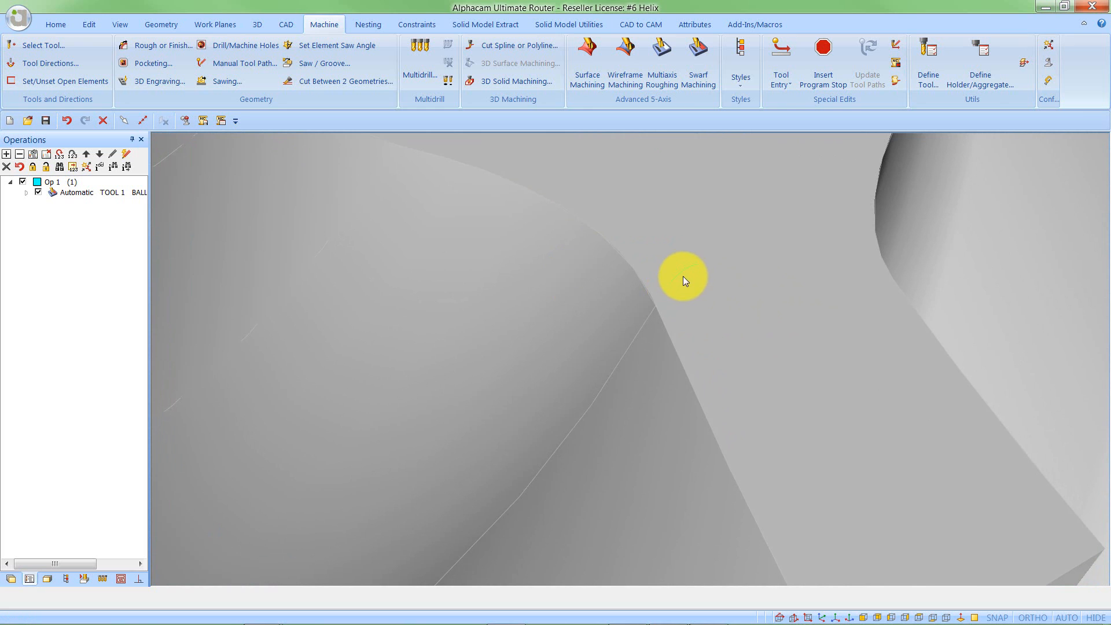
middle_click_drag(663, 280, 603, 273)
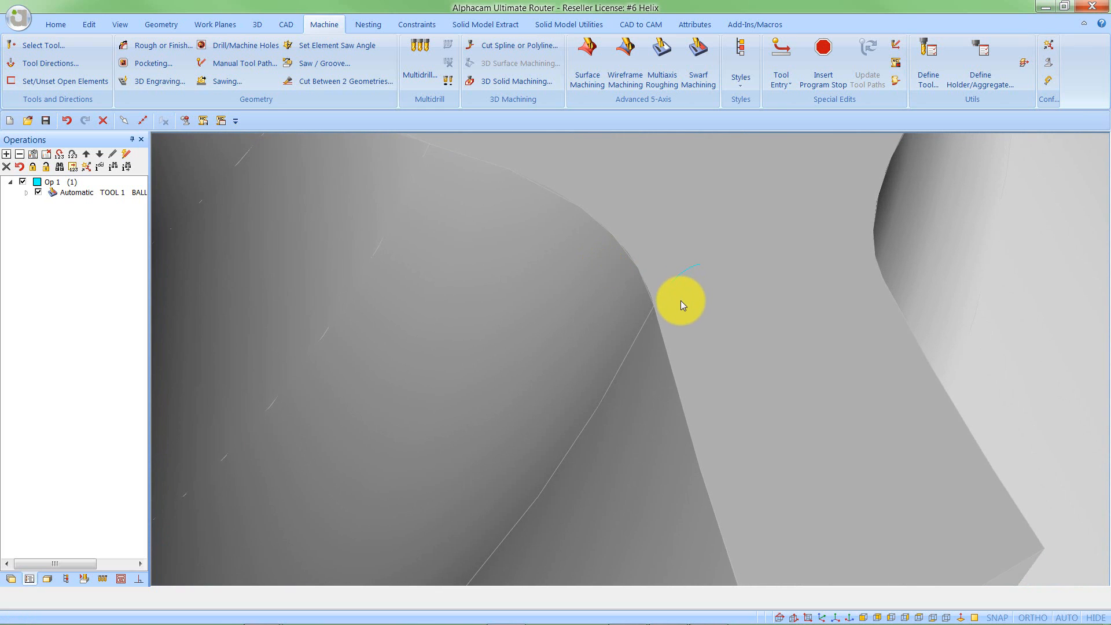
right_click(681, 300)
left_click(632, 341)
middle_click_drag(630, 343, 754, 367)
right_click(675, 358)
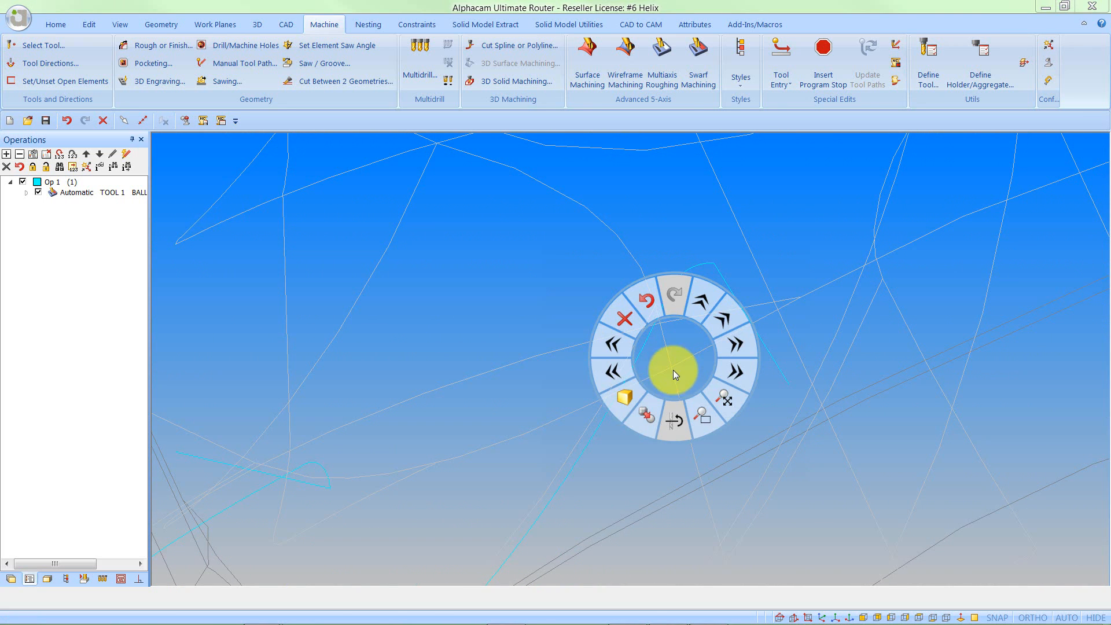
left_click(624, 398)
mouse_move(622, 398)
middle_mouse_down()
mouse_move(703, 381)
mouse_move(624, 355)
middle_mouse_up()
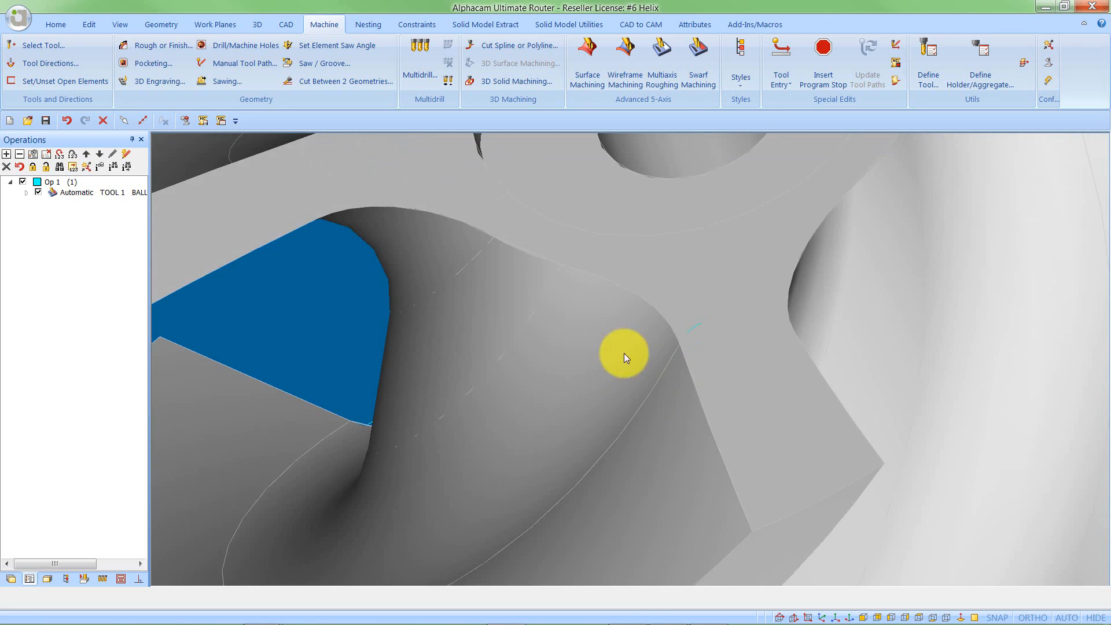
Edit the swarf operation to set the machining side to Surface normals, and recalculate the toolpath
right_click(106, 196)
left_click(139, 207)
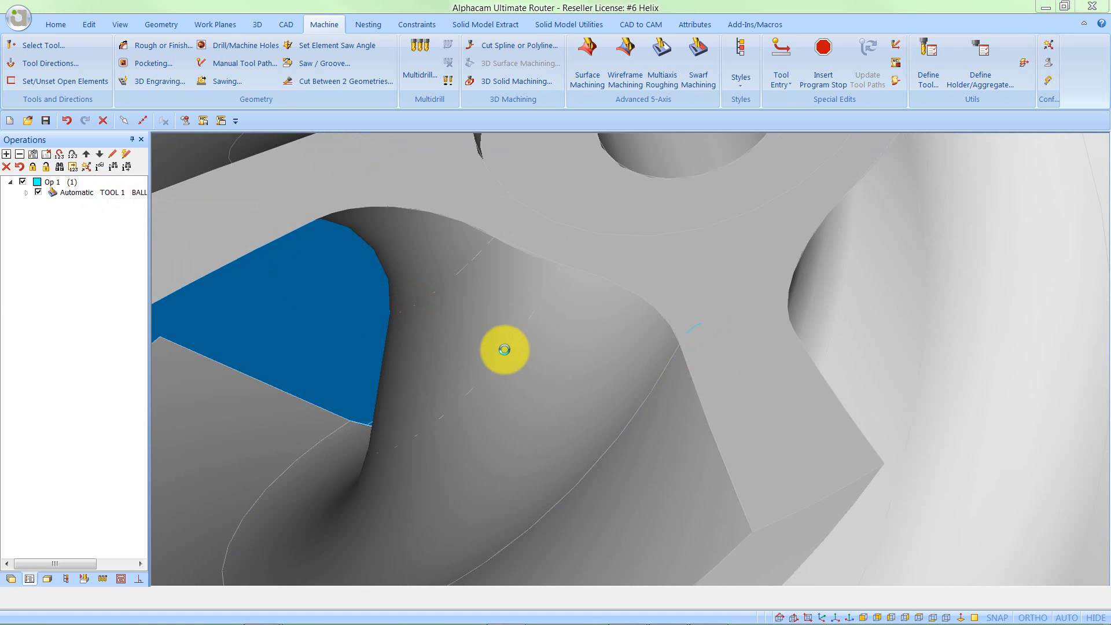
left_click(121, 286)
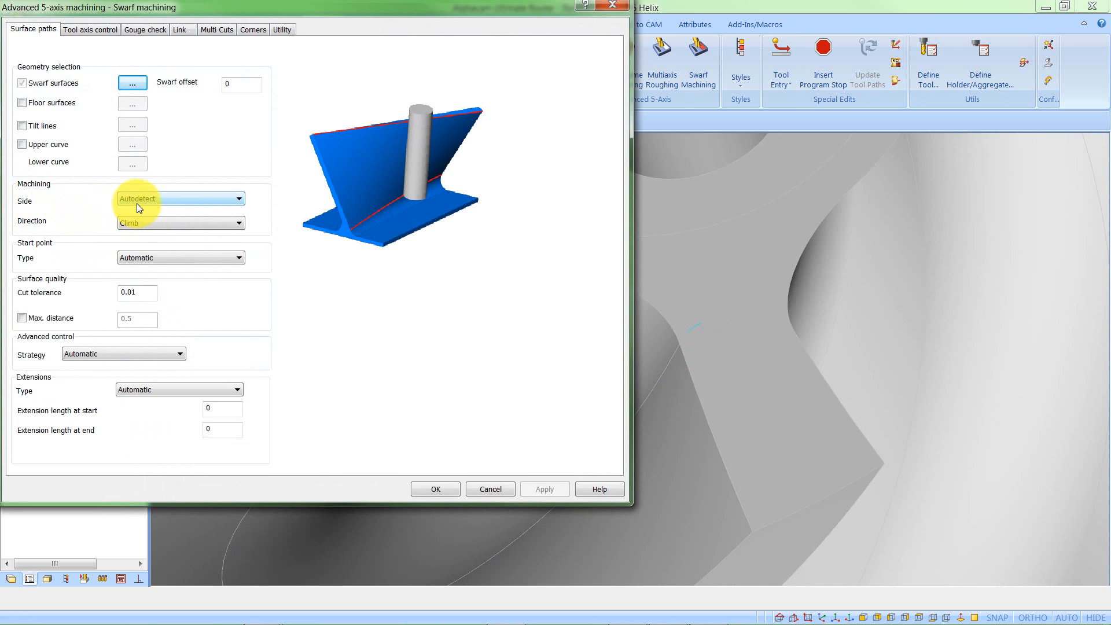
left_click(168, 199)
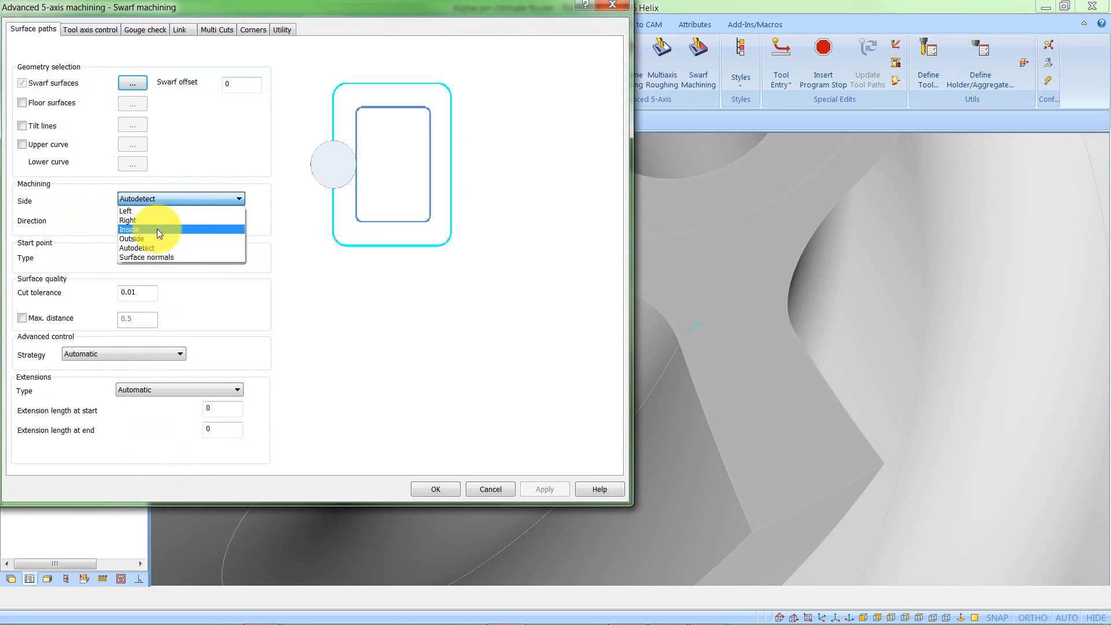
left_click(179, 257)
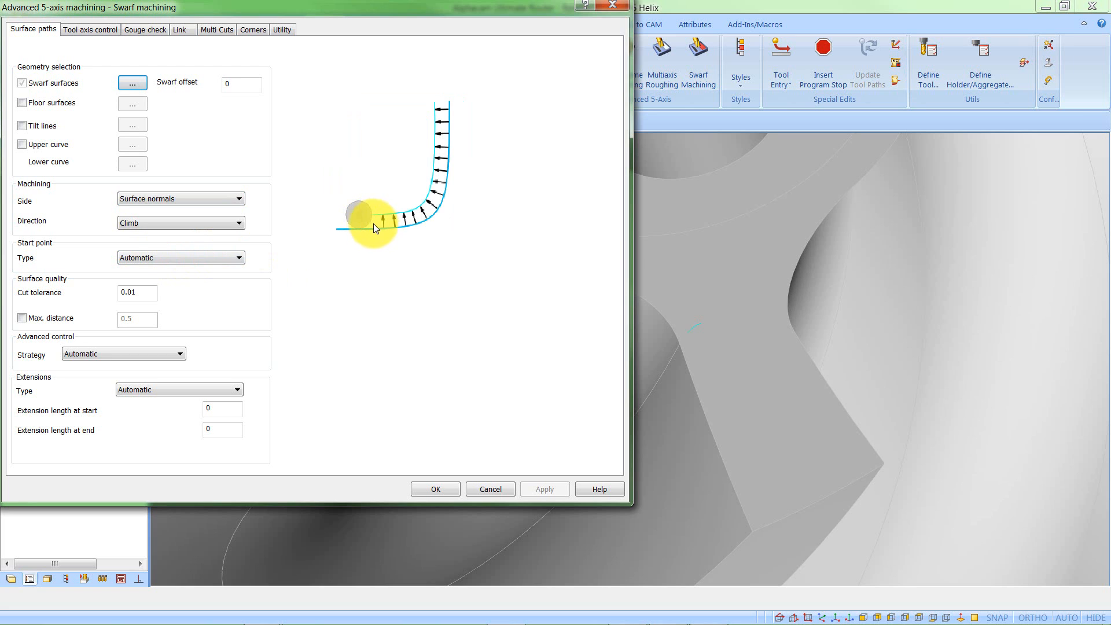
left_click(446, 489)
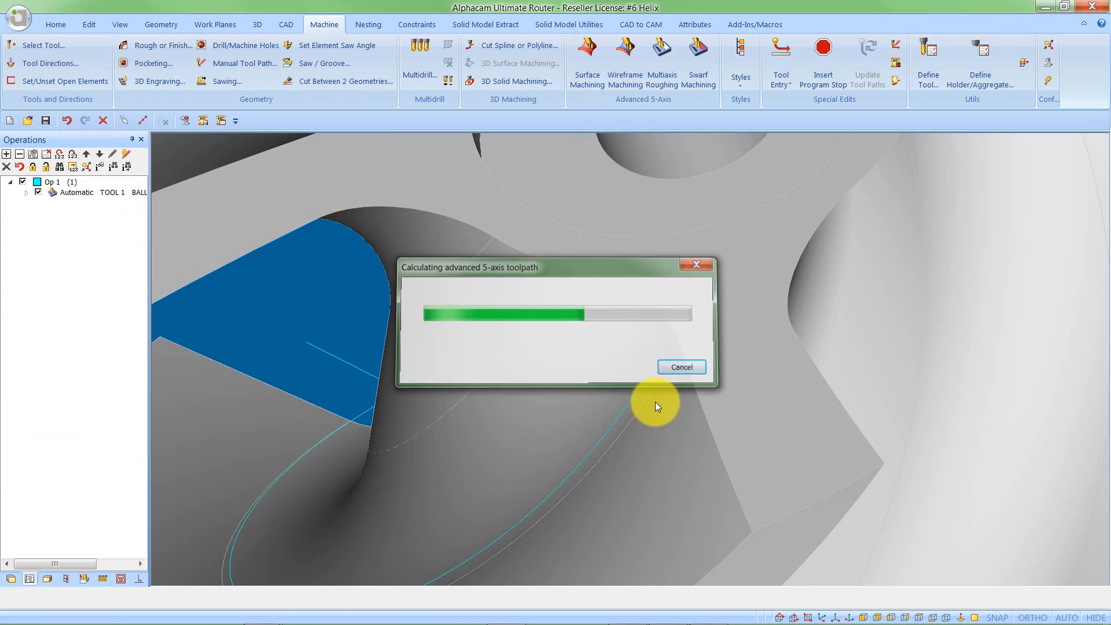
Check the recalculated path along the blade root, return to the isometric view and run the machine simulation
middle_click_drag(655, 402, 651, 331)
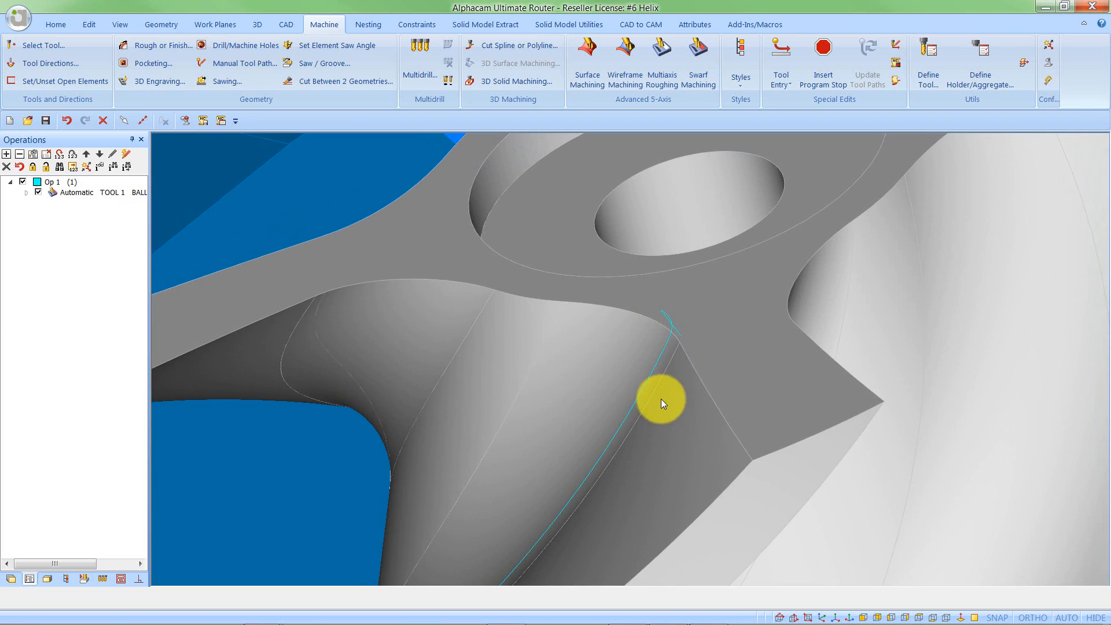
scroll(718, 399, "down", 5)
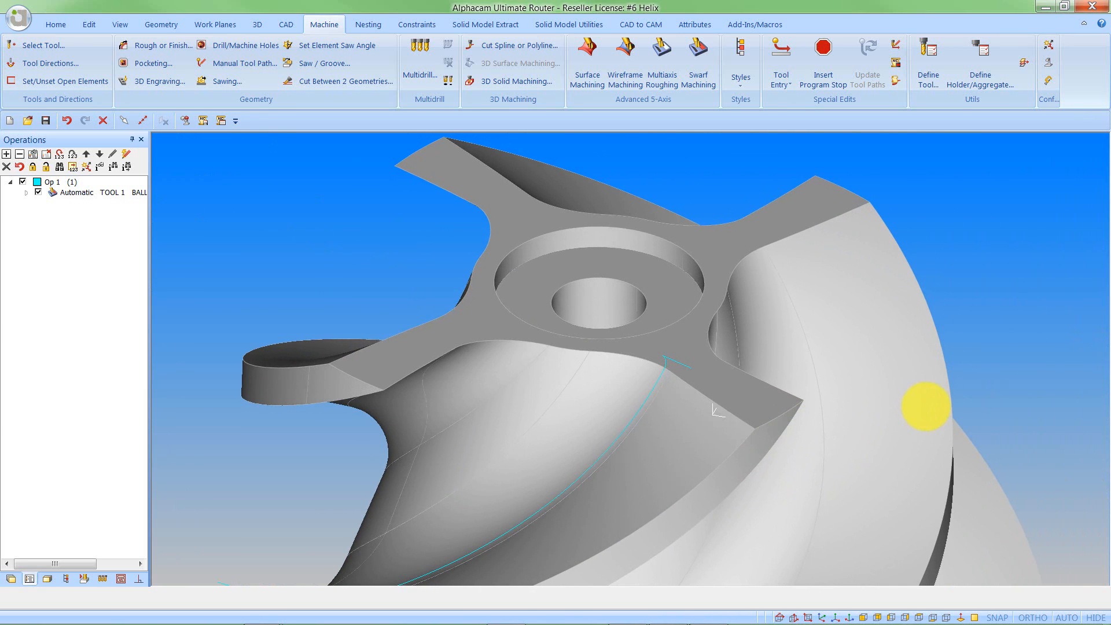
left_click(821, 617)
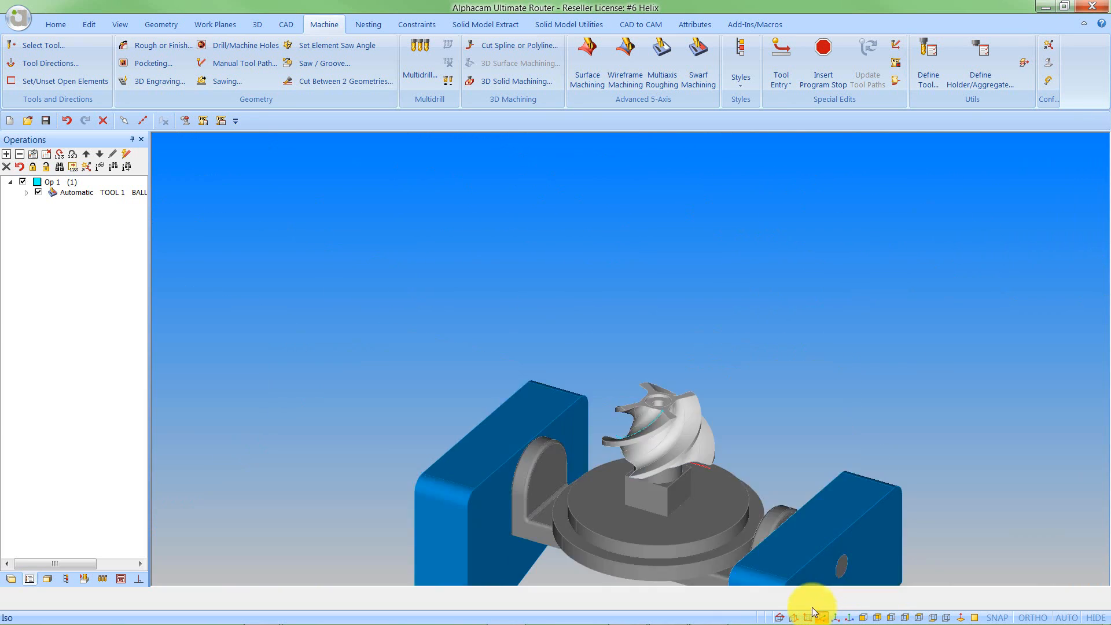
scroll(631, 449, "up", 3)
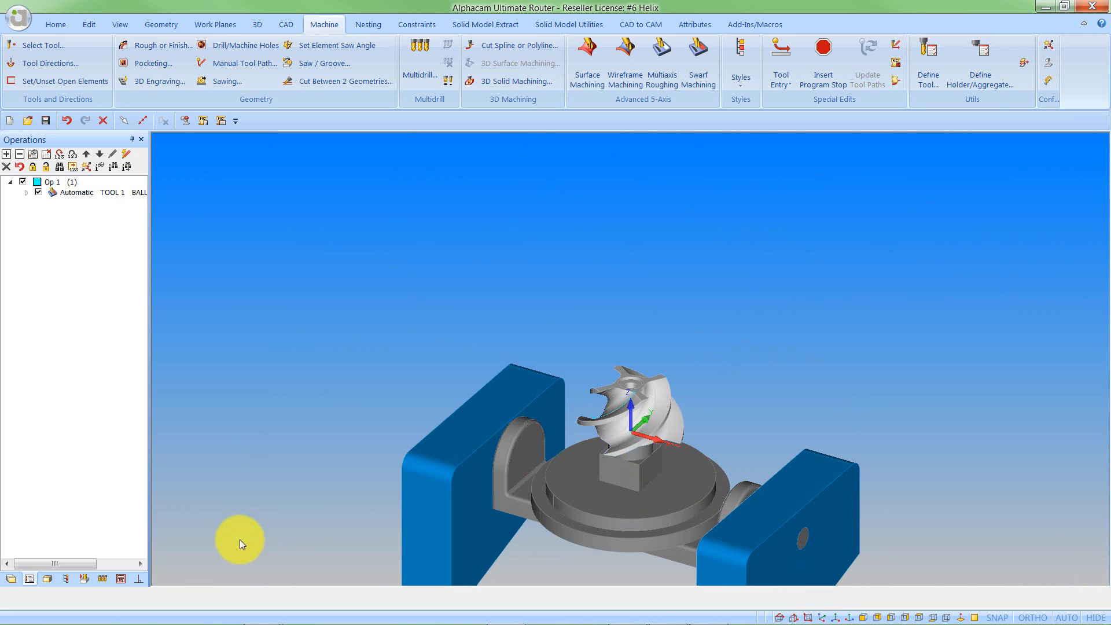
left_click(83, 579)
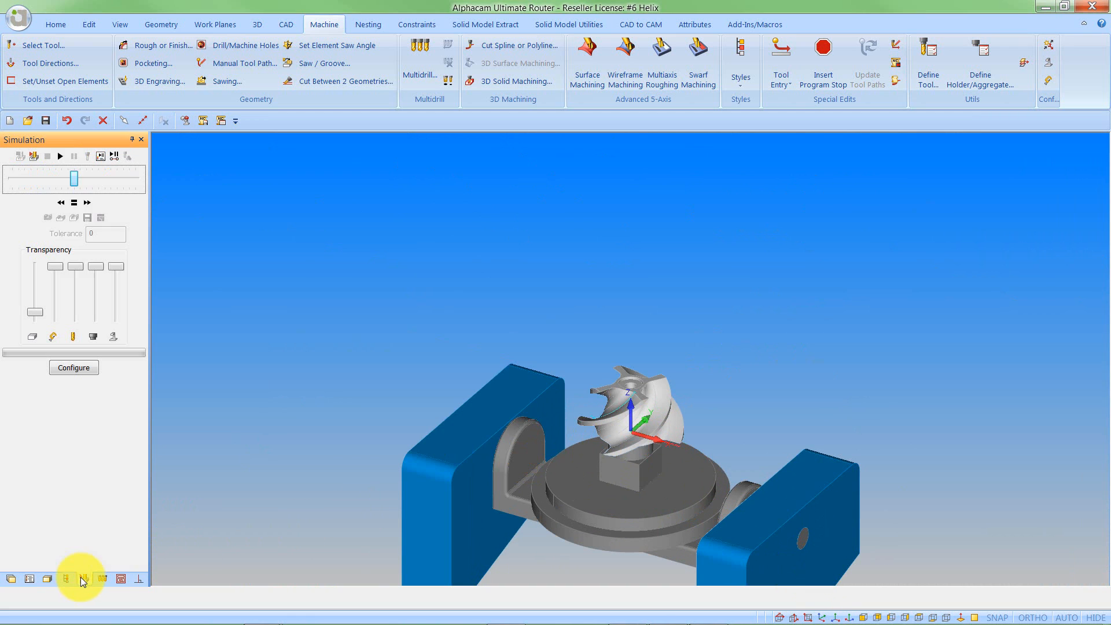
left_click(59, 159)
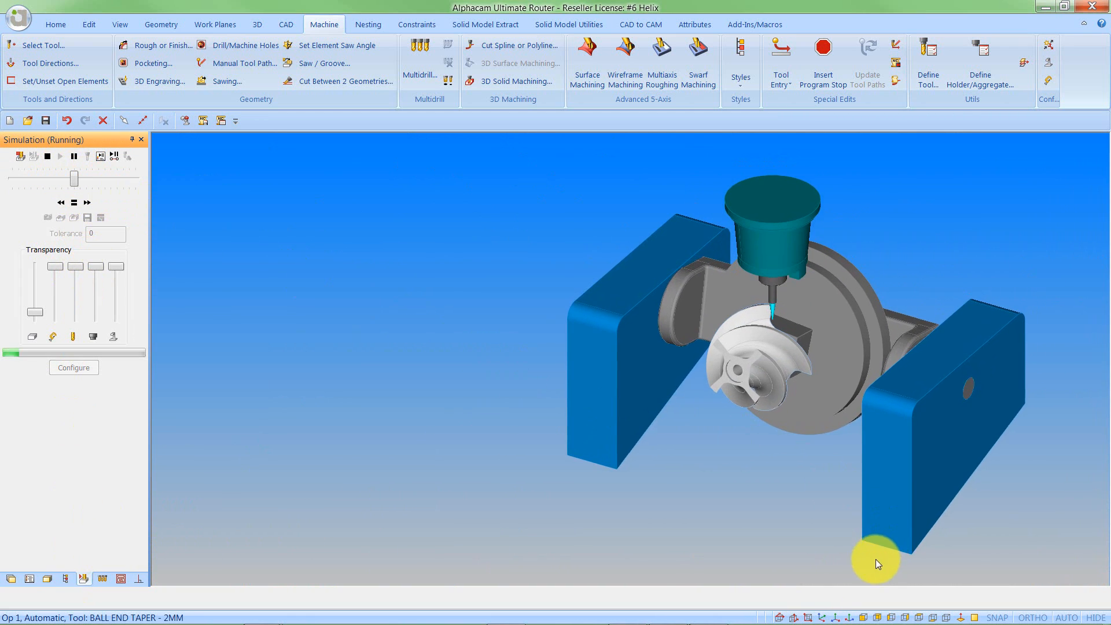
Switch the running simulation to the named view Iso-2 and examine the tapered tool following the impeller blade up close
left_click(961, 617)
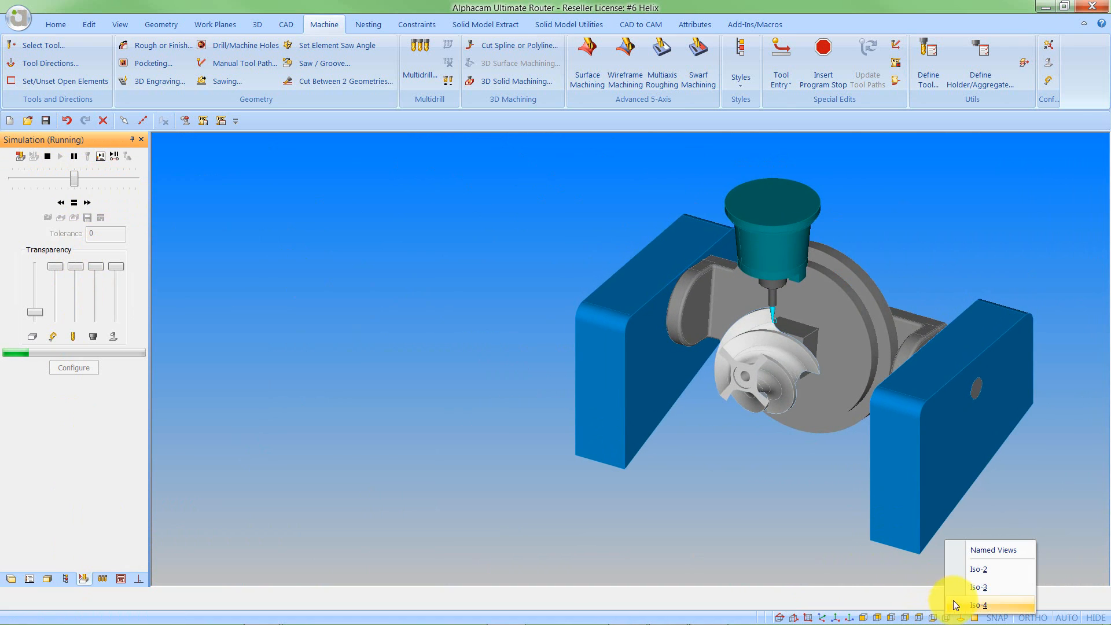
left_click(971, 571)
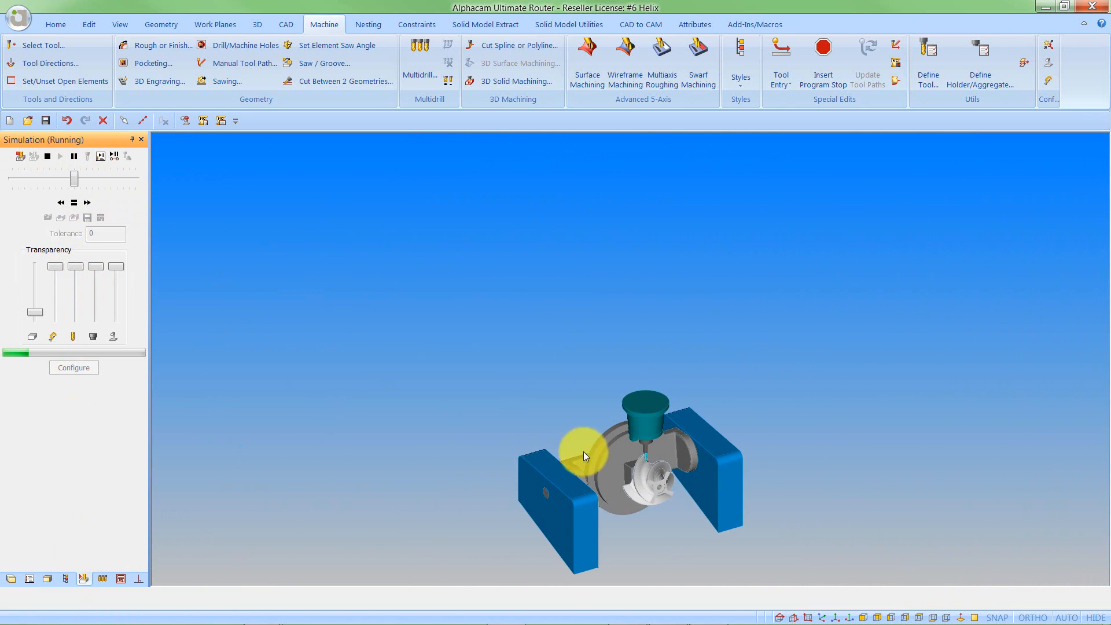
scroll(645, 491, "up", 5)
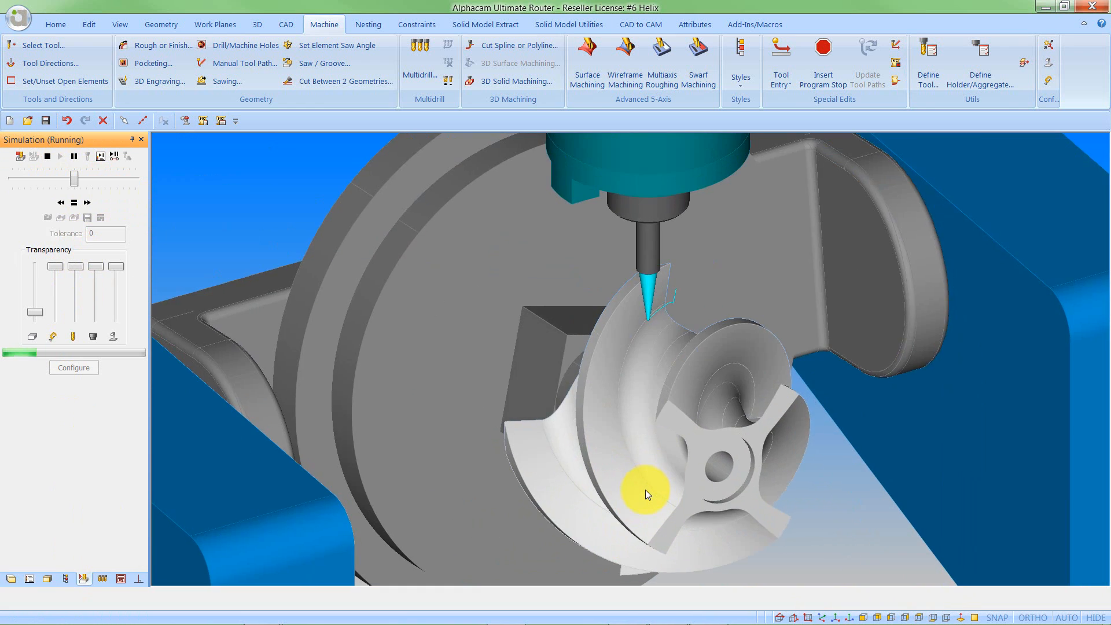
middle_click_drag(651, 465, 627, 324)
scroll(627, 322, "down", 5)
middle_click_drag(636, 387, 611, 318)
scroll(633, 415, "up", 5)
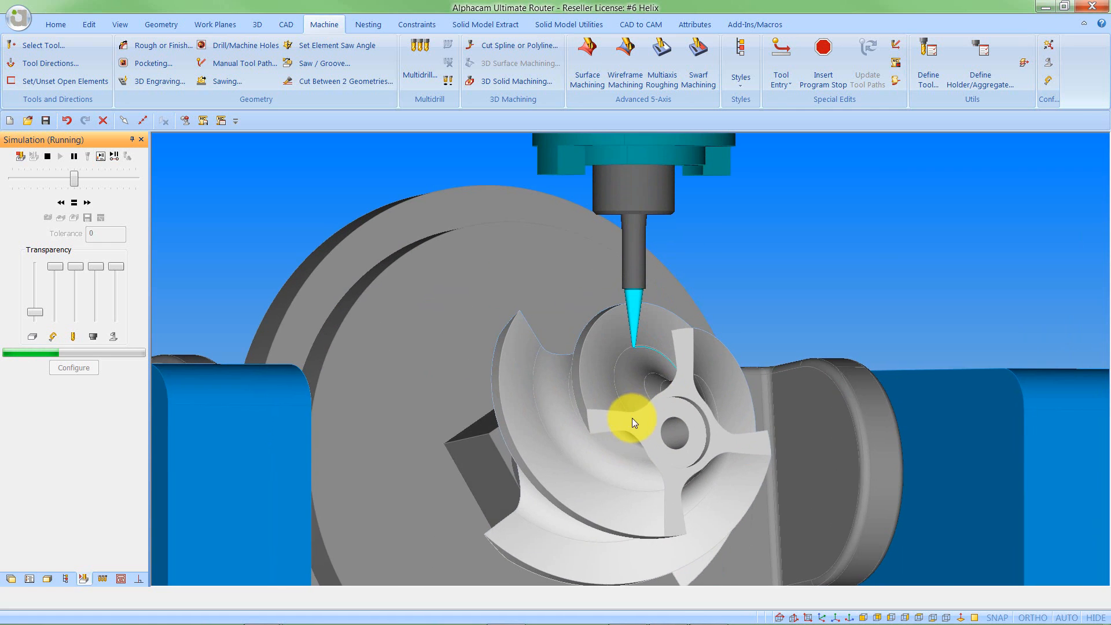